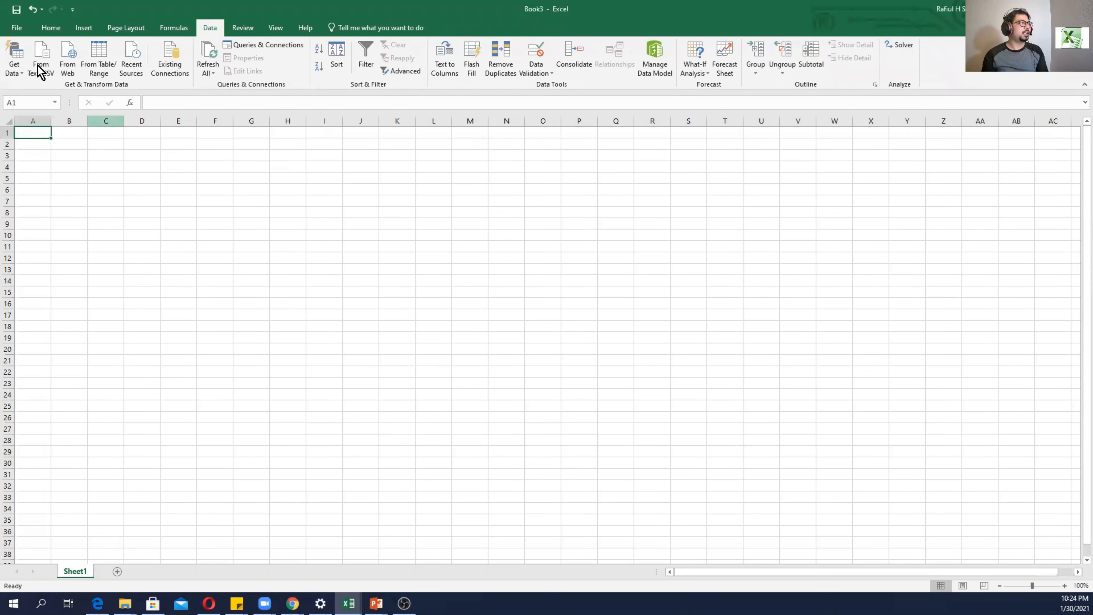
# Step: Check in the Excel add-ins list that the Solver Add-in is enabled and confirm the list
pyautogui.click(16, 28)
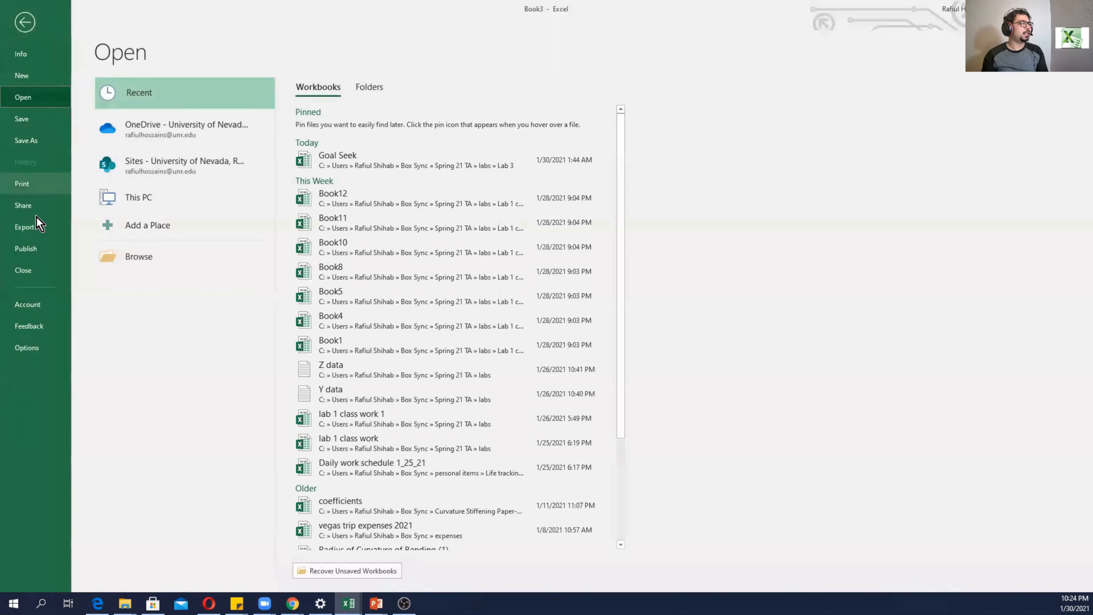
pyautogui.click(26, 347)
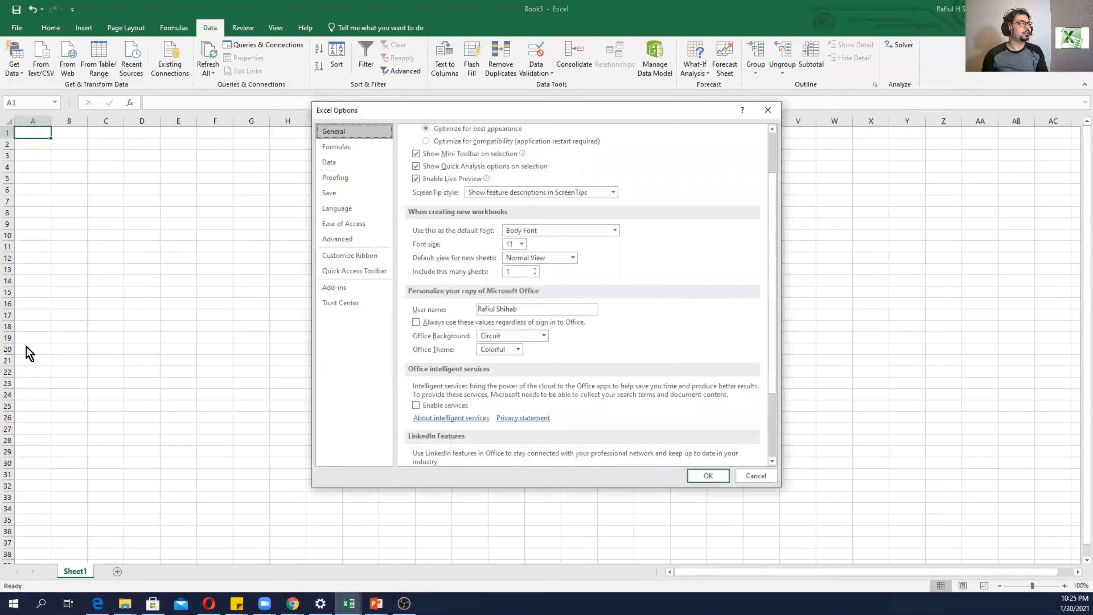
pyautogui.click(349, 290)
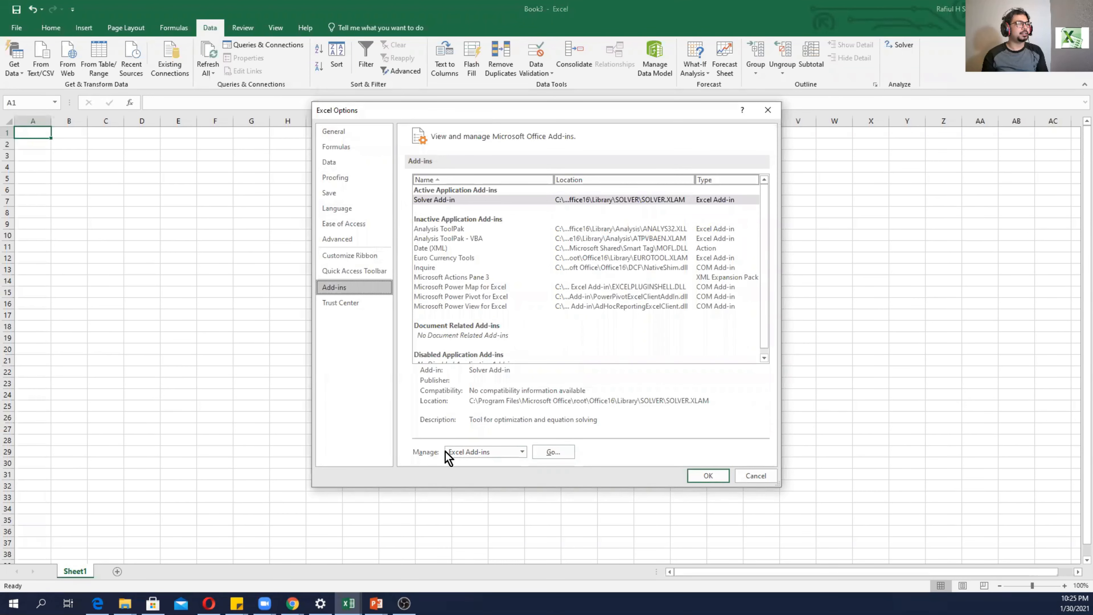
pyautogui.click(569, 453)
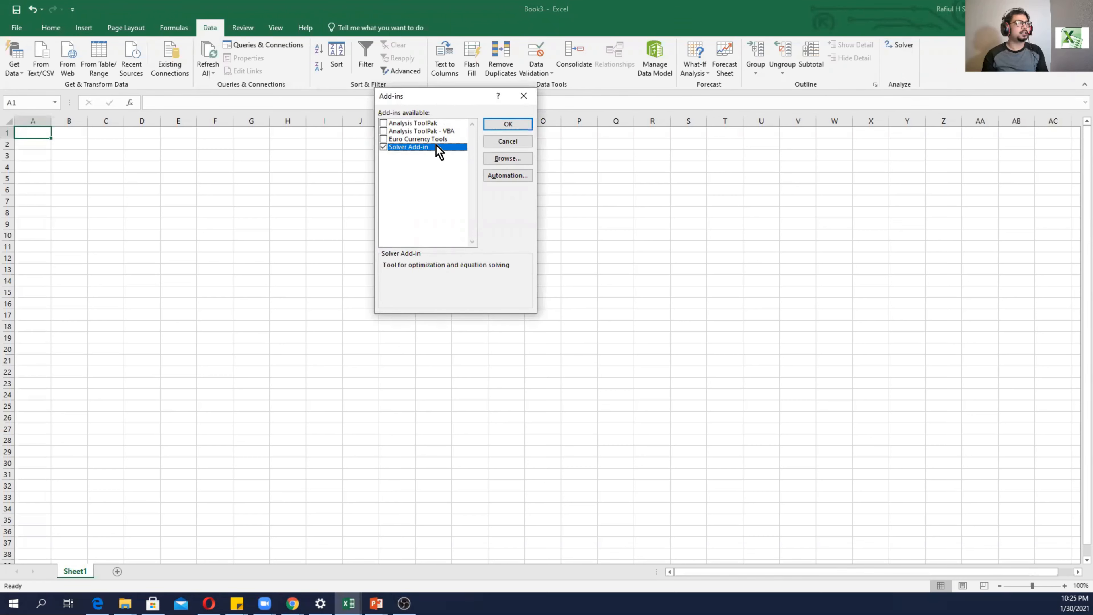
pyautogui.click(500, 126)
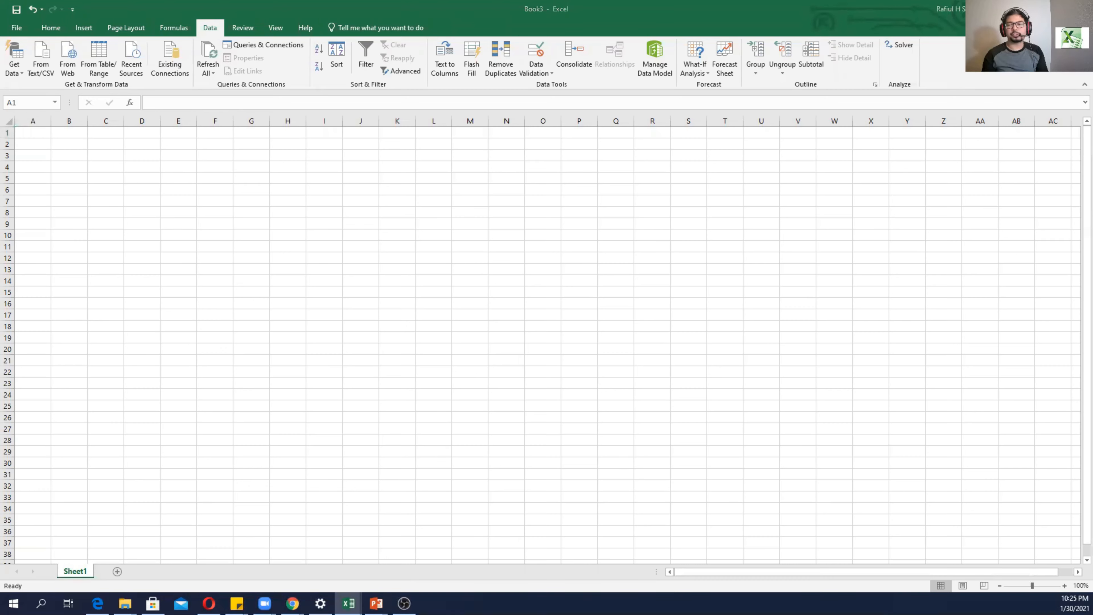
# Step: Switch to the PowerPoint presentation and advance through the Solver Example 1 slides up to the one on Solver results
pyautogui.hotkey('alt', 'Tab')
pyautogui.press('Right')
pyautogui.press('Right')
pyautogui.press('Right')
pyautogui.press('Right')
pyautogui.press('Right')
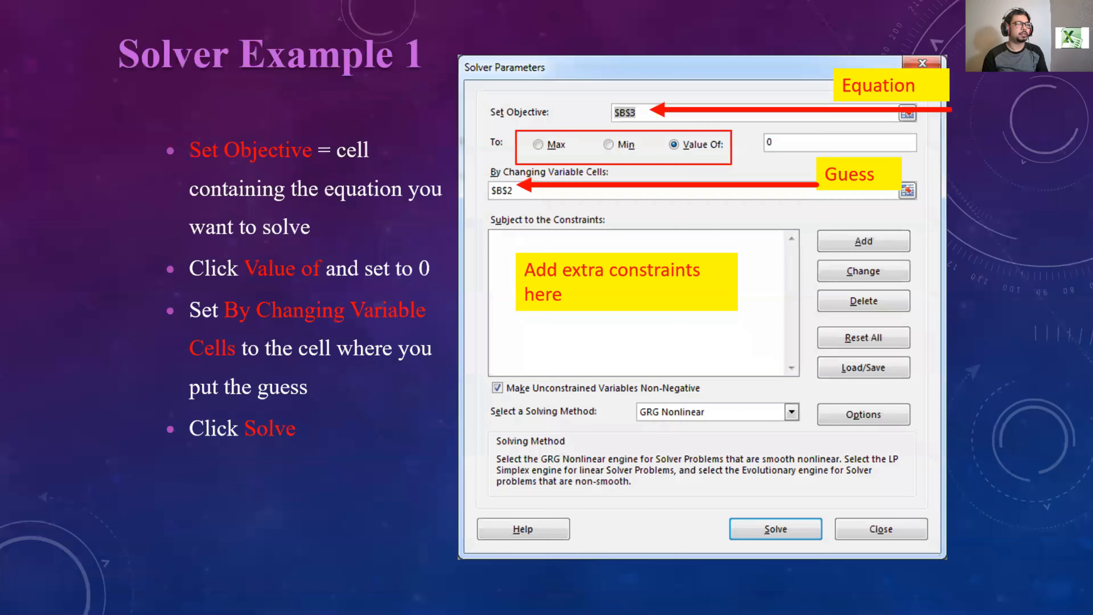
pyautogui.press('Right')
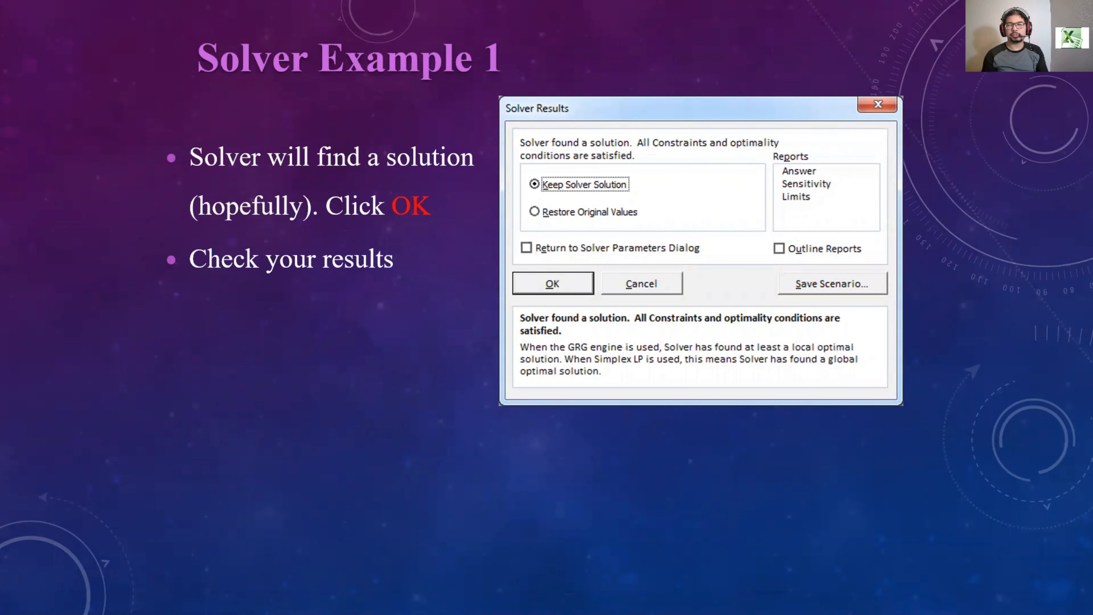
# Step: Switch back to the Excel workbook and enter the labels x in A1 and f(x) in A2
pyautogui.hotkey('alt', 'Tab')
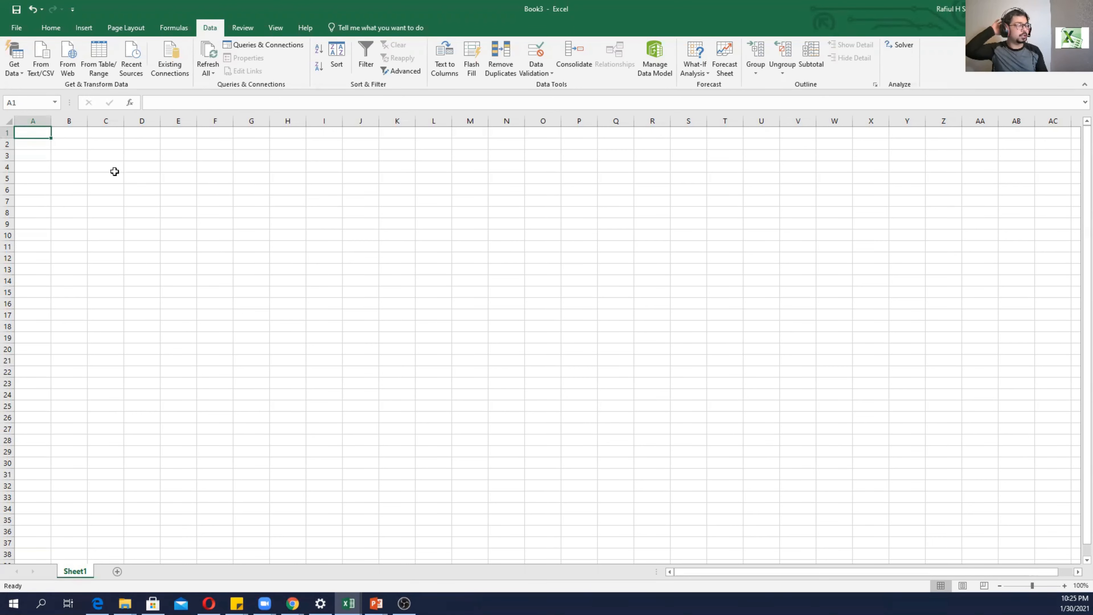
pyautogui.write('x')
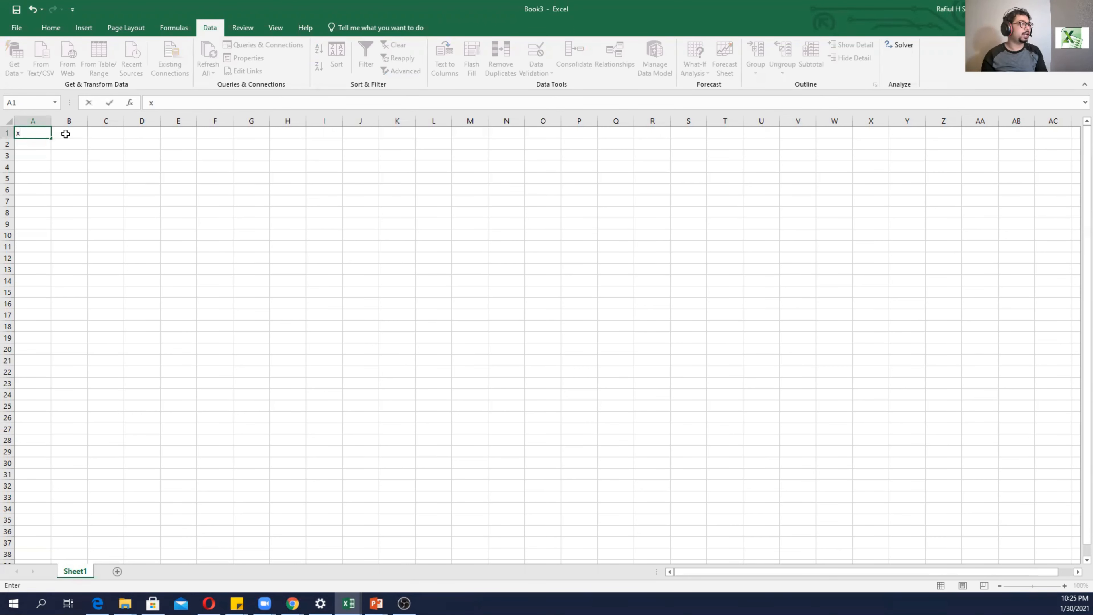
pyautogui.press('Return')
pyautogui.write('f(')
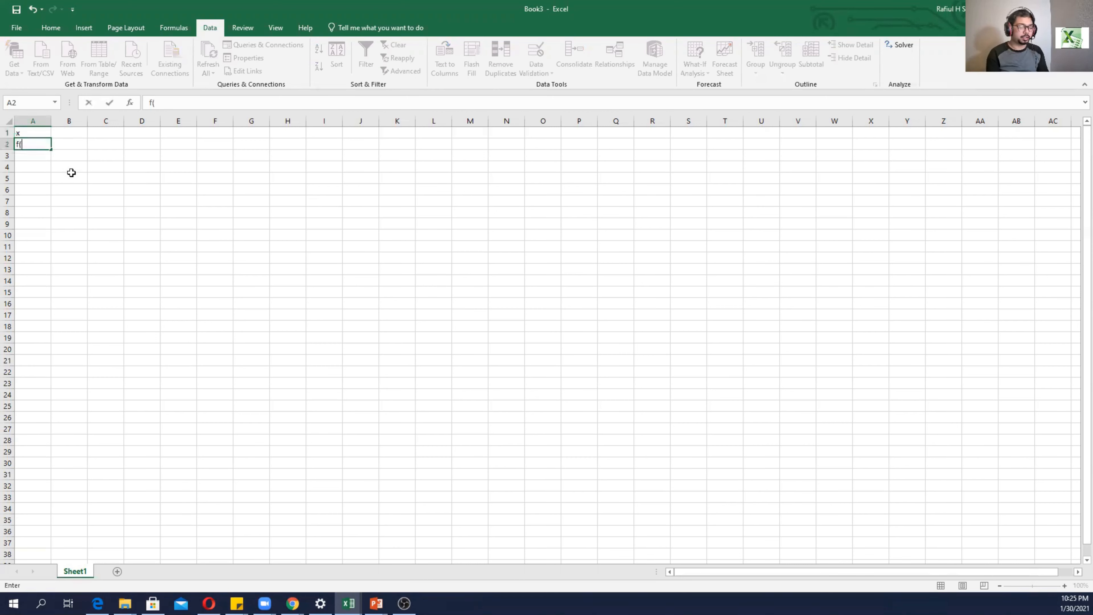
pyautogui.write('x)')
pyautogui.click(72, 172)
# Step: Enter the formula =B1^2-2*B1+1 in B2, beside the f(x) label
pyautogui.click(75, 145)
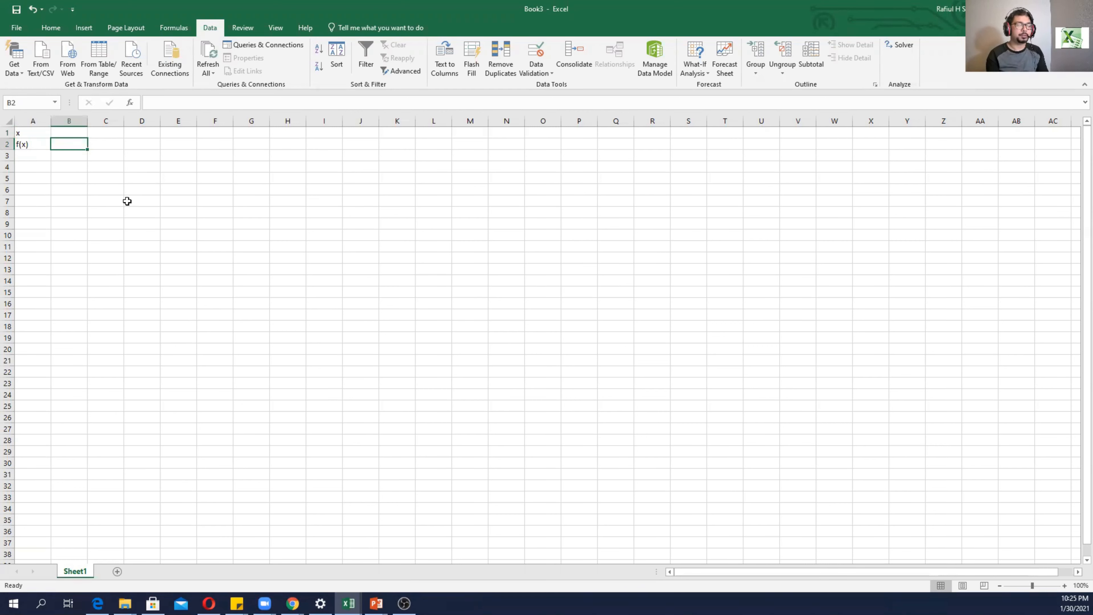
pyautogui.write('=')
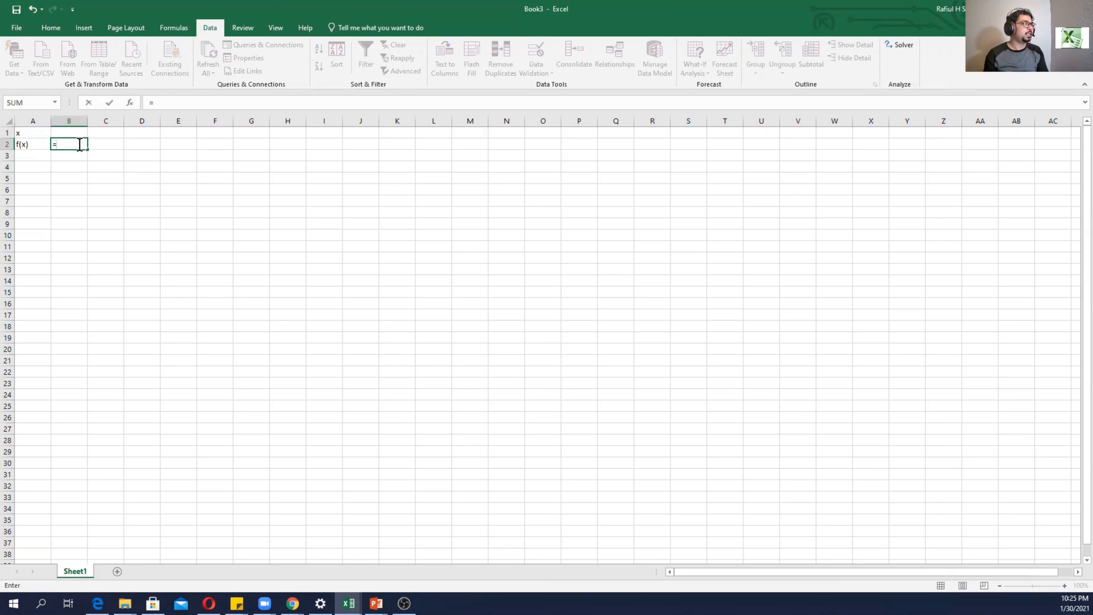
pyautogui.click(74, 131)
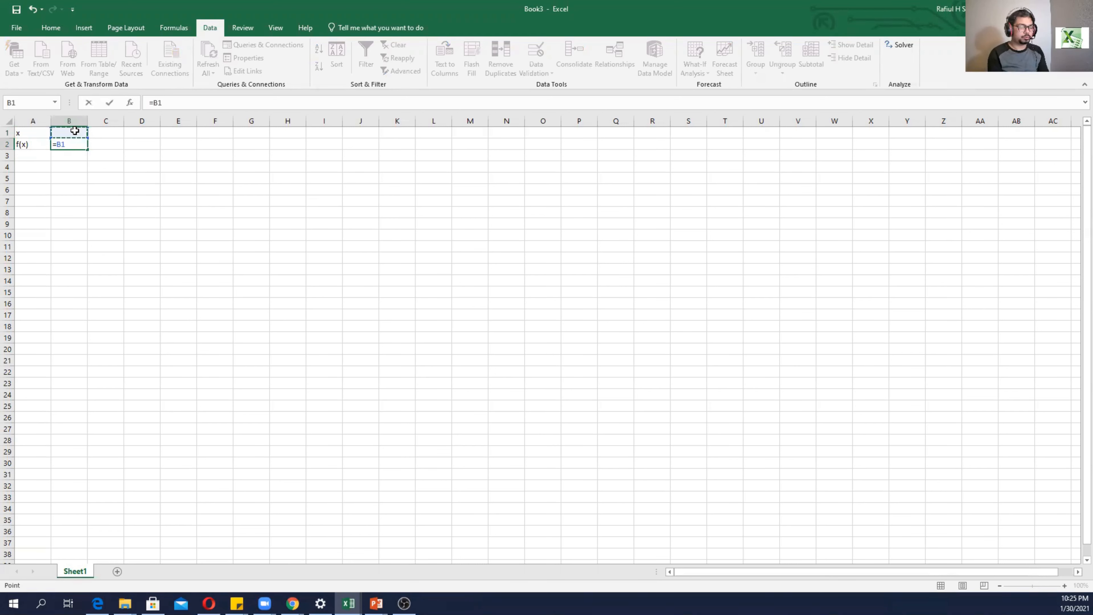
pyautogui.write('^2')
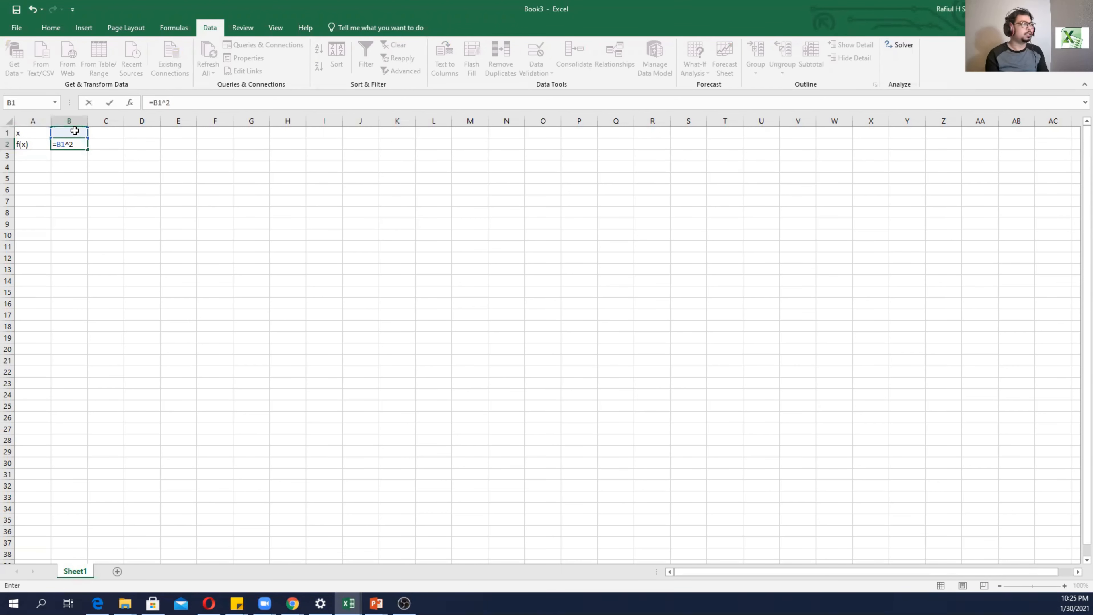
pyautogui.write('-2*')
pyautogui.click(74, 130)
pyautogui.write('+1')
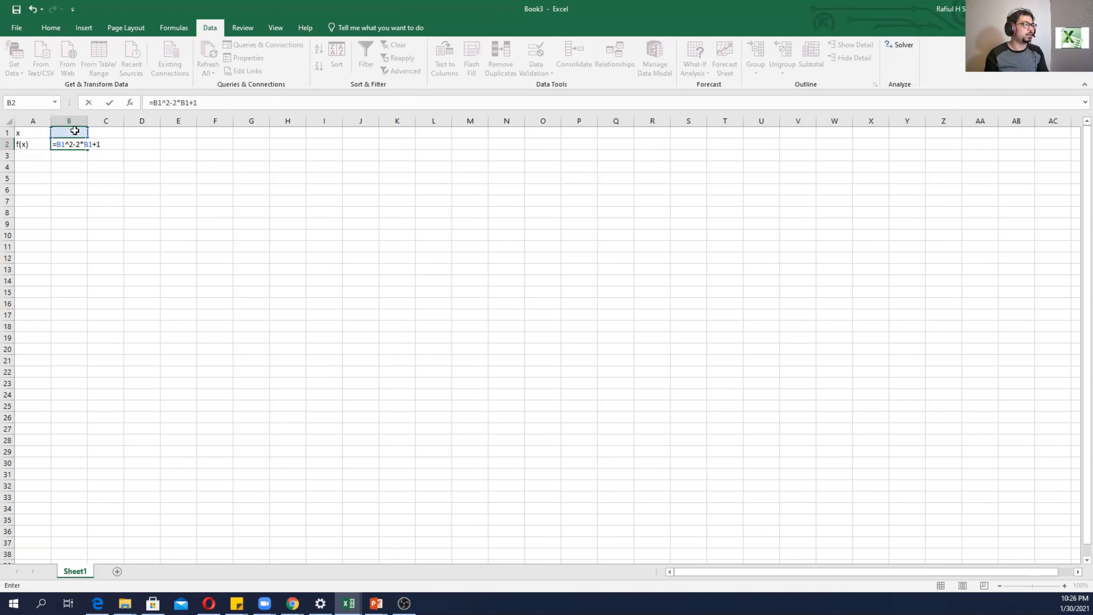
pyautogui.hotkey('ctrl', 'Return')
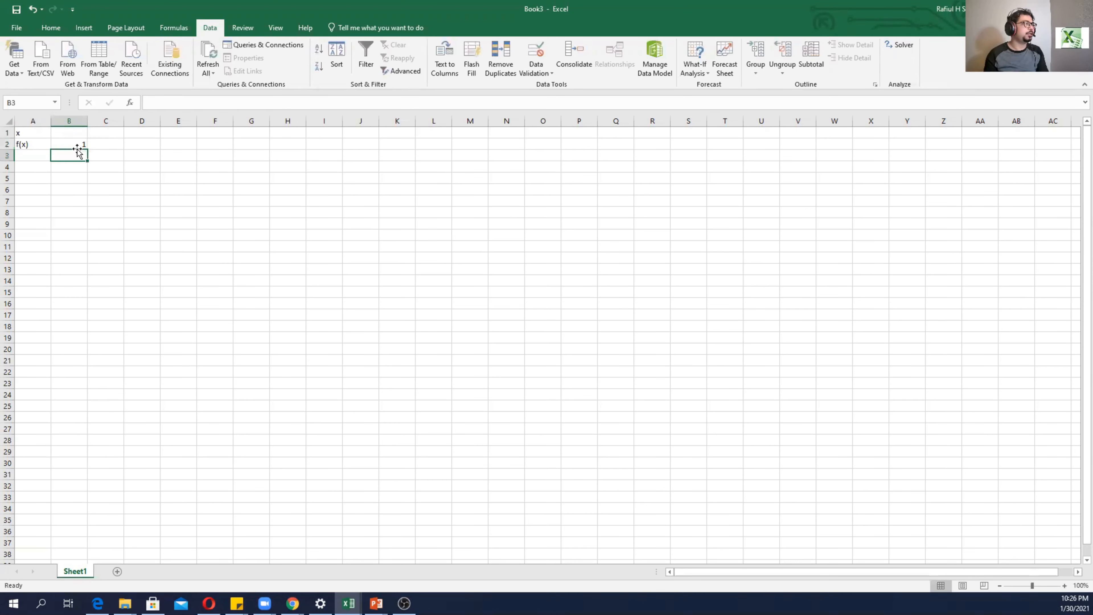
pyautogui.click(76, 132)
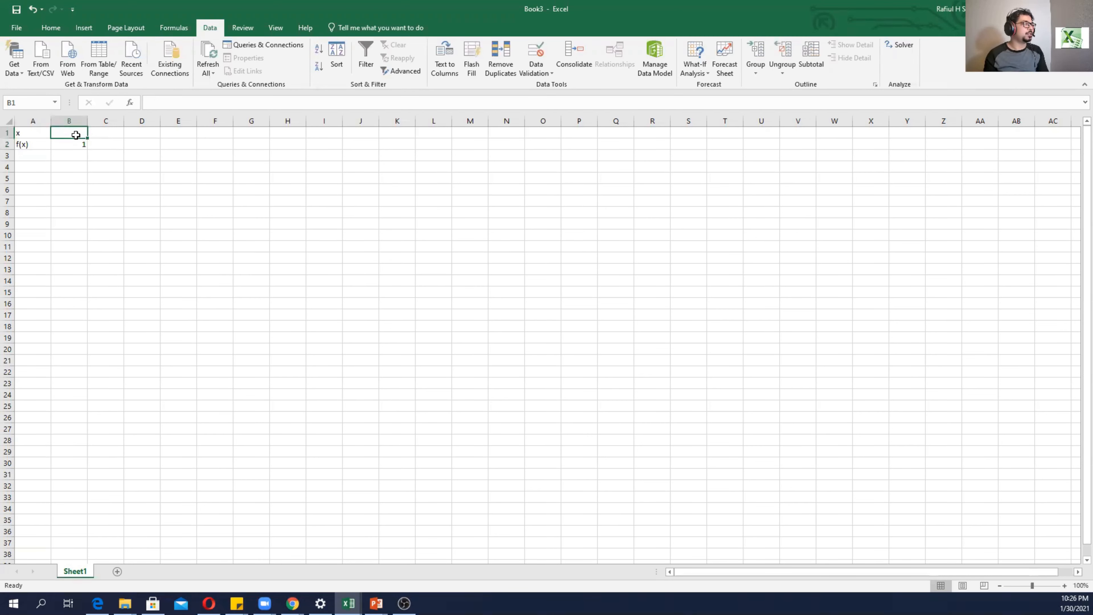
pyautogui.click(76, 142)
pyautogui.click(74, 132)
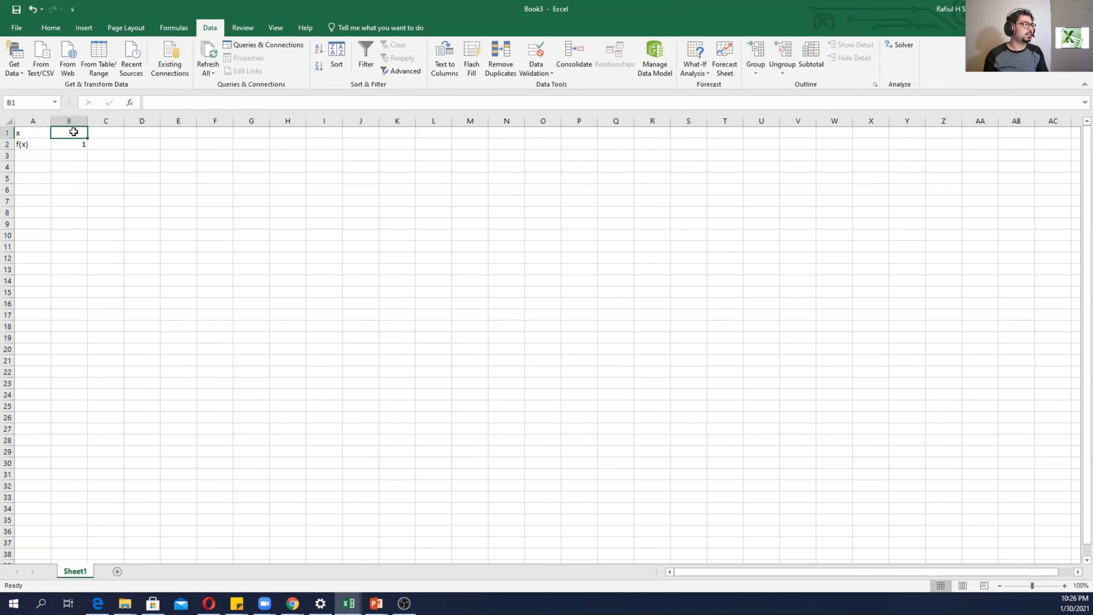
pyautogui.click(67, 146)
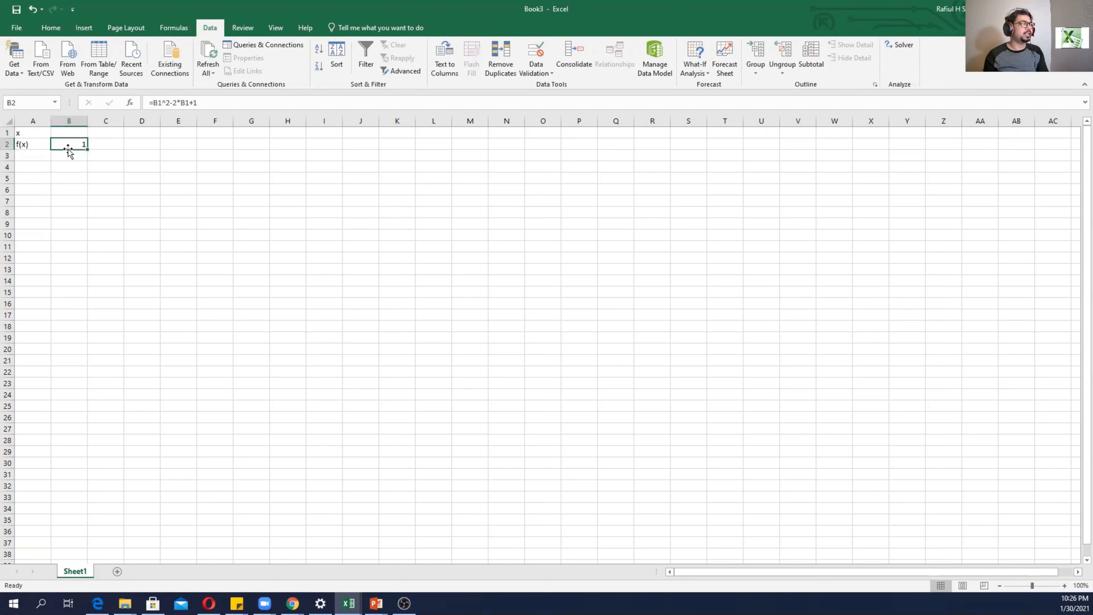
pyautogui.click(73, 134)
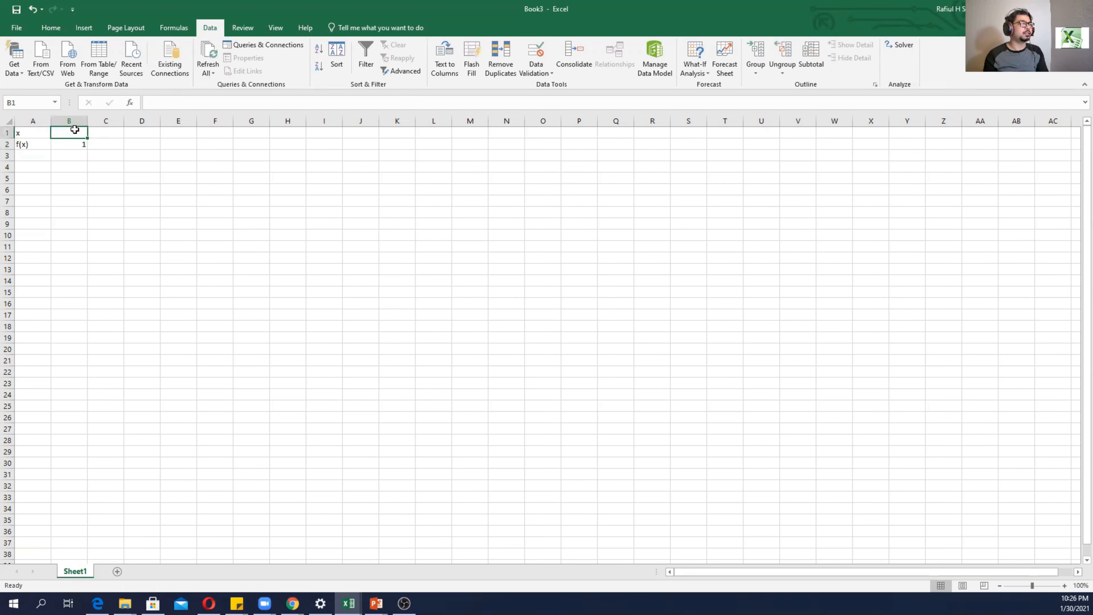
pyautogui.click(74, 144)
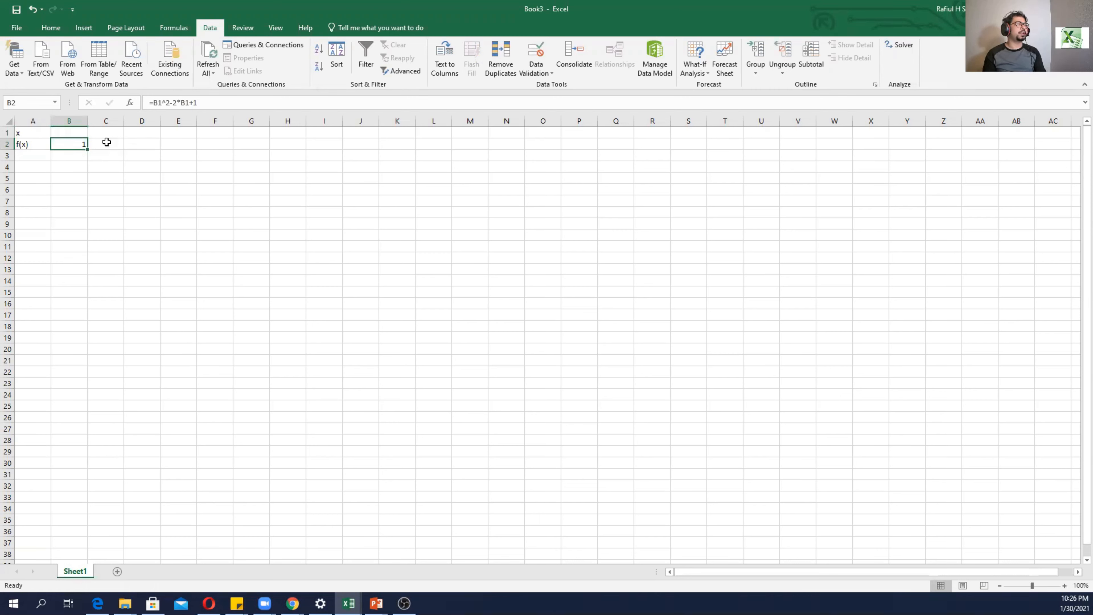
# Step: Enter 10 in B1 as the initial guess for x
pyautogui.click(74, 135)
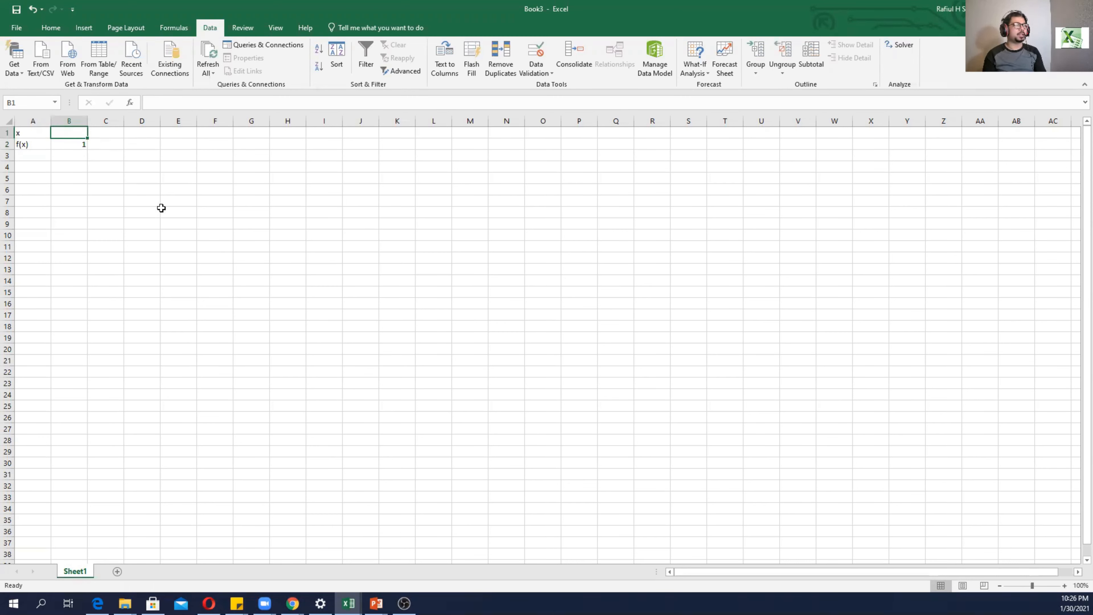
pyautogui.write('10')
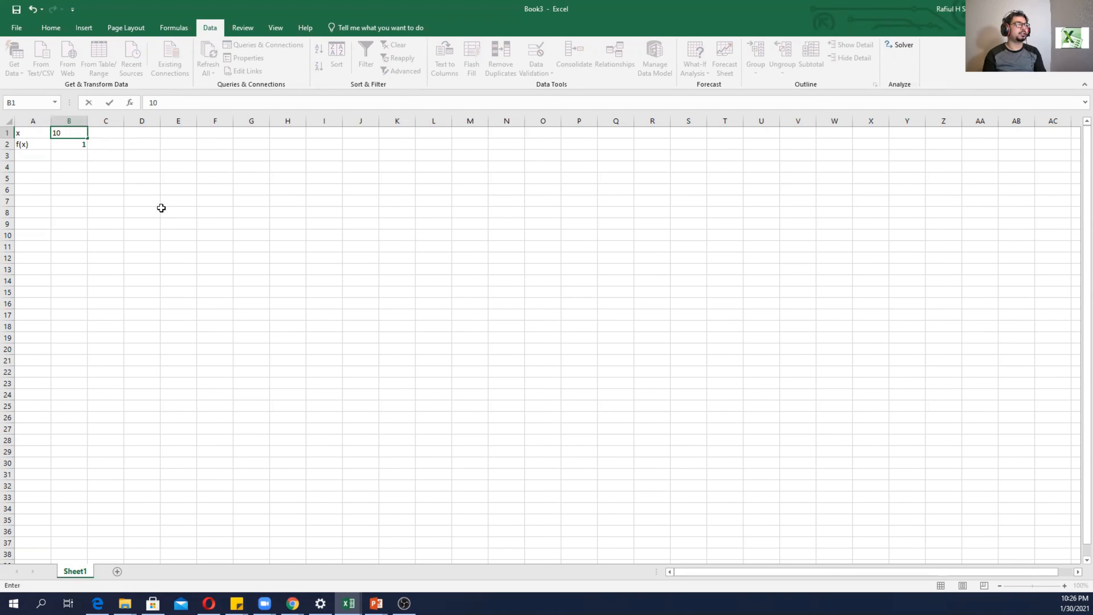
pyautogui.press('Return')
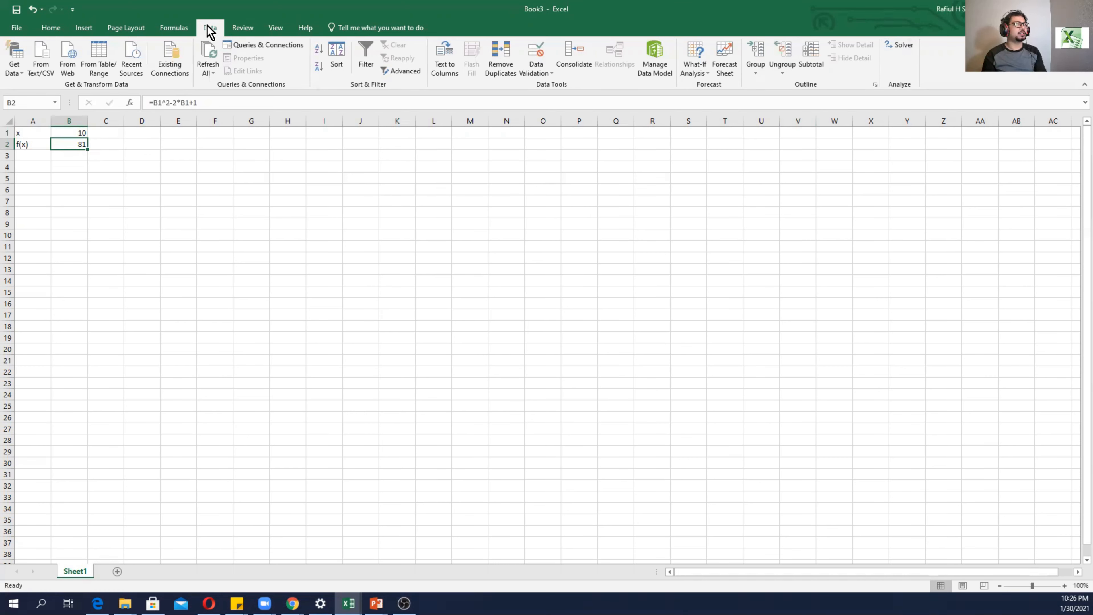
# Step: Set up Solver with objective cell B2, a target value of 0 and B1 as the changing variable cell
pyautogui.click(898, 44)
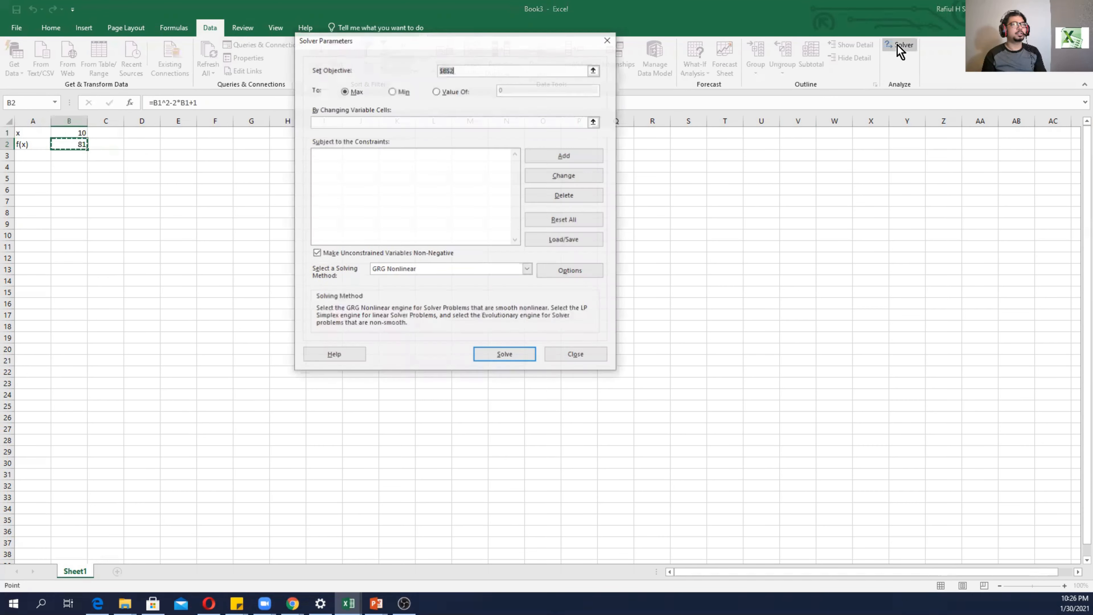
pyautogui.moveTo(352, 46); pyautogui.dragTo(518, 146)
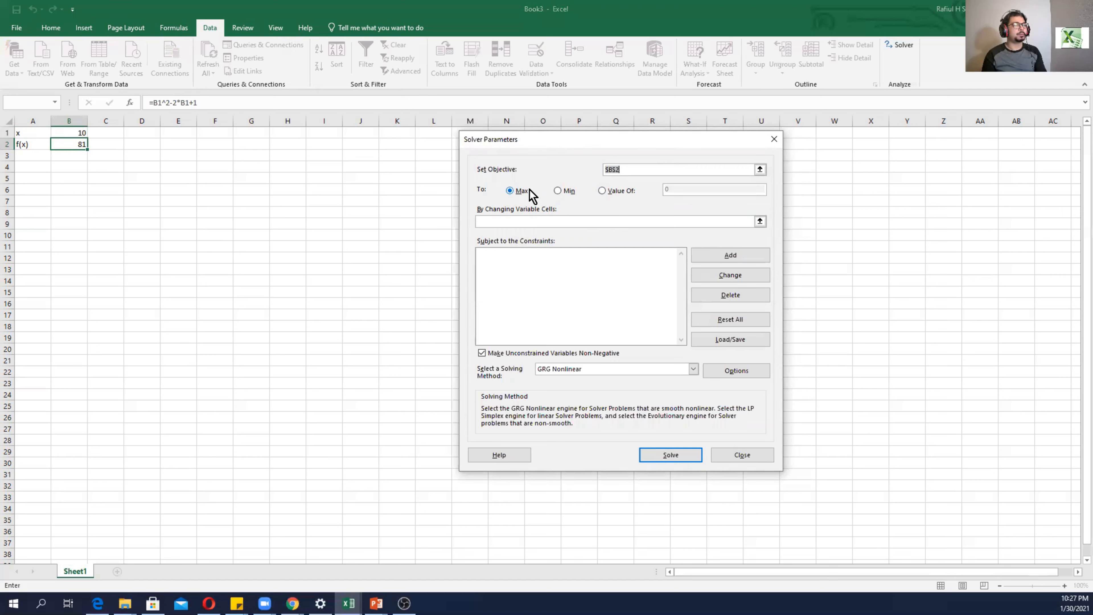
pyautogui.click(603, 190)
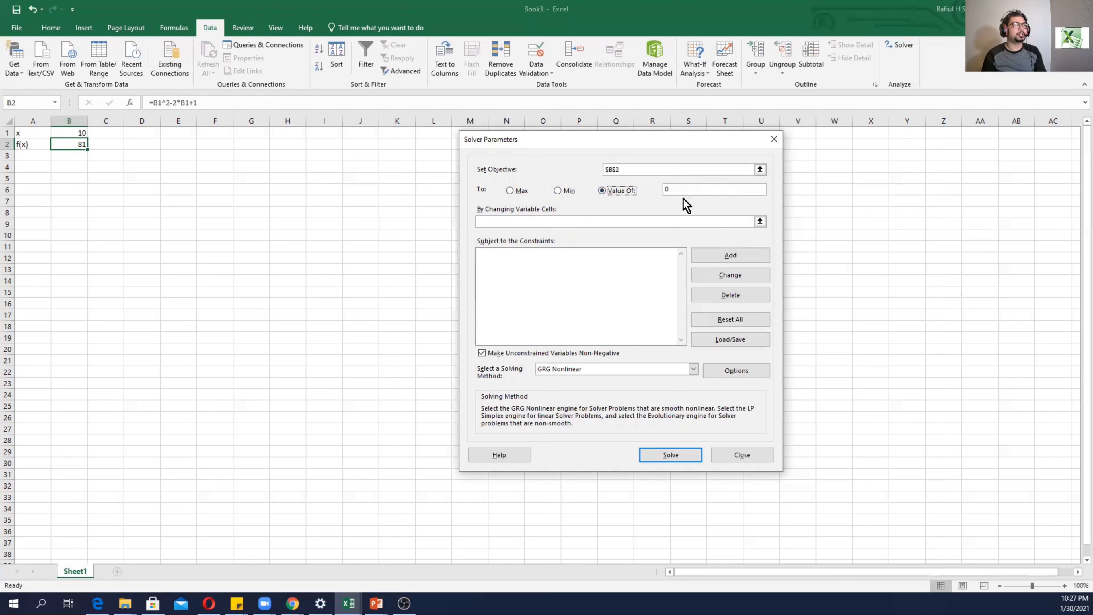
pyautogui.click(551, 221)
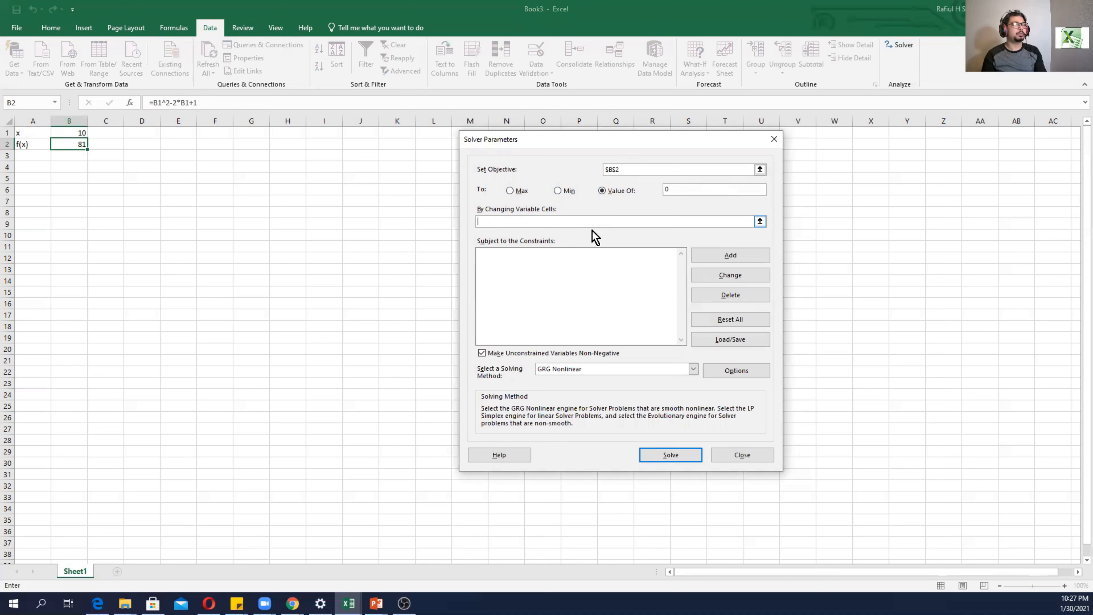
pyautogui.hotkey('alt', 'Tab')
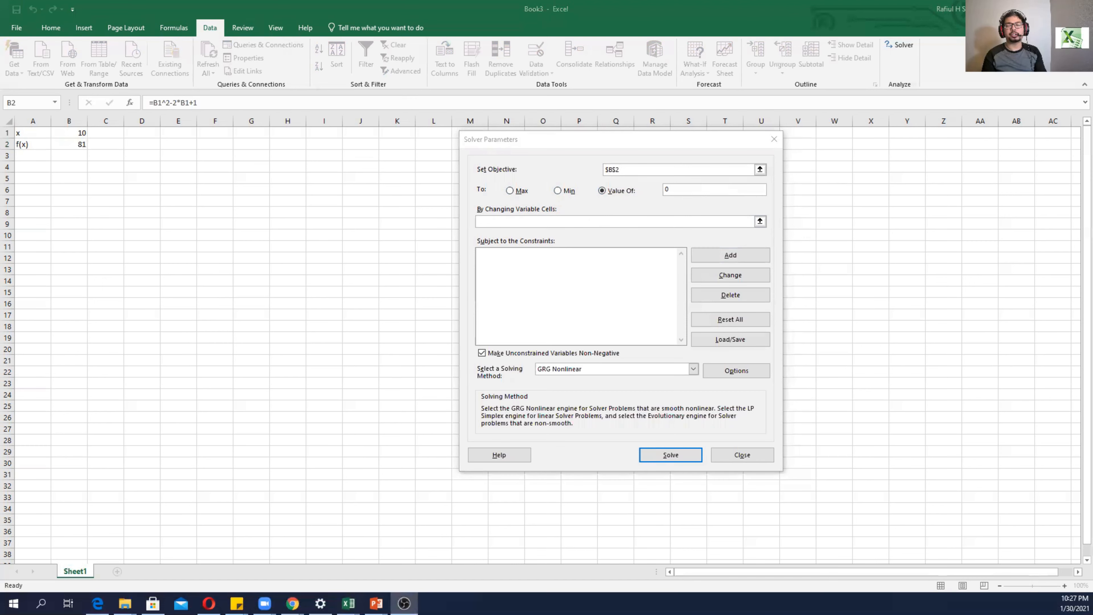
pyautogui.hotkey('alt', 'Tab')
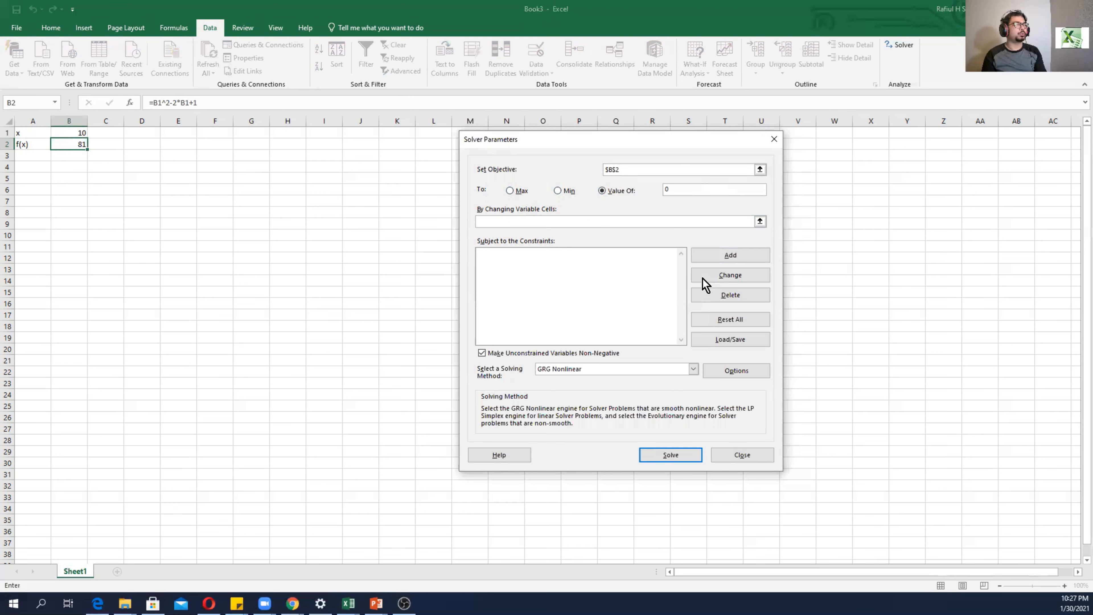
pyautogui.click(62, 134)
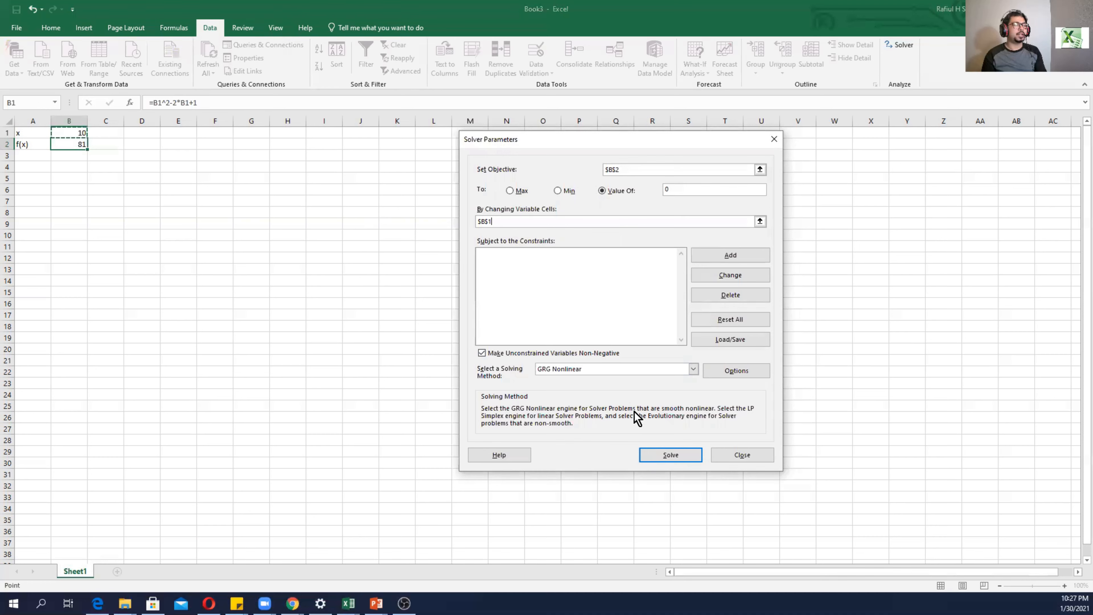
# Step: Solve the problem with Solver and keep the Solver solution in the sheet
pyautogui.click(668, 454)
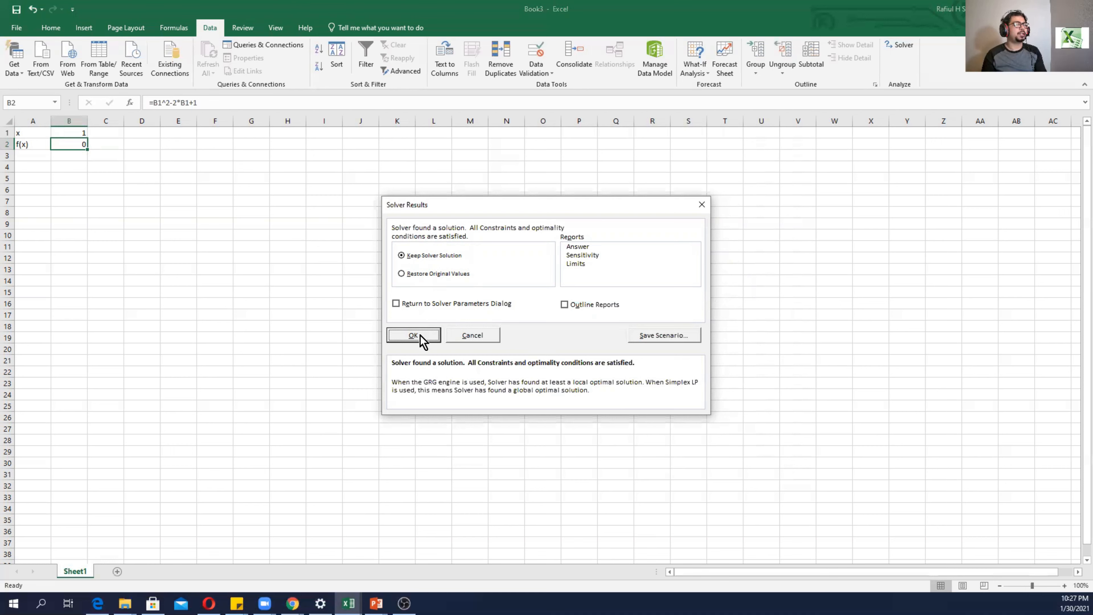
pyautogui.click(402, 275)
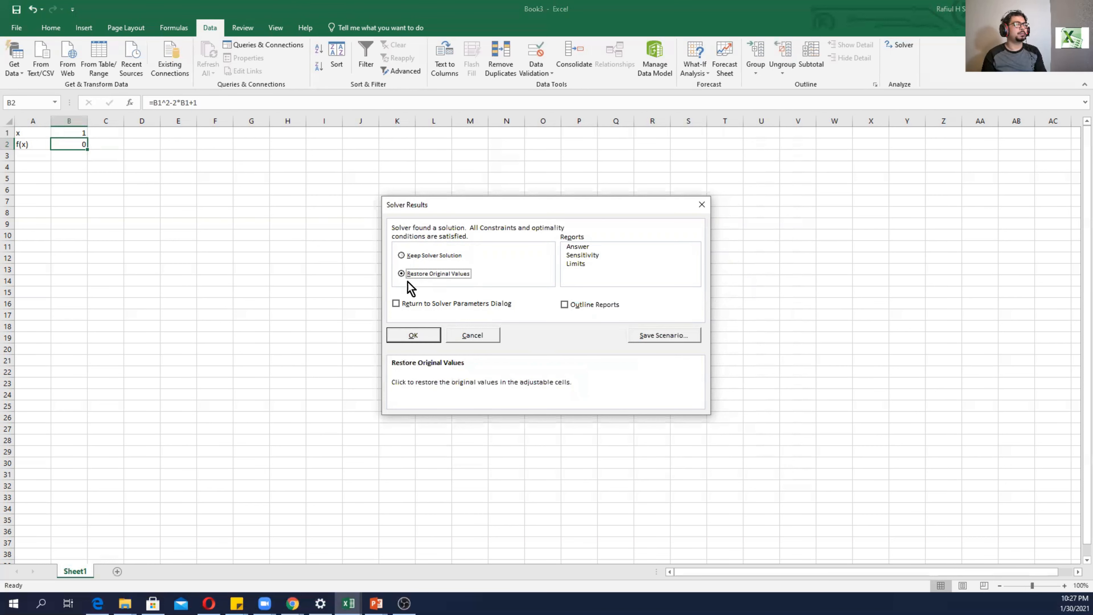
pyautogui.click(401, 255)
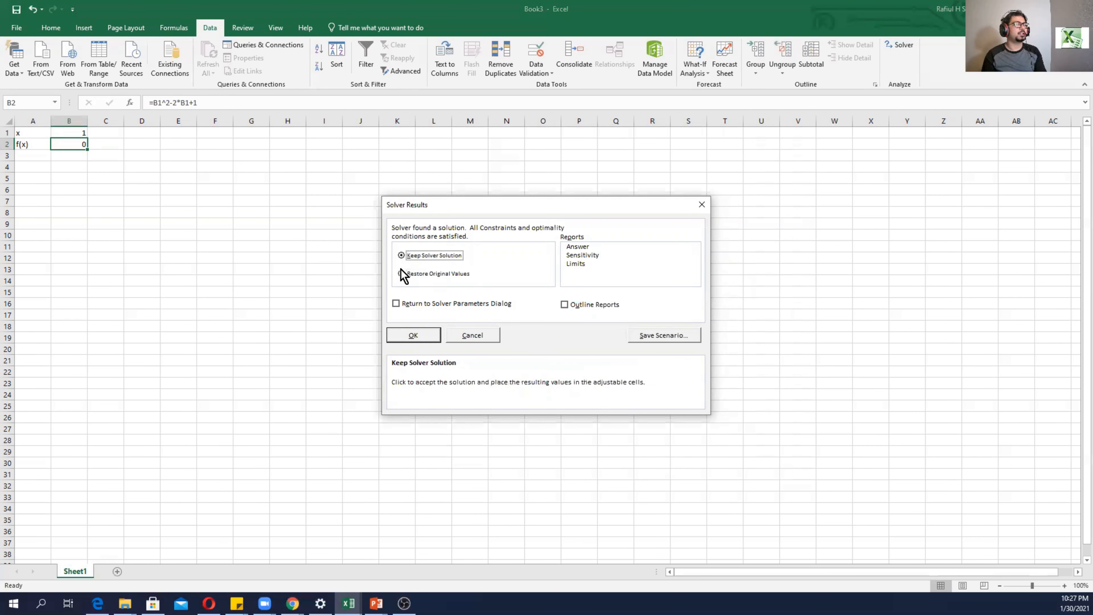
pyautogui.click(417, 335)
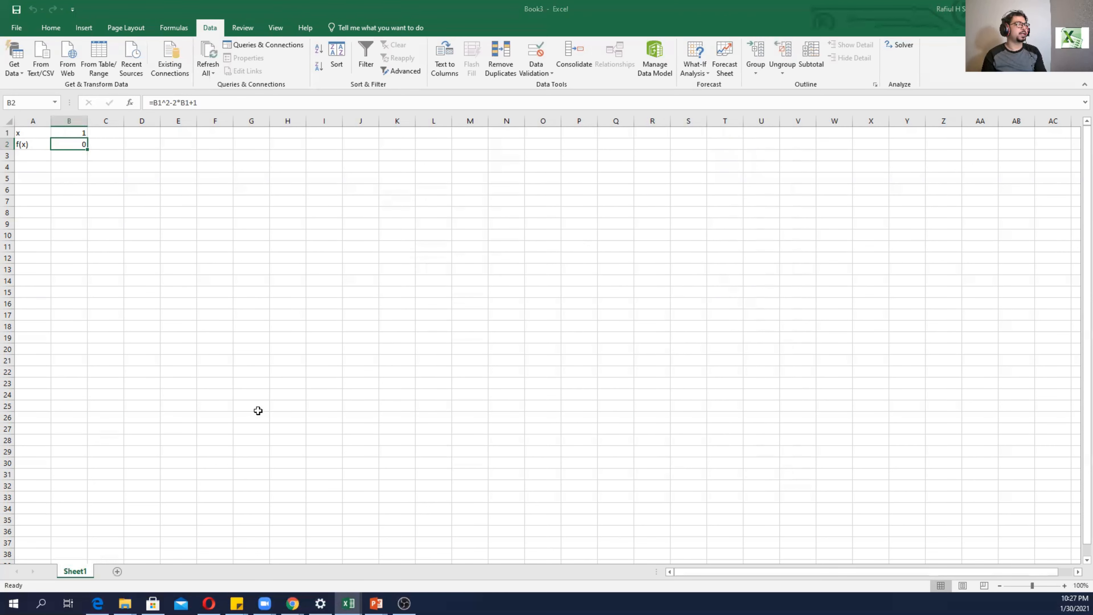
# Step: Rename the sheet Sheet1 as Solver
pyautogui.doubleClick(72, 573)
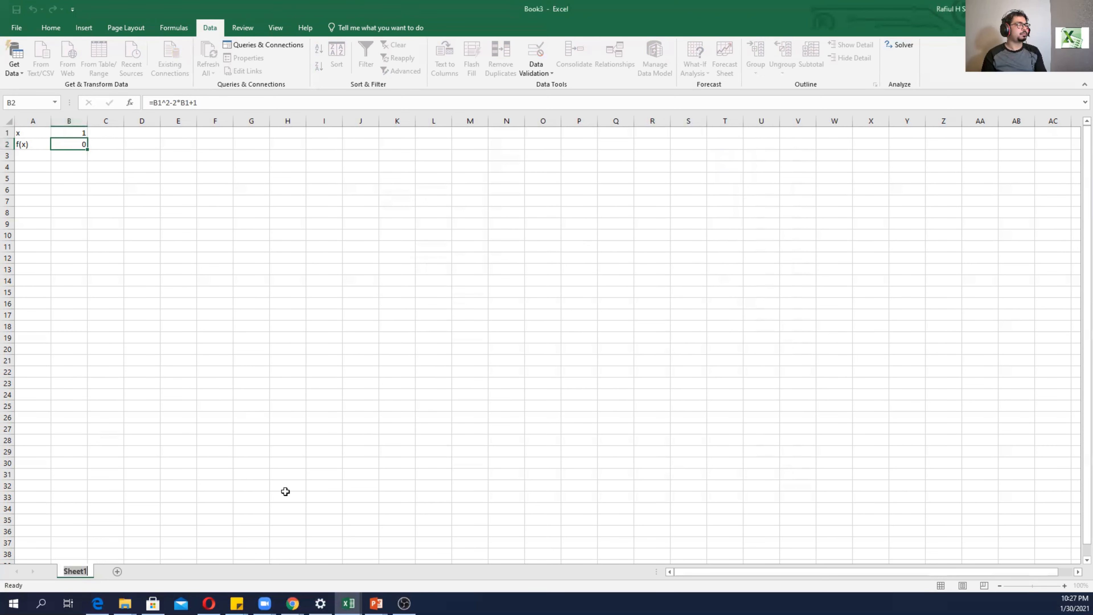
pyautogui.write('Solver')
pyautogui.press('Return')
pyautogui.click(285, 493)
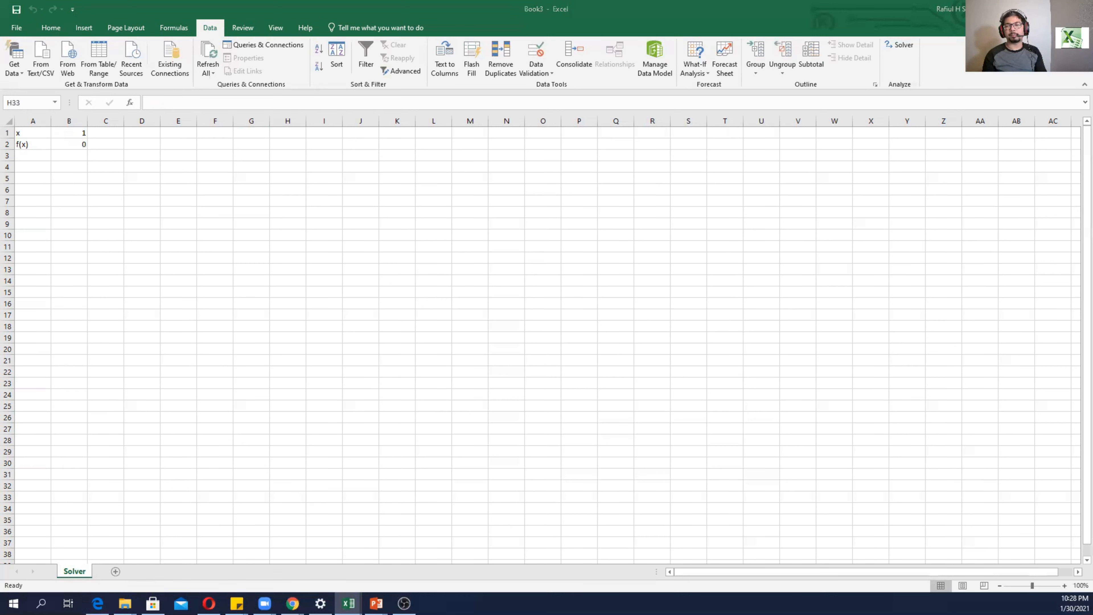
pyautogui.hotkey('alt', 'Tab')
pyautogui.click(598, 431)
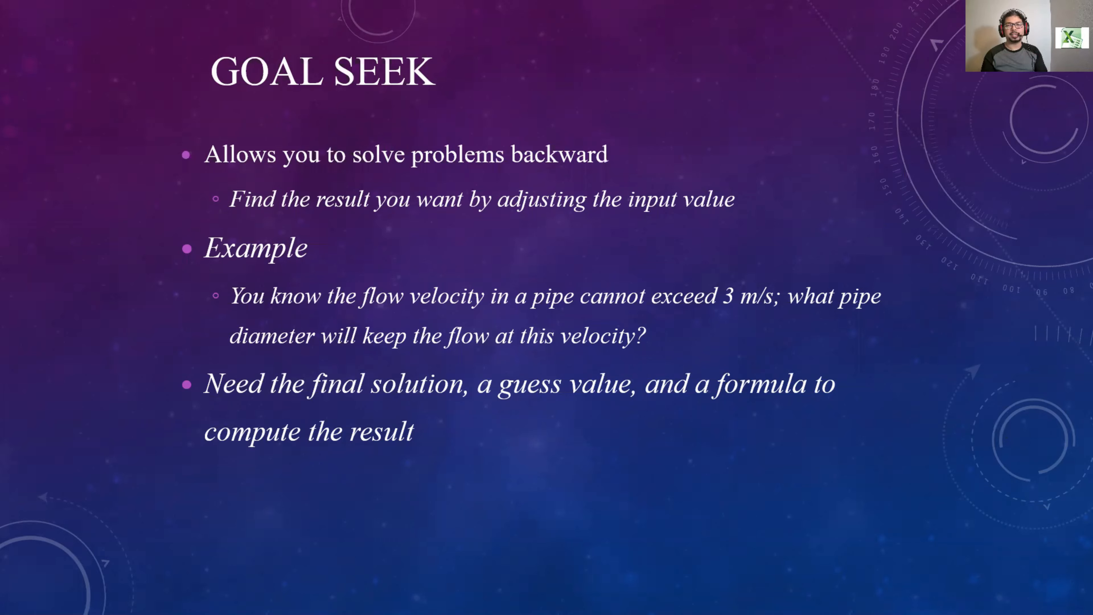
pyautogui.hotkey('alt', 'Tab')
pyautogui.click(287, 497)
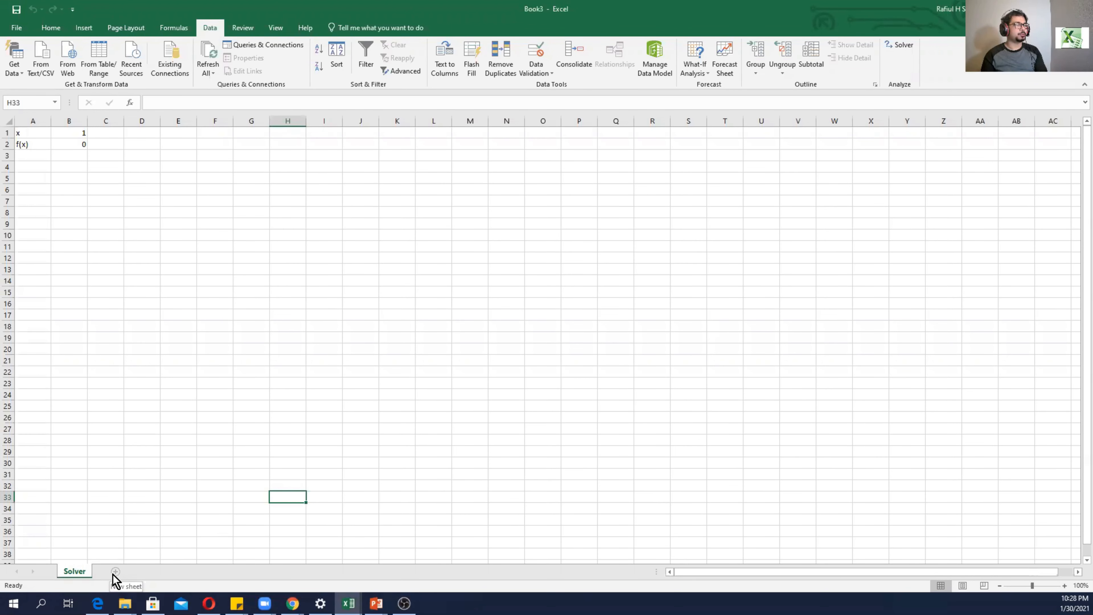
# Step: Add a new worksheet to the workbook and name it Goal Seek
pyautogui.click(144, 571)
pyautogui.doubleClick(111, 571)
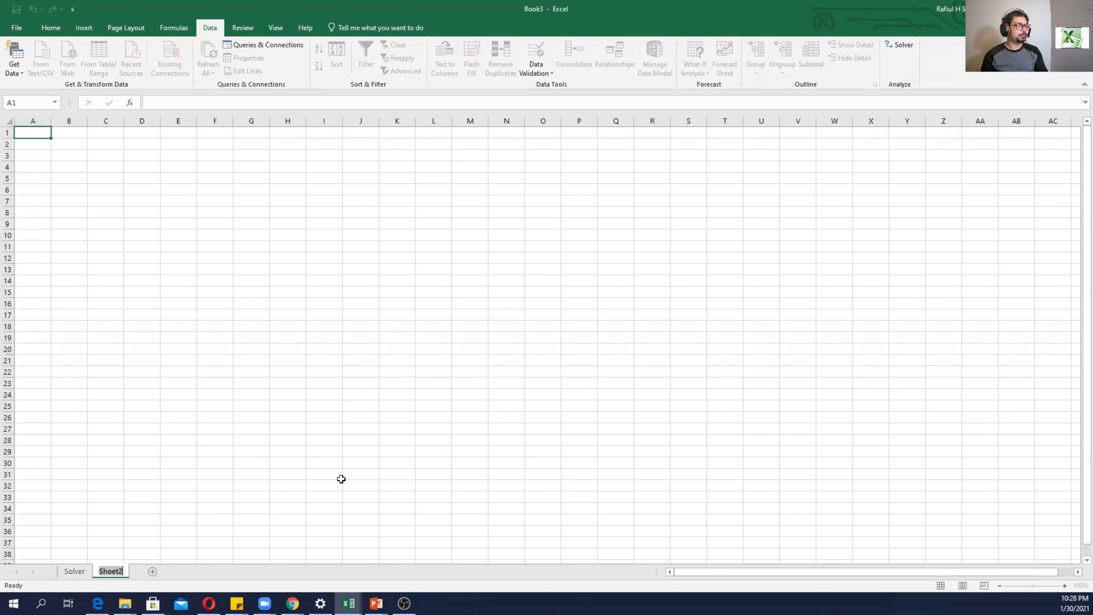
pyautogui.write('Goal Seek')
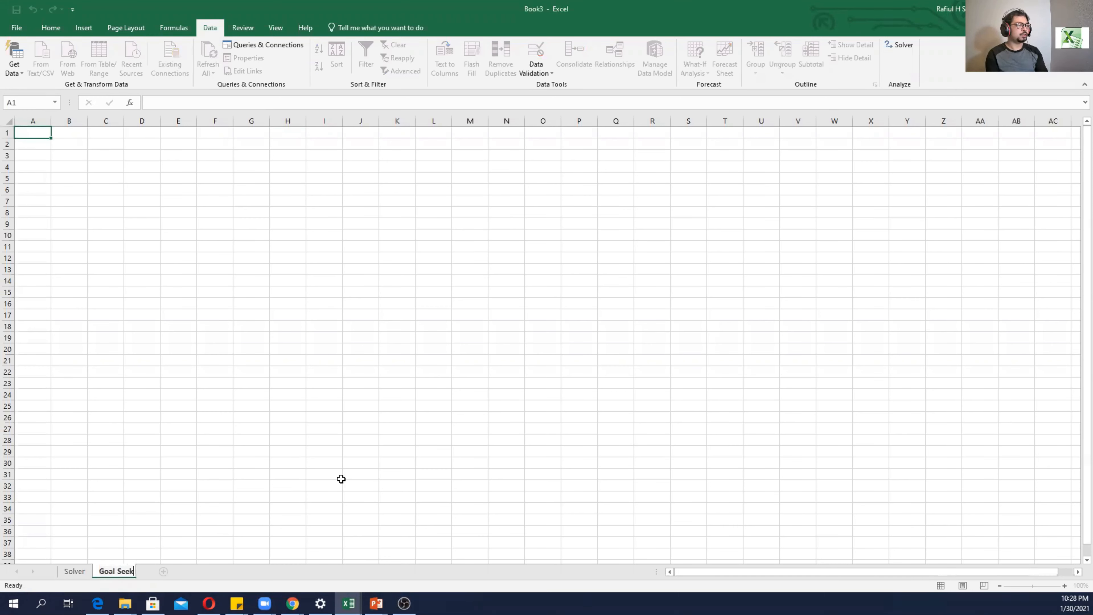
# Step: Label cell A1 as x and cell A2 as f(x) on the Goal Seek sheet
pyautogui.click(39, 132)
pyautogui.write('x')
pyautogui.click(44, 149)
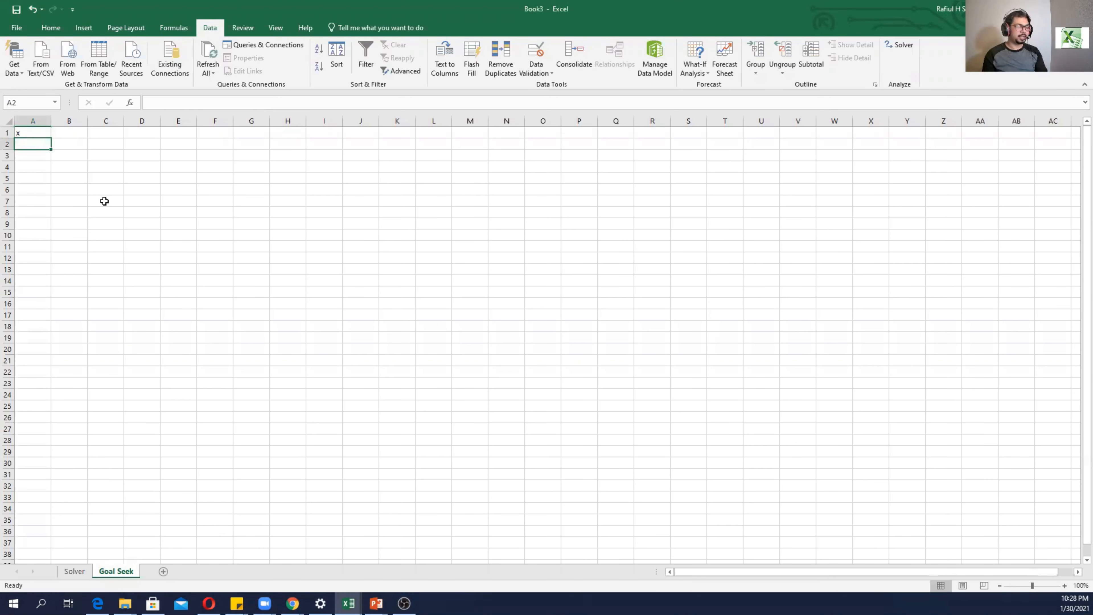
pyautogui.write('f(x)')
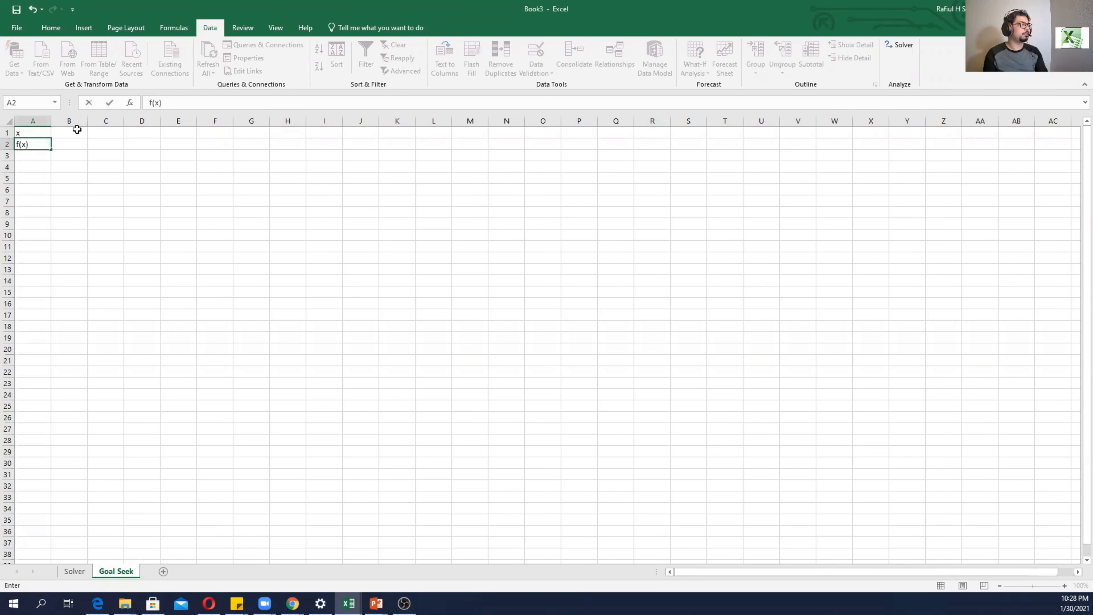
# Step: Enter the formula =B1^2-2*B1+1 in B2 of the Goal Seek sheet
pyautogui.click(73, 146)
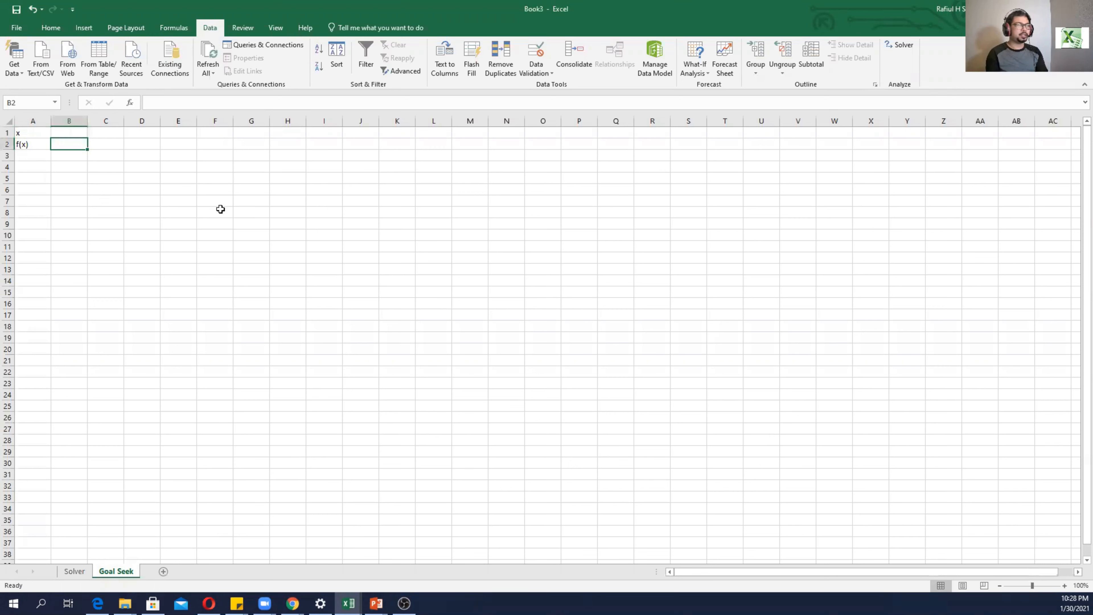
pyautogui.write('=')
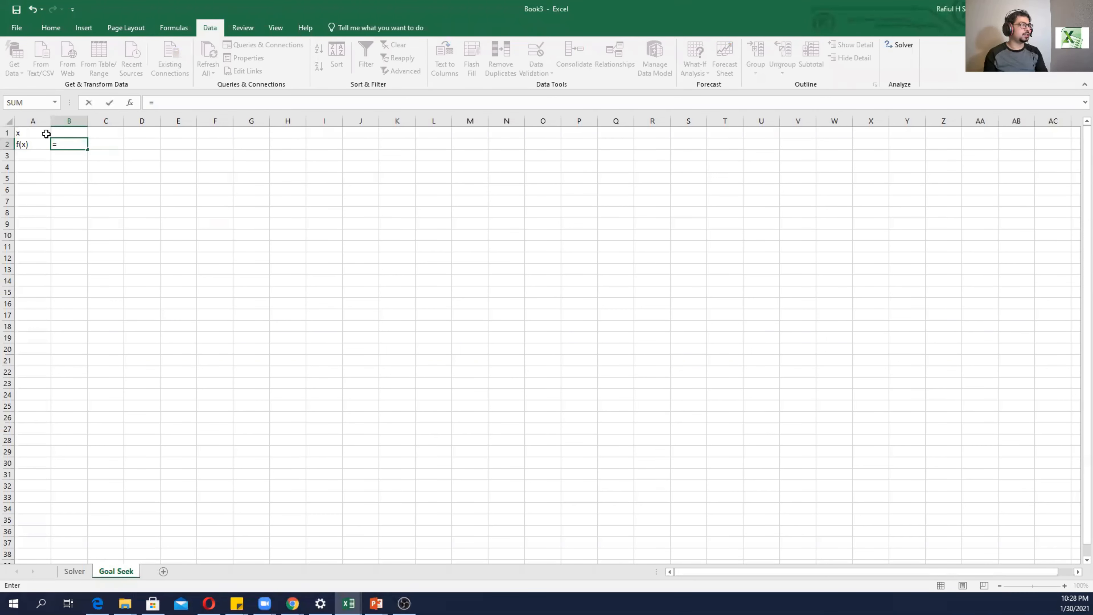
pyautogui.click(59, 132)
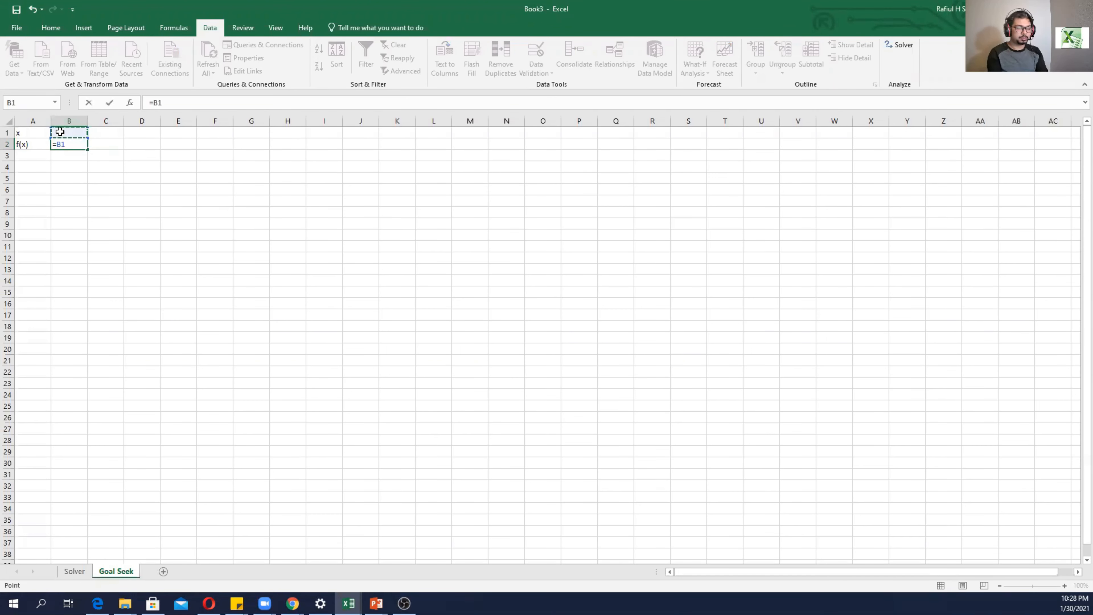
pyautogui.write('^2-2*')
pyautogui.click(60, 132)
pyautogui.write('+1')
pyautogui.press('Return')
# Step: Enter 10 in B1 of the Goal Seek sheet as the initial guess for x
pyautogui.press('Up')
pyautogui.press('Up')
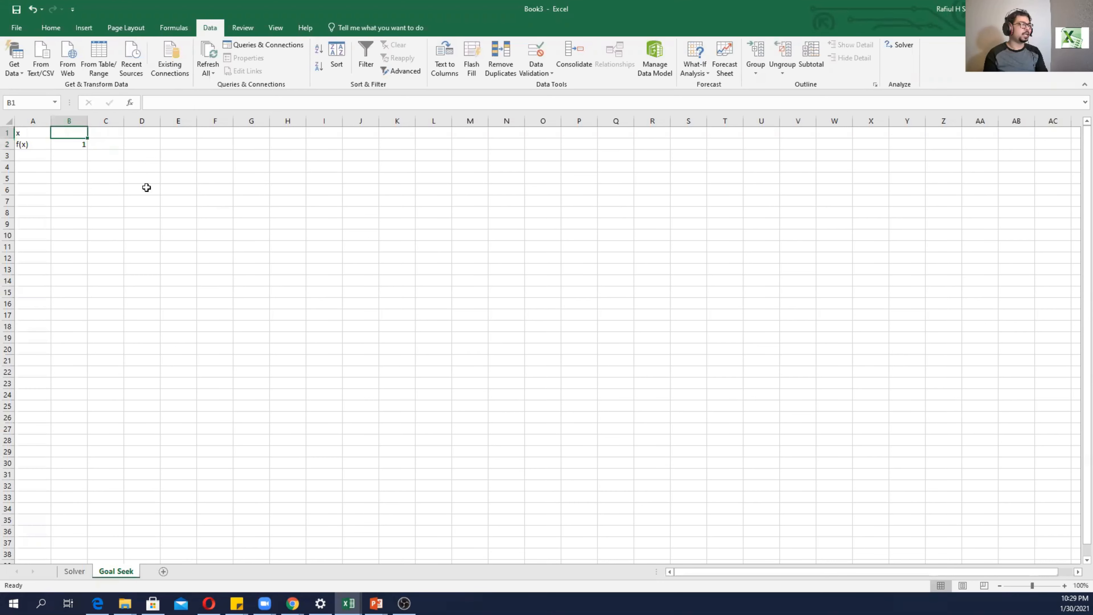
pyautogui.write('10')
pyautogui.click(138, 185)
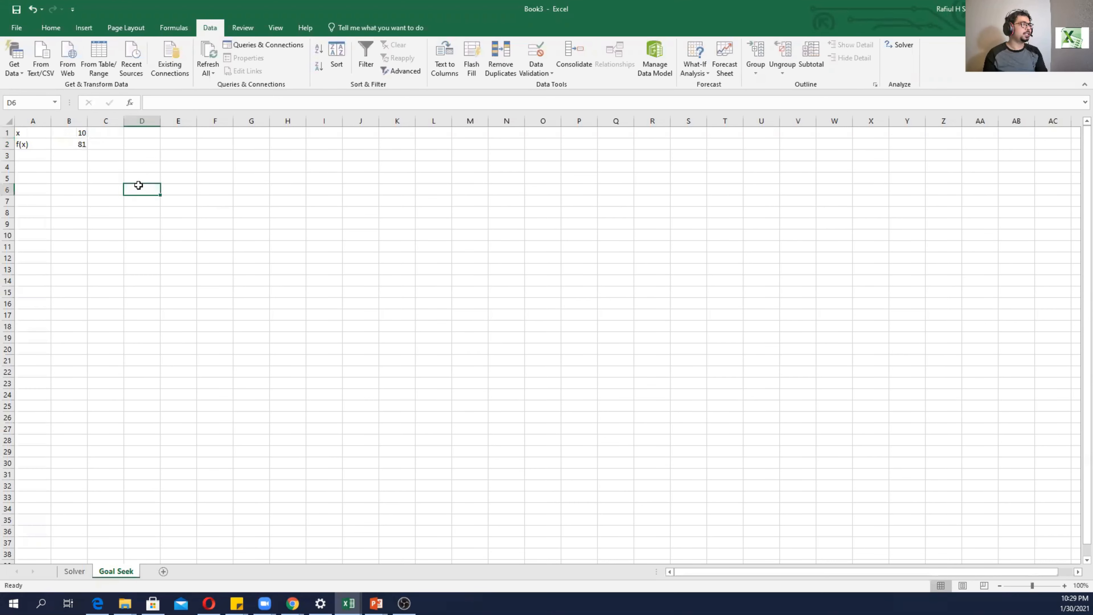
# Step: Run Goal Seek to set cell B2 to 0 by changing cell B1, and keep the solution
pyautogui.click(67, 143)
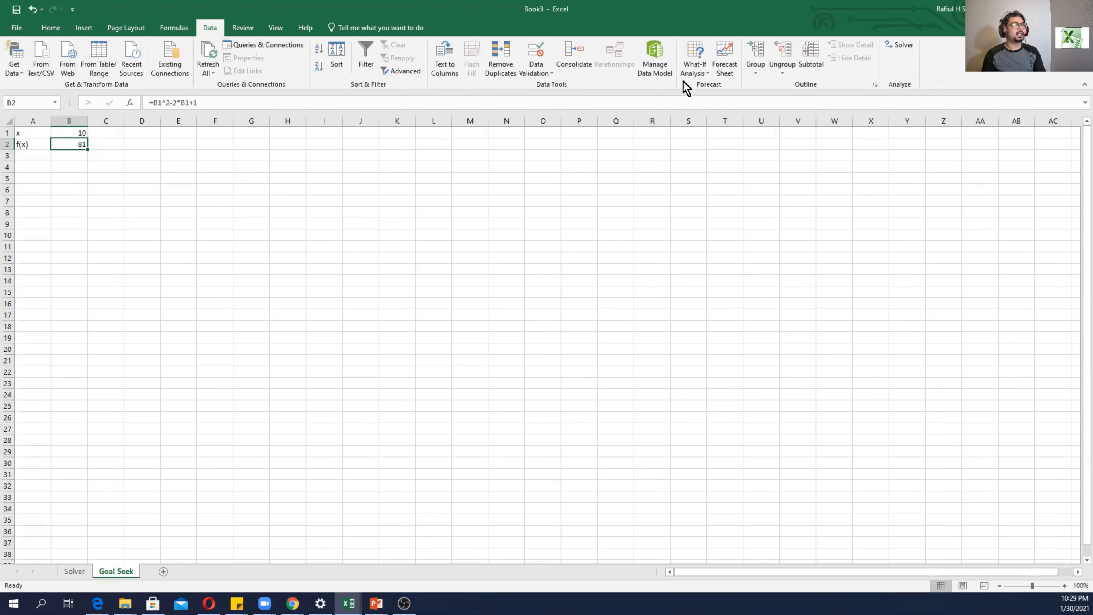
pyautogui.click(707, 72)
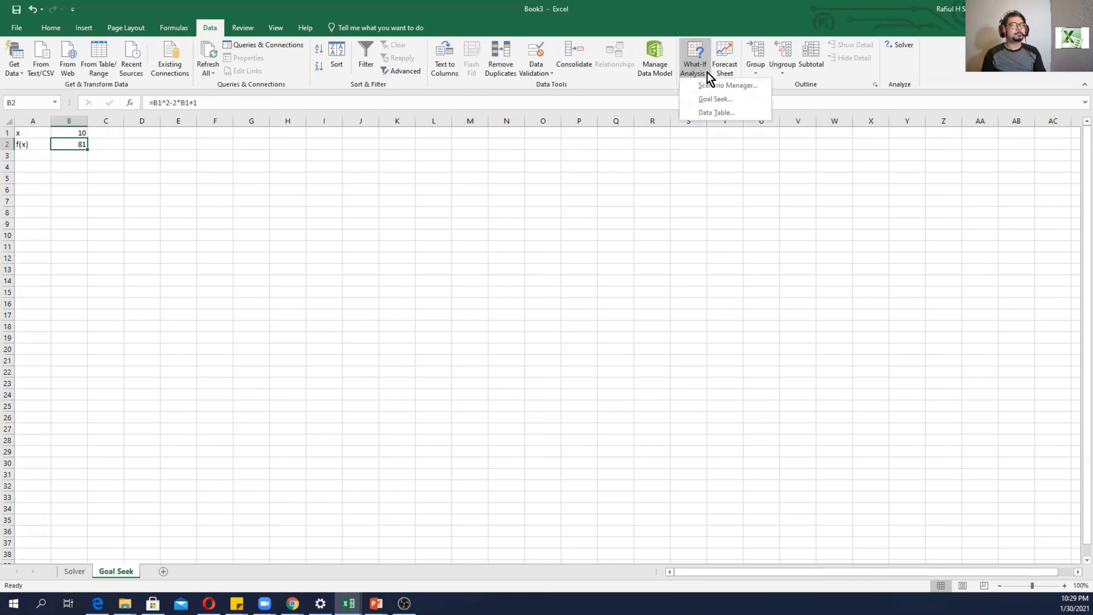
pyautogui.click(741, 101)
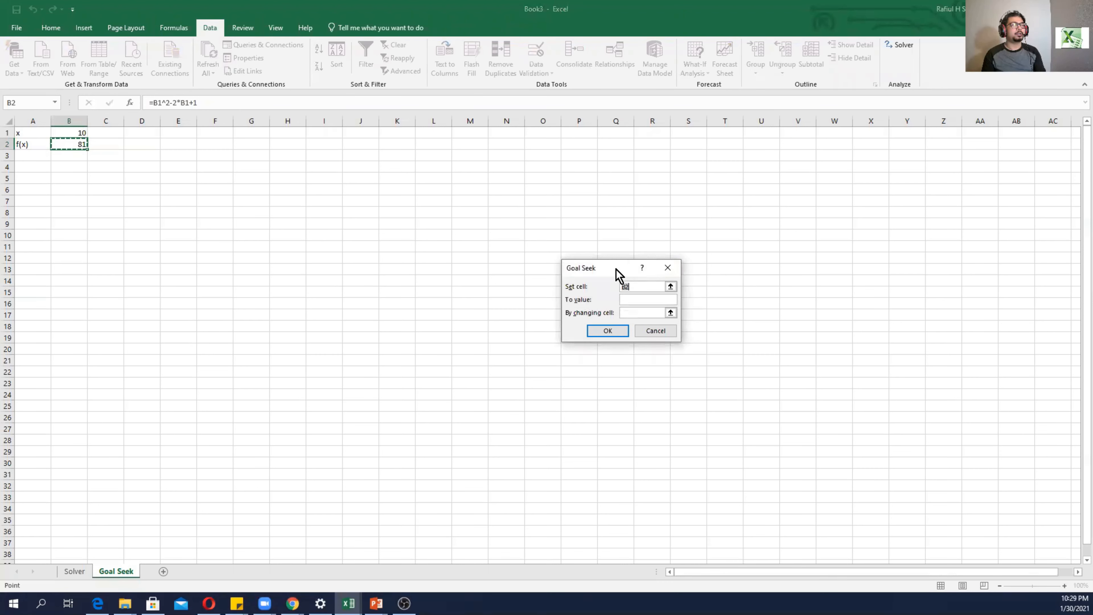
pyautogui.moveTo(598, 254); pyautogui.dragTo(534, 206)
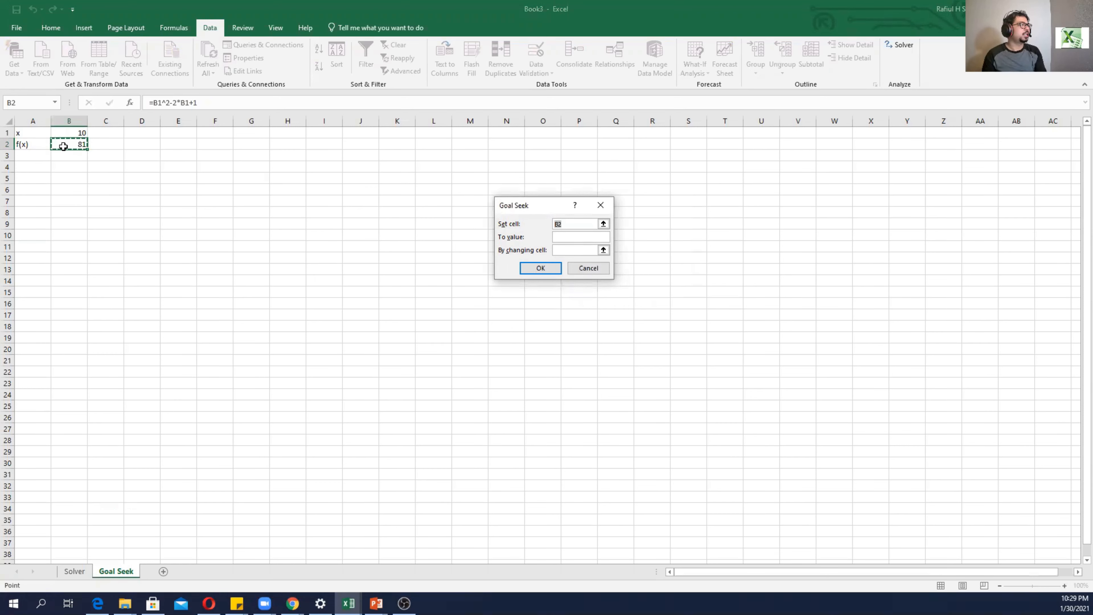
pyautogui.click(562, 237)
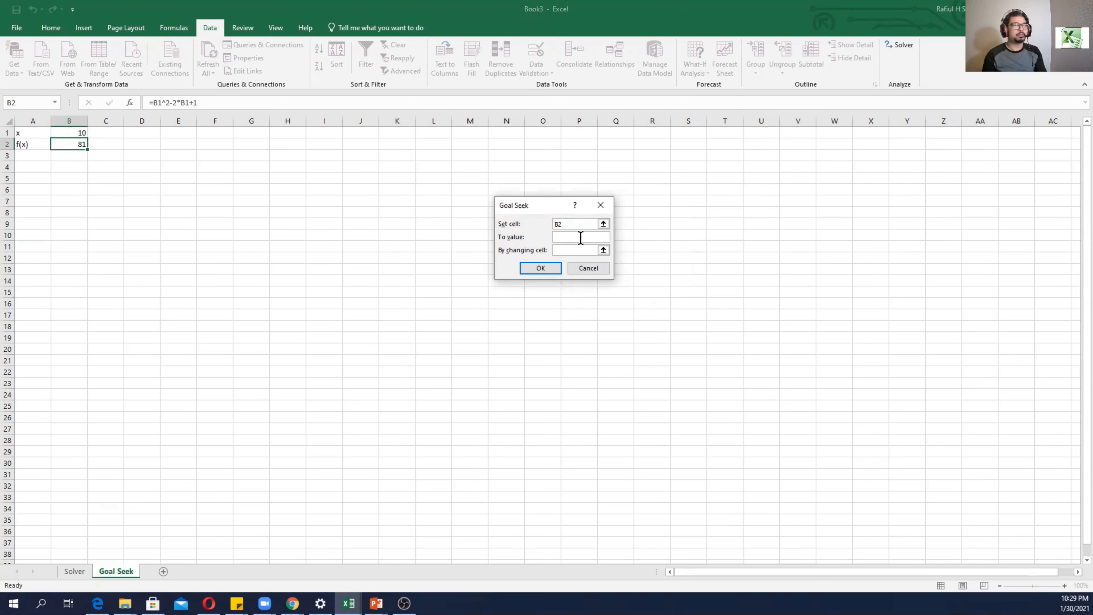
pyautogui.write('0')
pyautogui.click(577, 251)
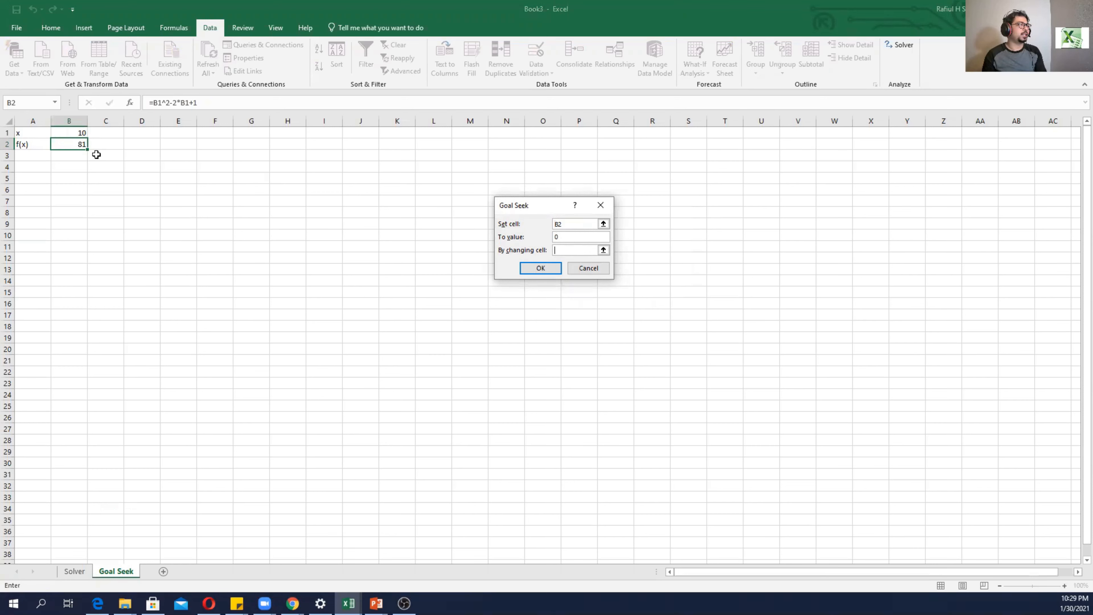
pyautogui.click(73, 131)
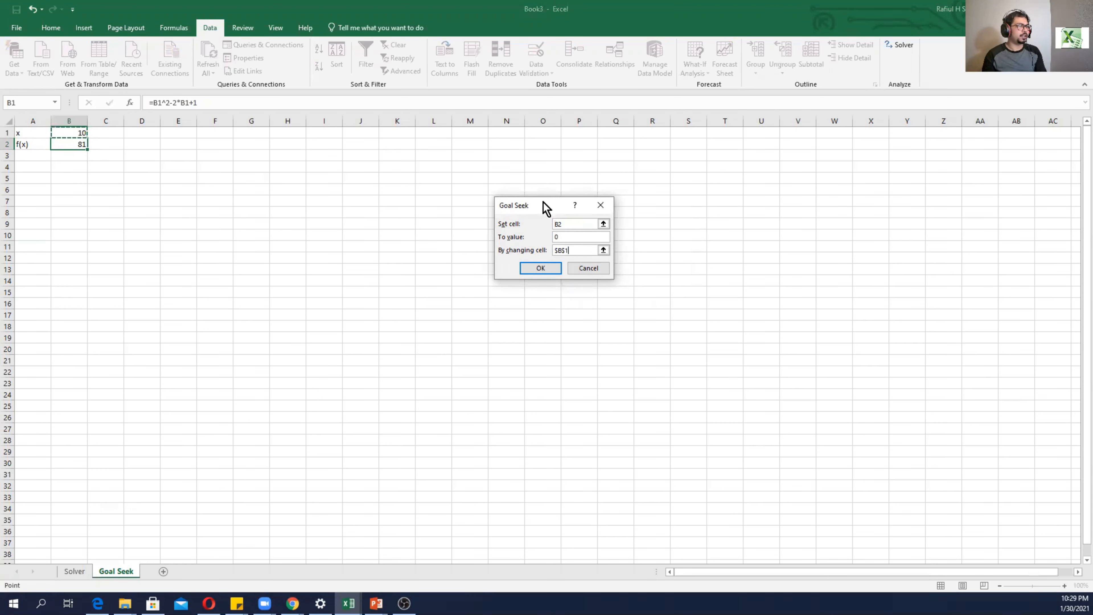
pyautogui.click(542, 268)
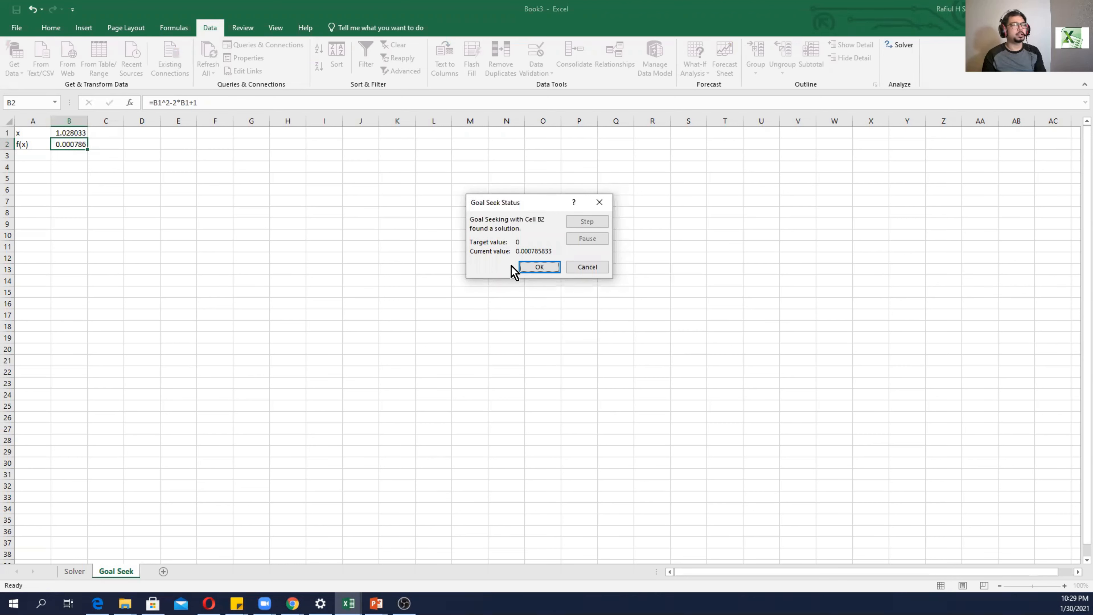
pyautogui.click(543, 267)
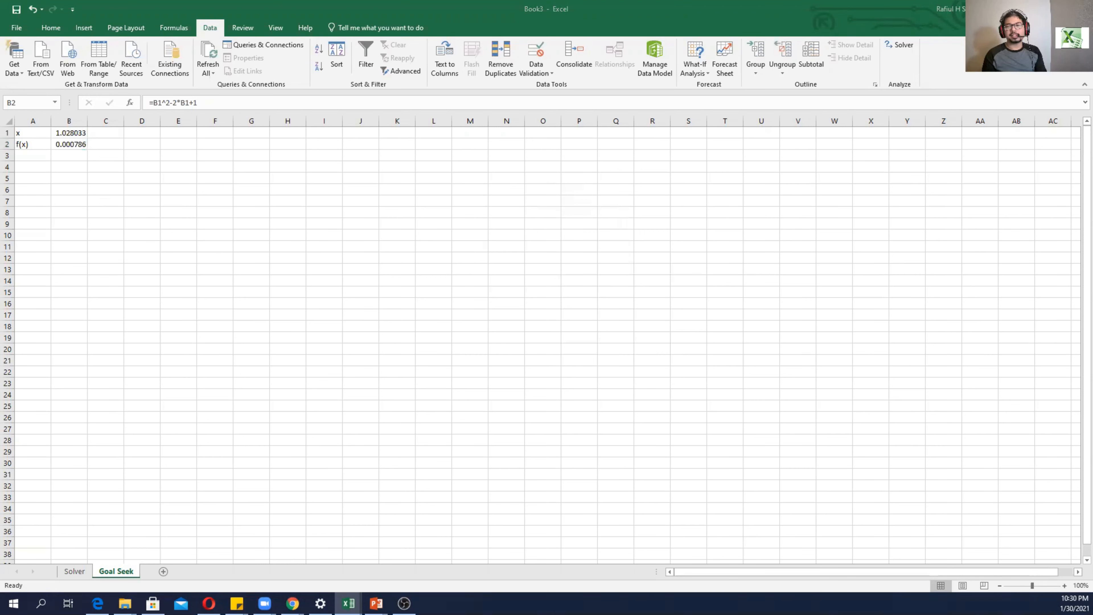
pyautogui.hotkey('alt', 'Tab')
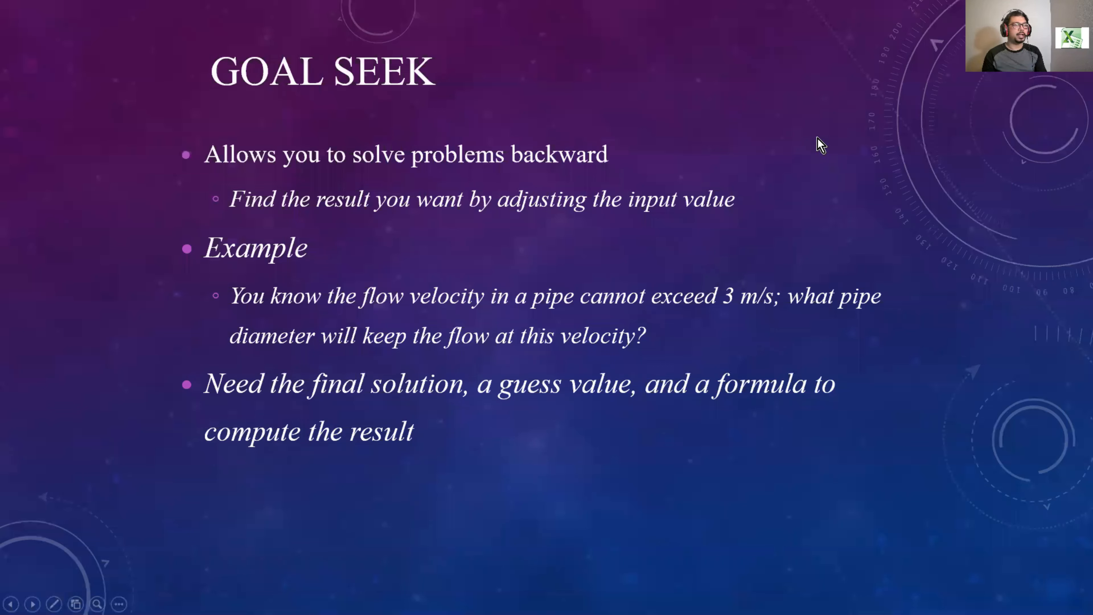
pyautogui.press('Right')
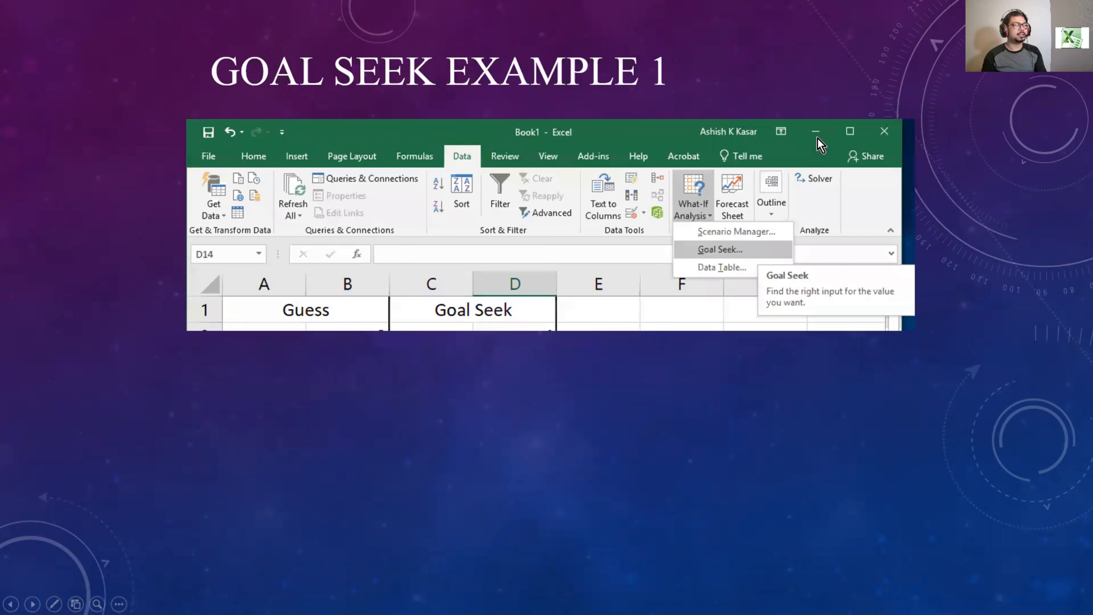
pyautogui.press('Right')
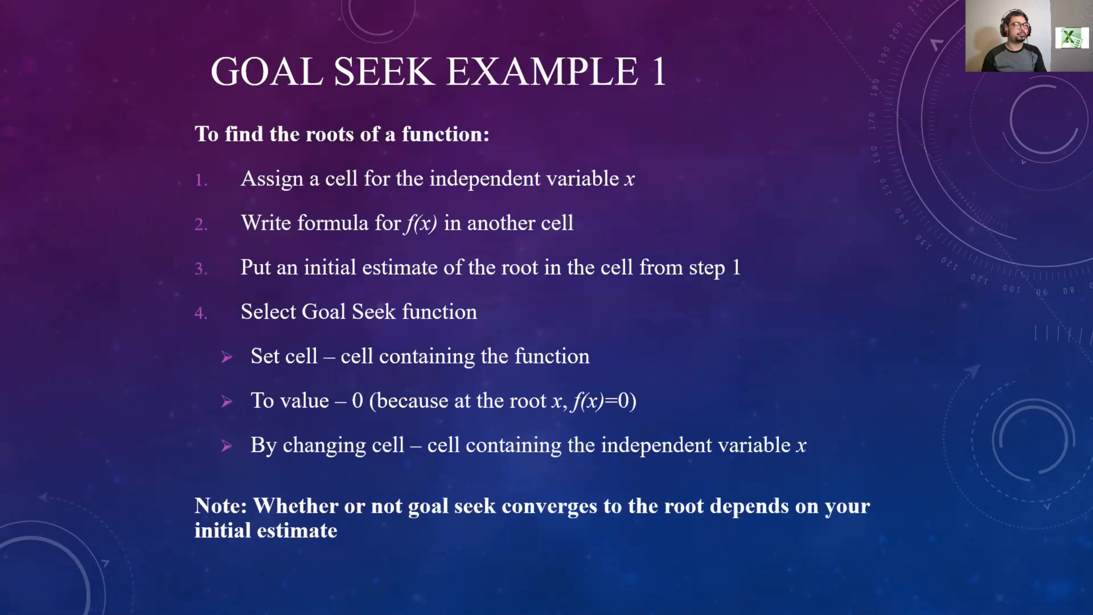
pyautogui.press('Right')
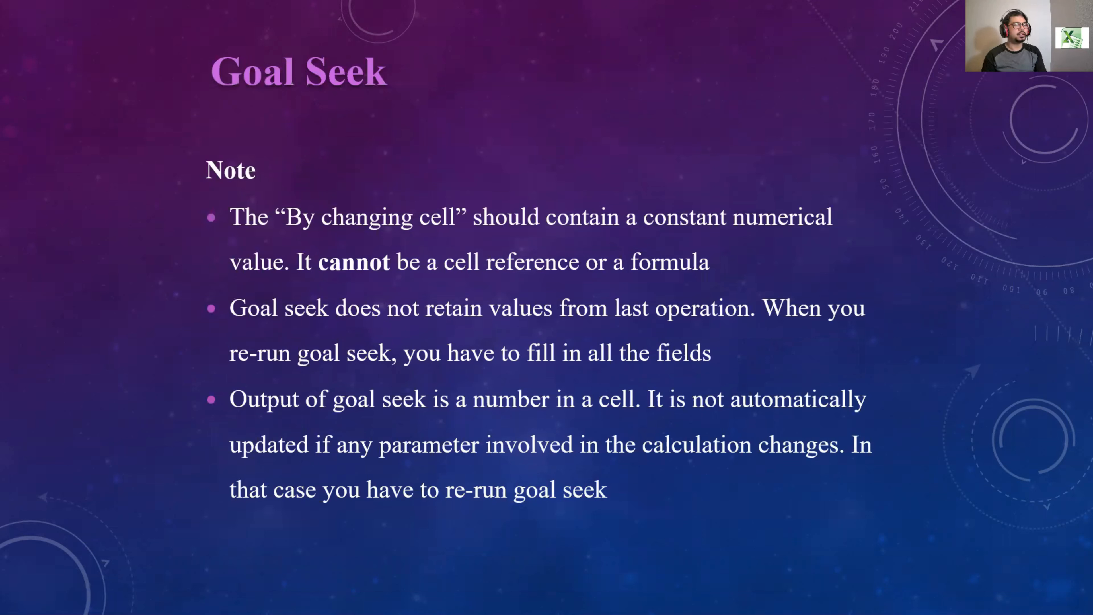
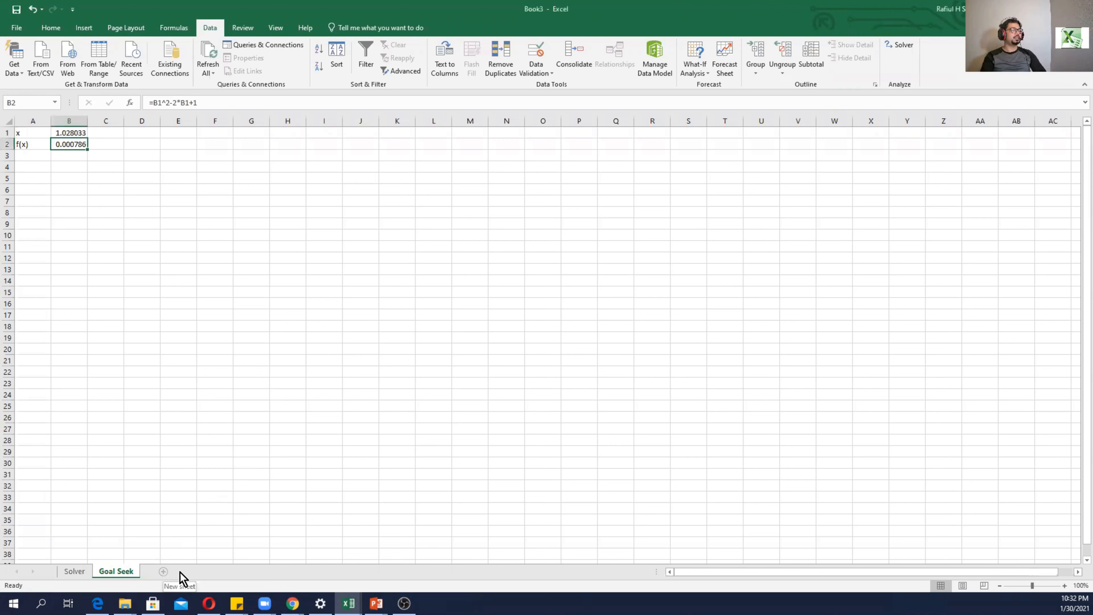
# Step: Add a third worksheet to the workbook and name it Projectile Motion
pyautogui.click(161, 570)
pyautogui.doubleClick(164, 573)
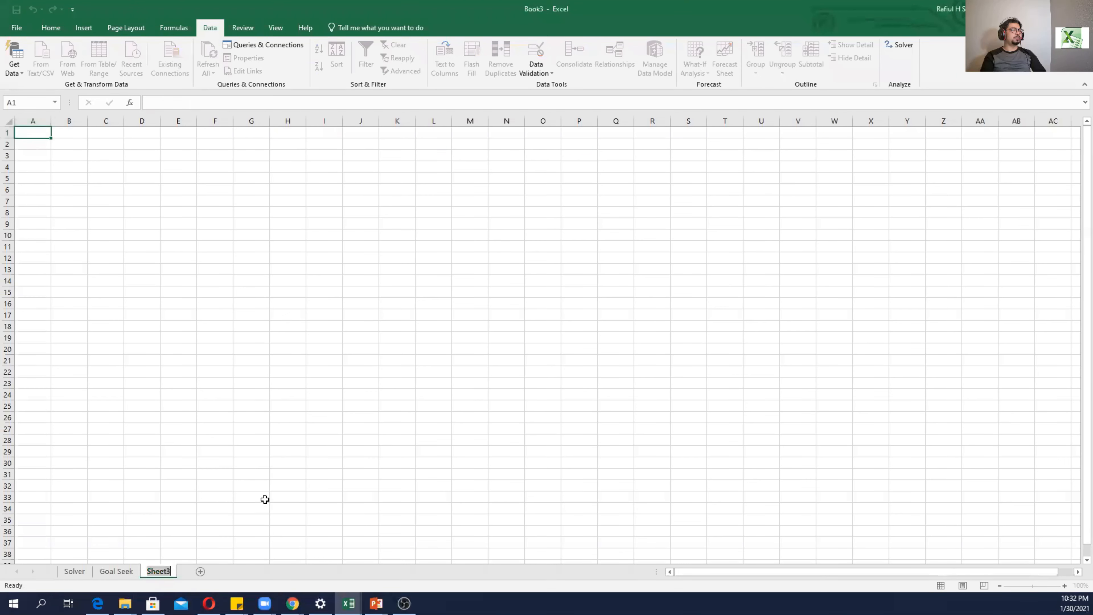
pyautogui.write('Proje')
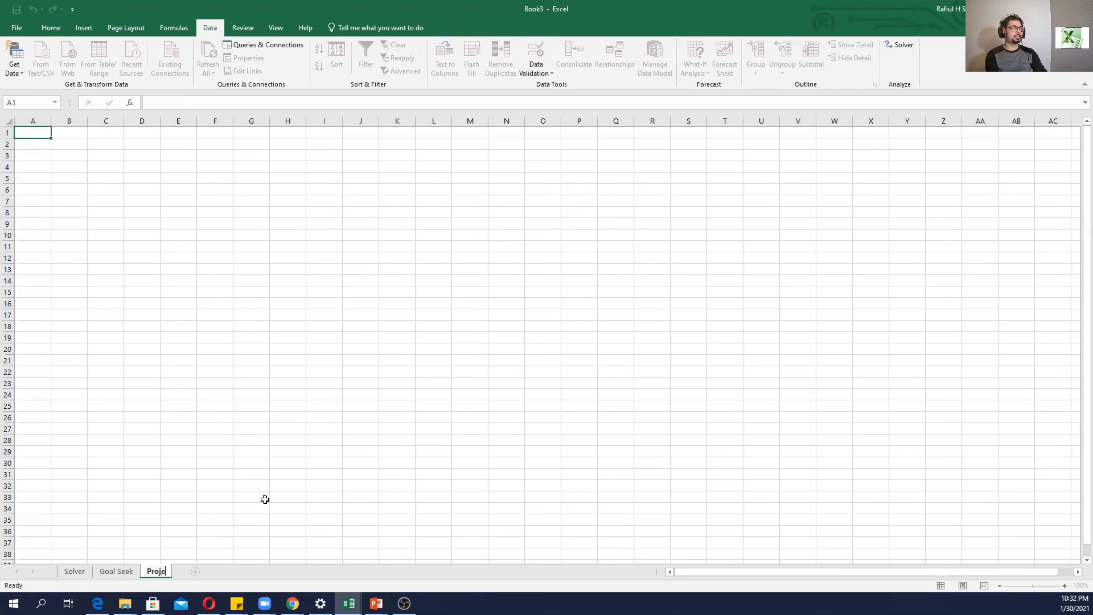
pyautogui.write('ctile Motion')
pyautogui.press('Return')
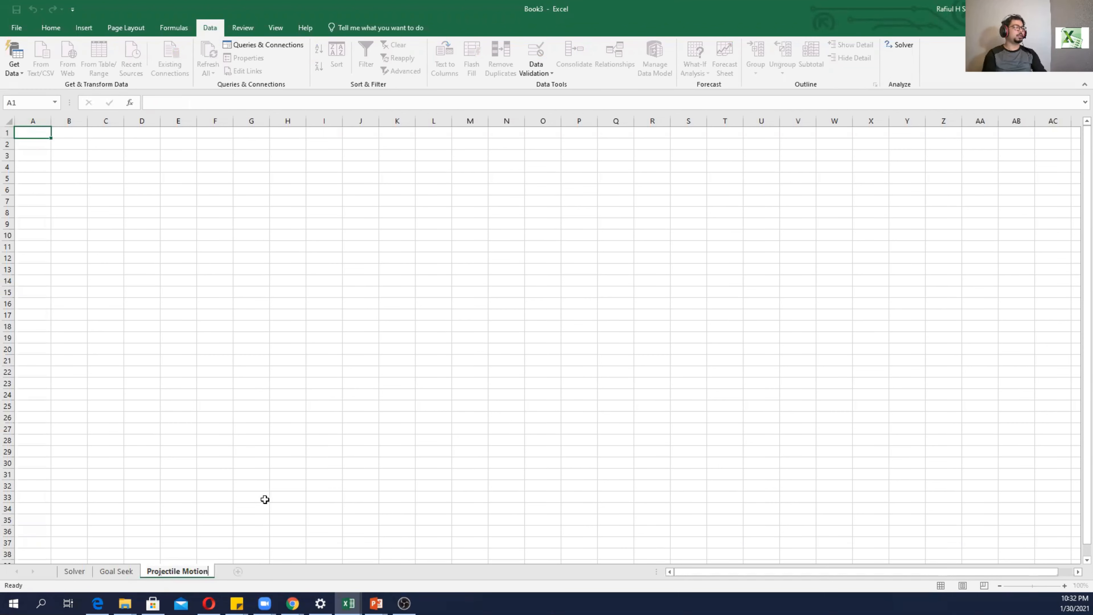
# Step: Enter the heading Given in A1 and fill row 2 with Angle, 35 and degrees
pyautogui.click(34, 135)
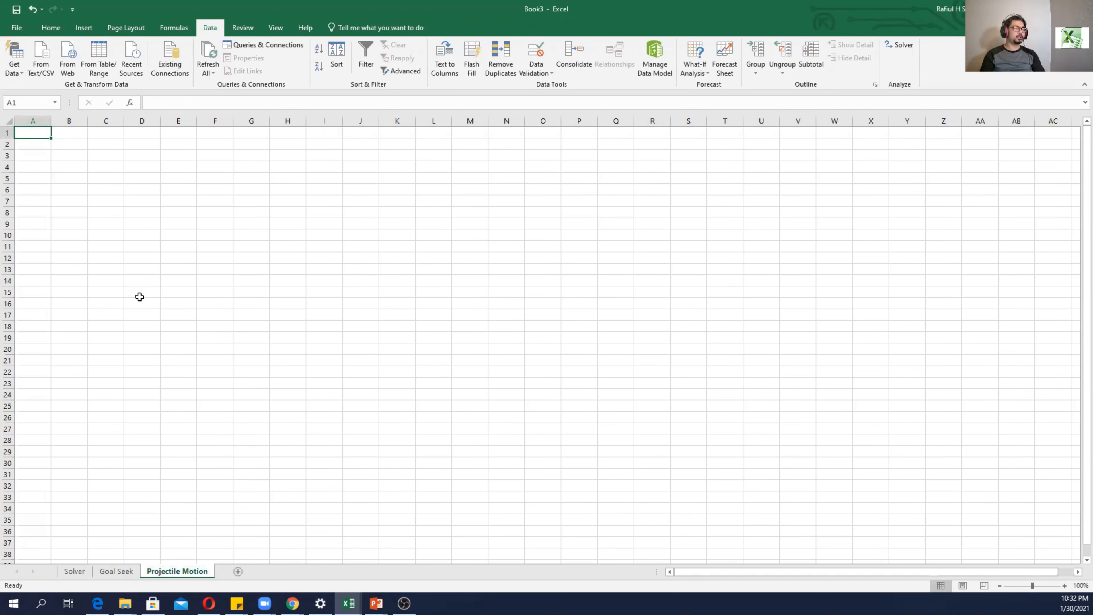
pyautogui.write('Given')
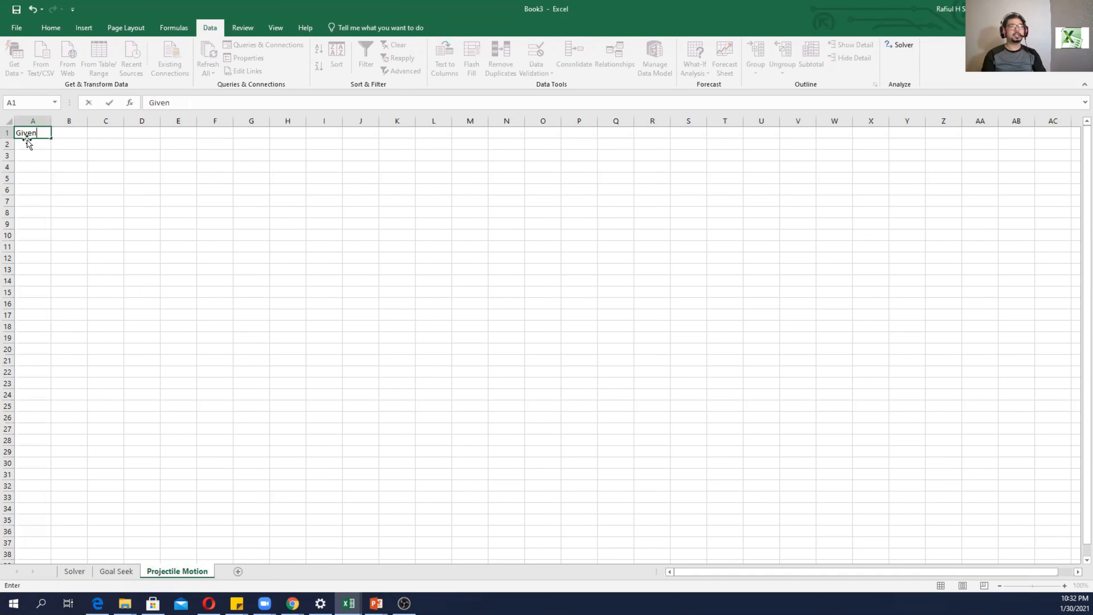
pyautogui.click(35, 142)
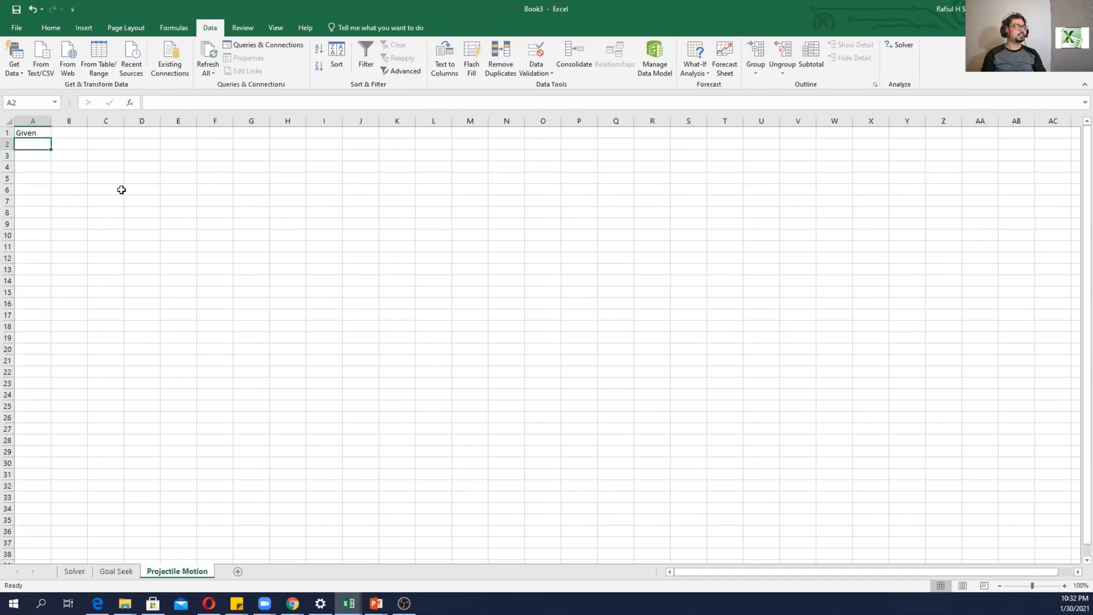
pyautogui.write('Angle')
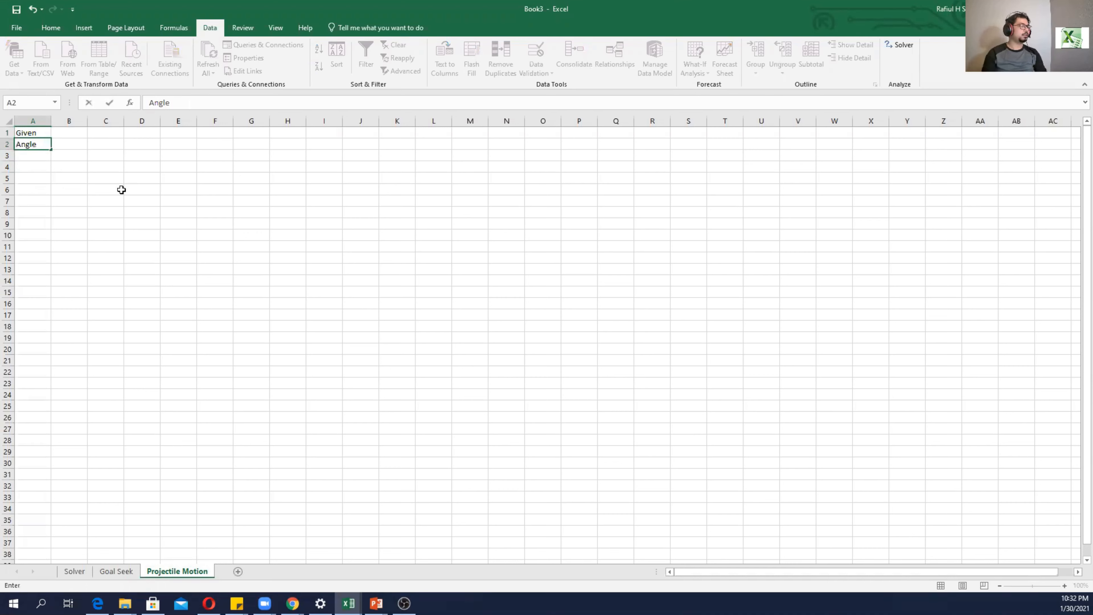
pyautogui.press('Tab')
pyautogui.write('35')
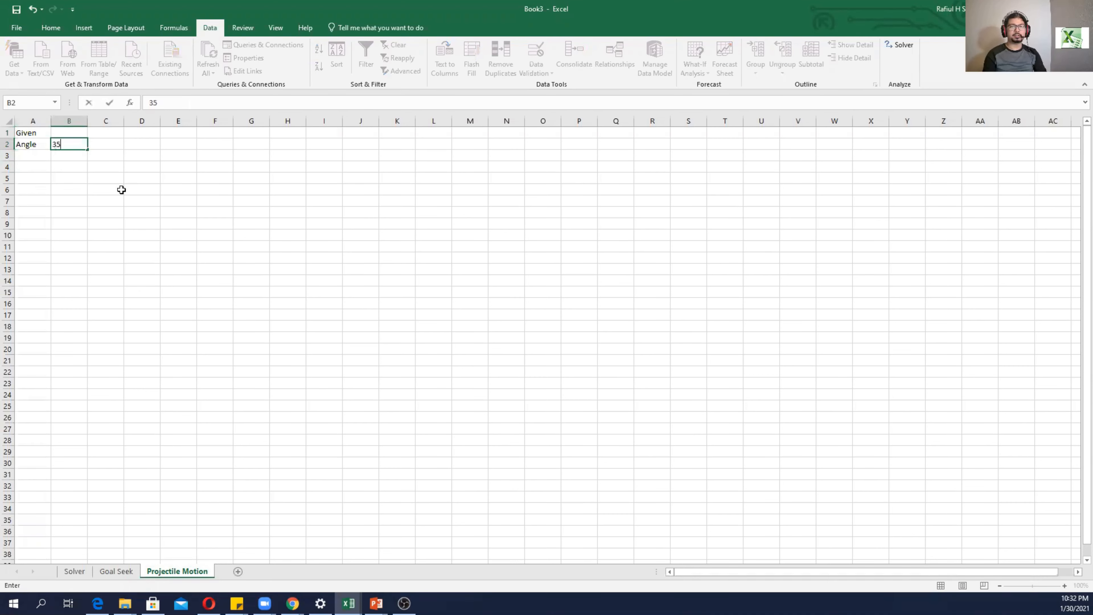
pyautogui.press('Tab')
pyautogui.write('DEGREE')
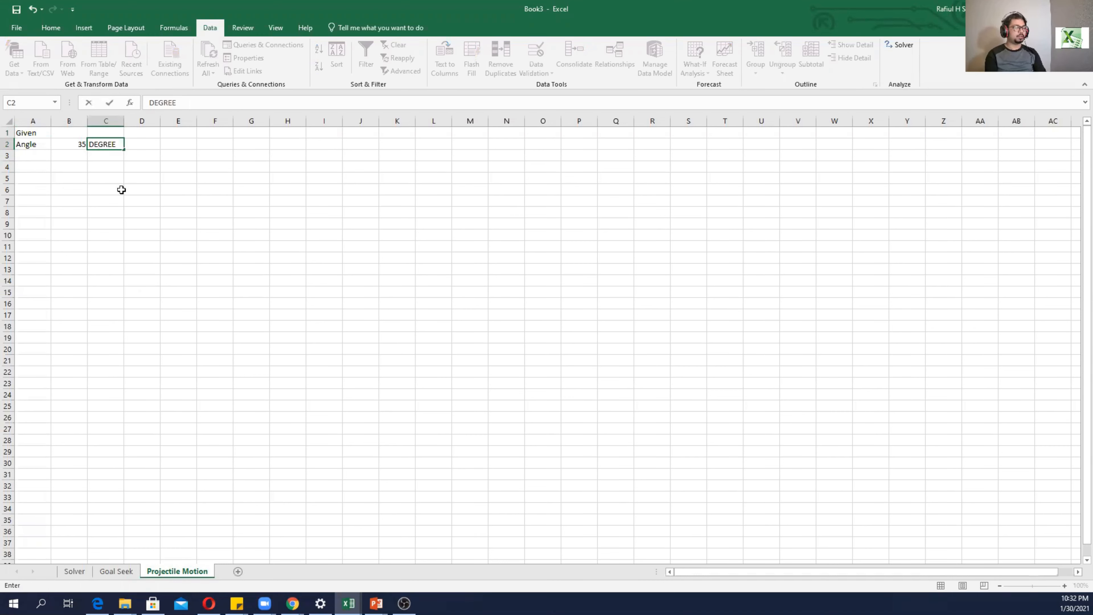
pyautogui.press('BackSpace')
pyautogui.press('BackSpace')
pyautogui.press('BackSpace')
pyautogui.press('BackSpace')
pyautogui.press('BackSpace')
pyautogui.write('degrees')
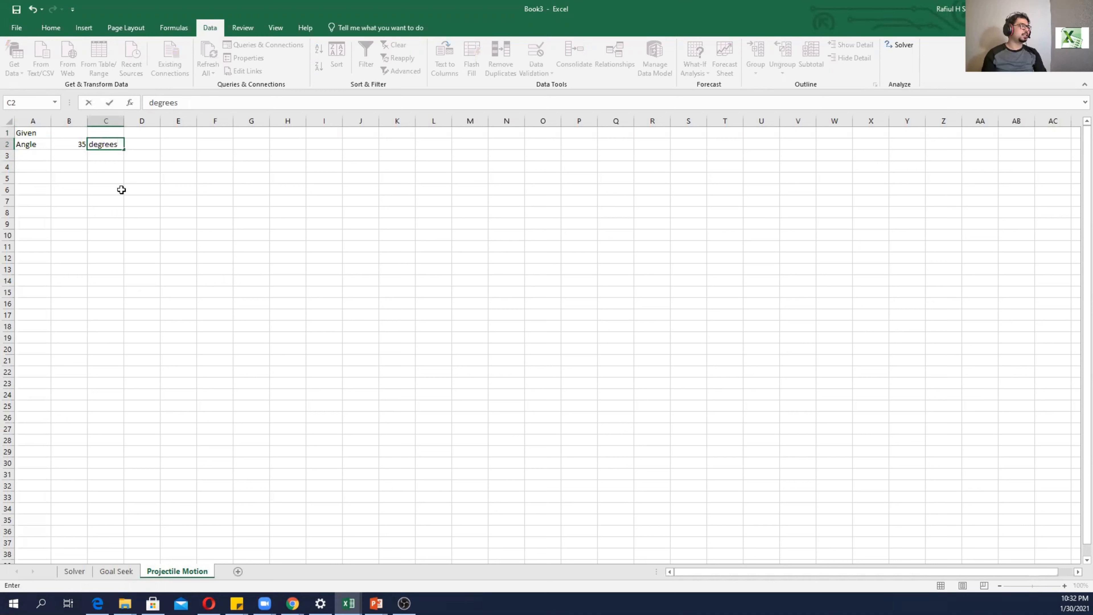
# Step: Fill row 3 with Initial velocity, v, 30 and m/s, and widen column A to fit the label
pyautogui.click(37, 157)
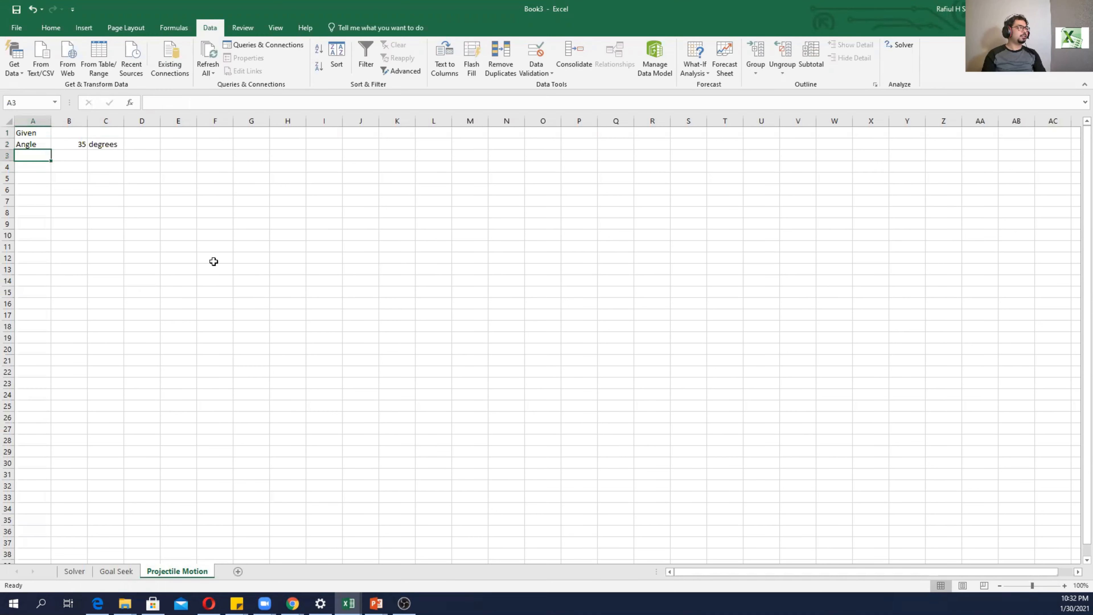
pyautogui.write('Initi')
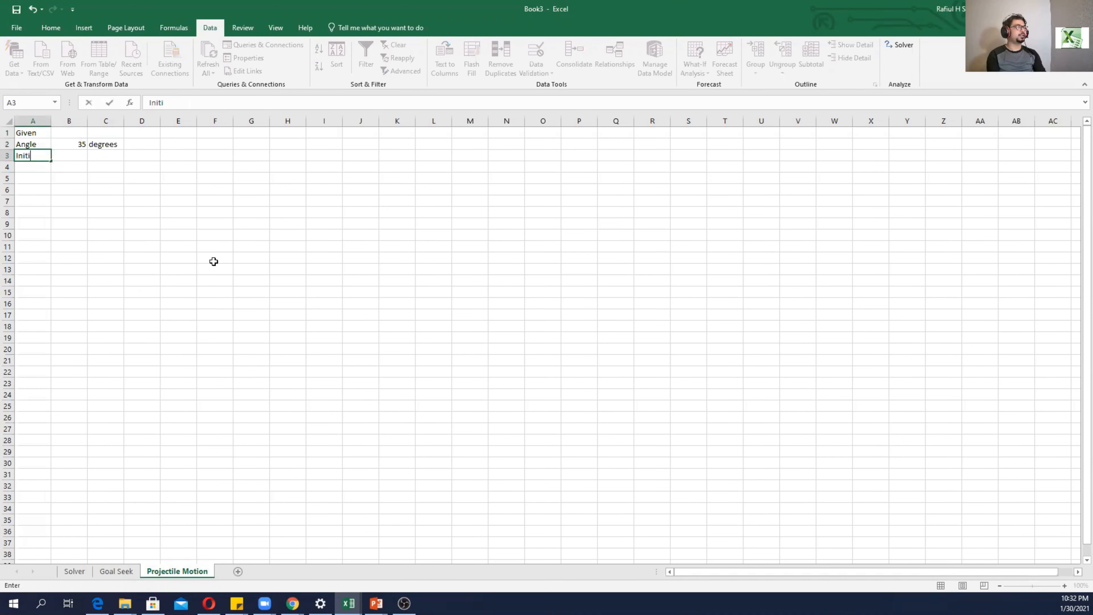
pyautogui.write('al velocity')
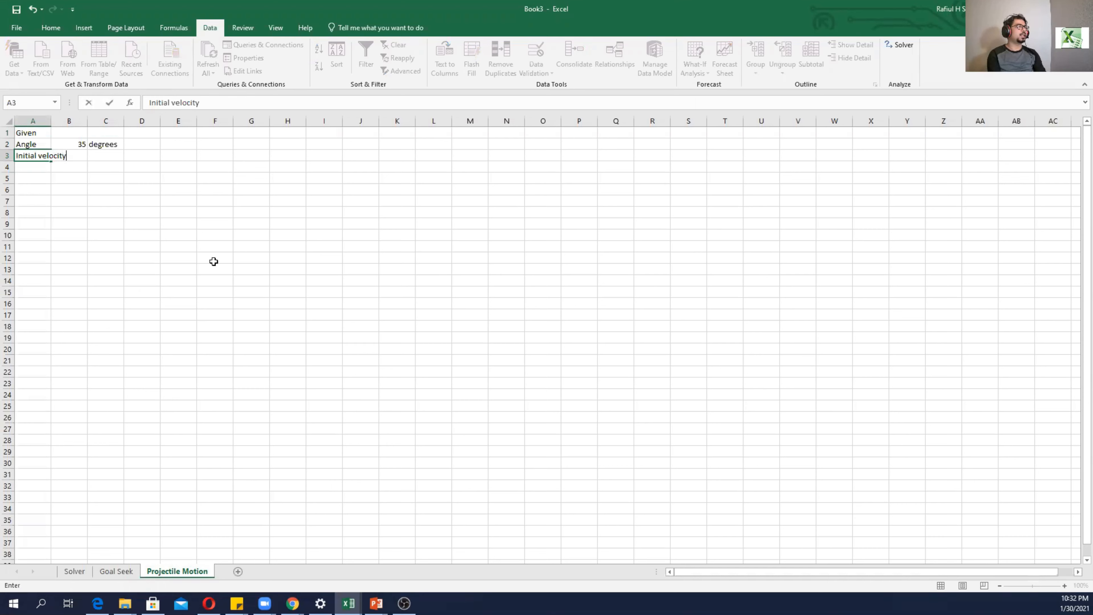
pyautogui.write(', v')
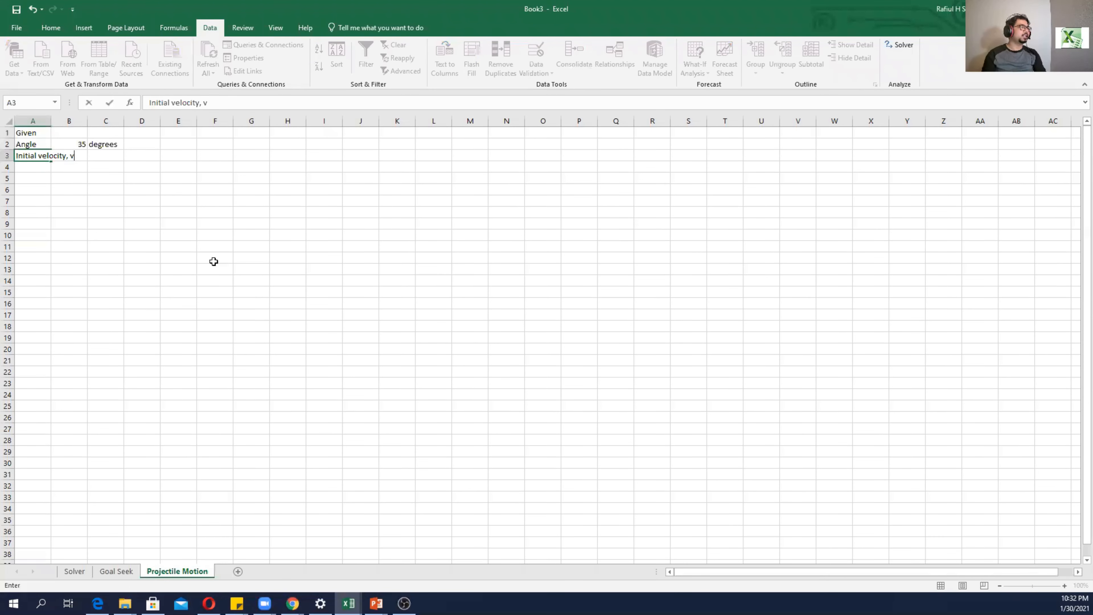
pyautogui.click(214, 261)
pyautogui.moveTo(56, 121); pyautogui.dragTo(82, 121)
pyautogui.click(105, 157)
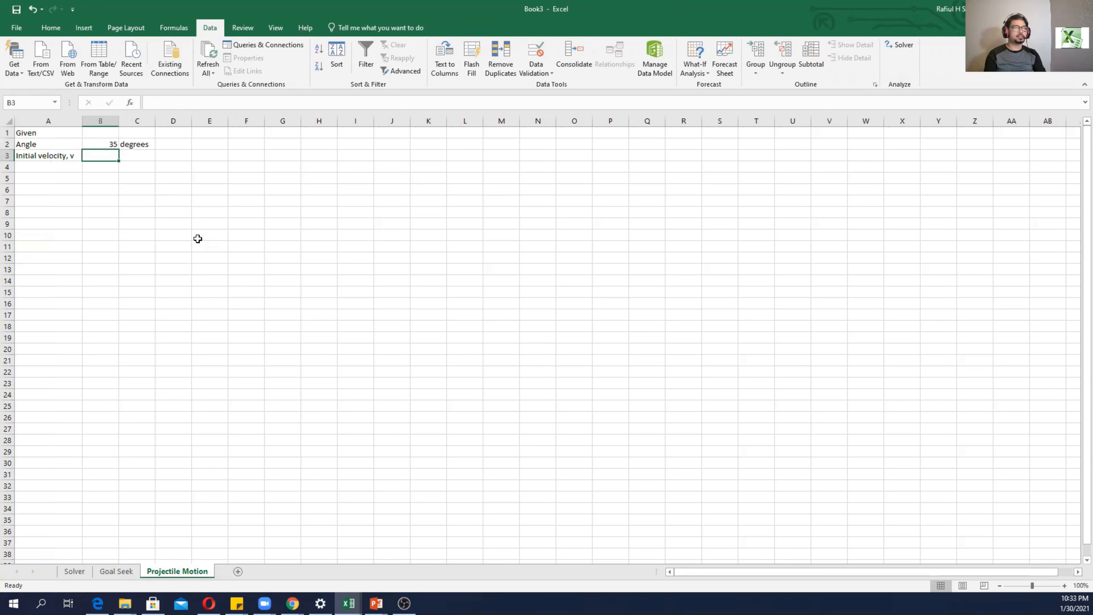
pyautogui.write('30')
pyautogui.press('Tab')
pyautogui.write('m')
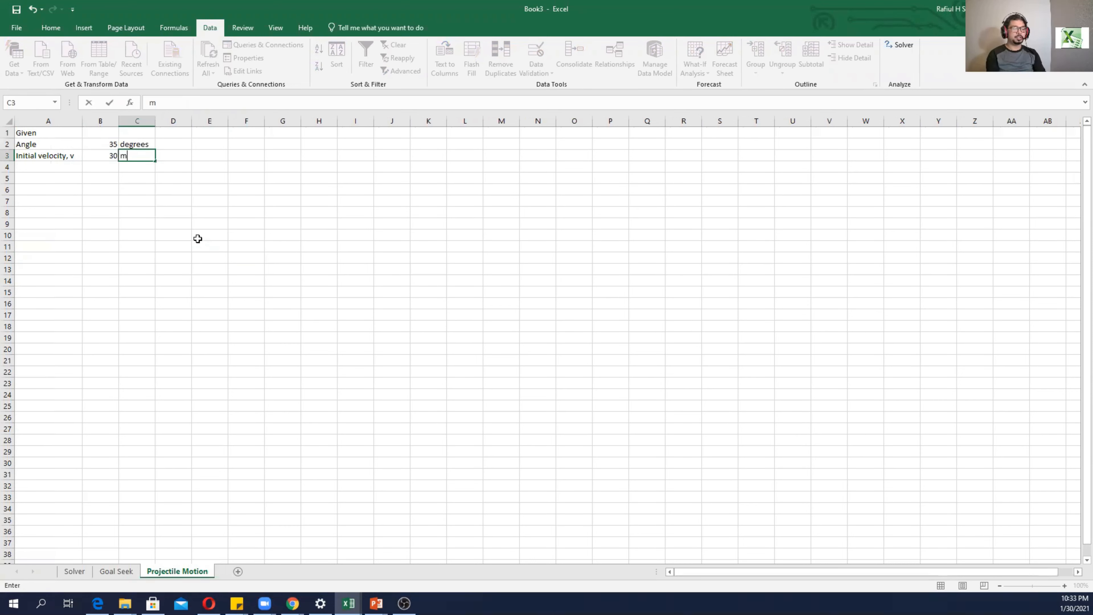
# Step: Enter the label Horizontal distance? in A4 and widen column A to fit it
pyautogui.click(65, 168)
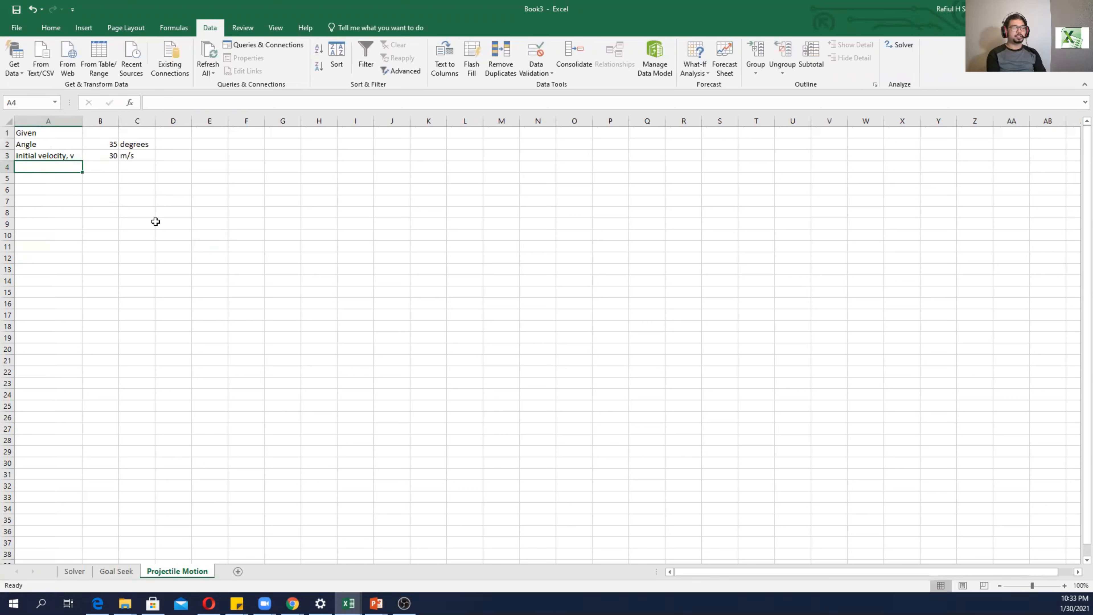
pyautogui.write('Horizontal distance?')
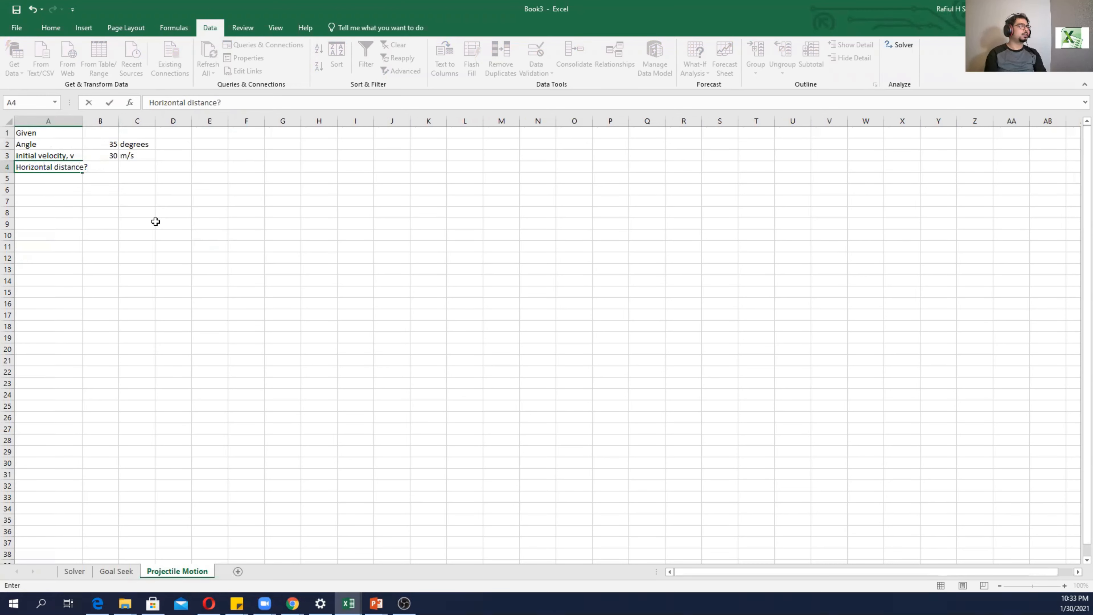
pyautogui.click(155, 221)
pyautogui.moveTo(84, 122); pyautogui.dragTo(100, 122)
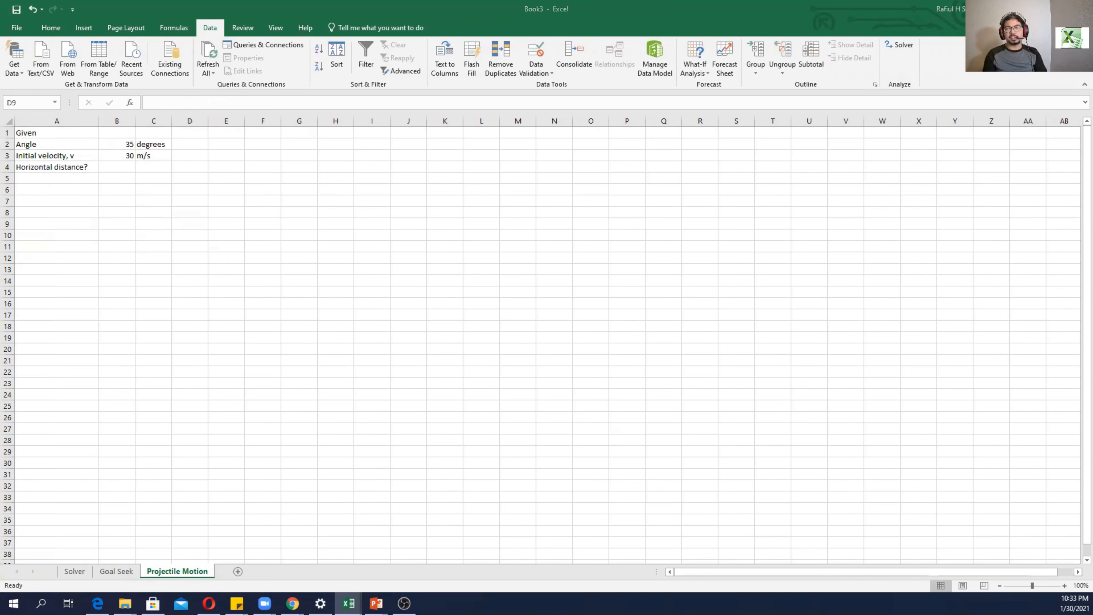
# Step: Check the projectile motion example slide in PowerPoint, and enter g, -9.81 and m/s^2 in row 6 of the Excel sheet
pyautogui.hotkey('alt', 'Tab')
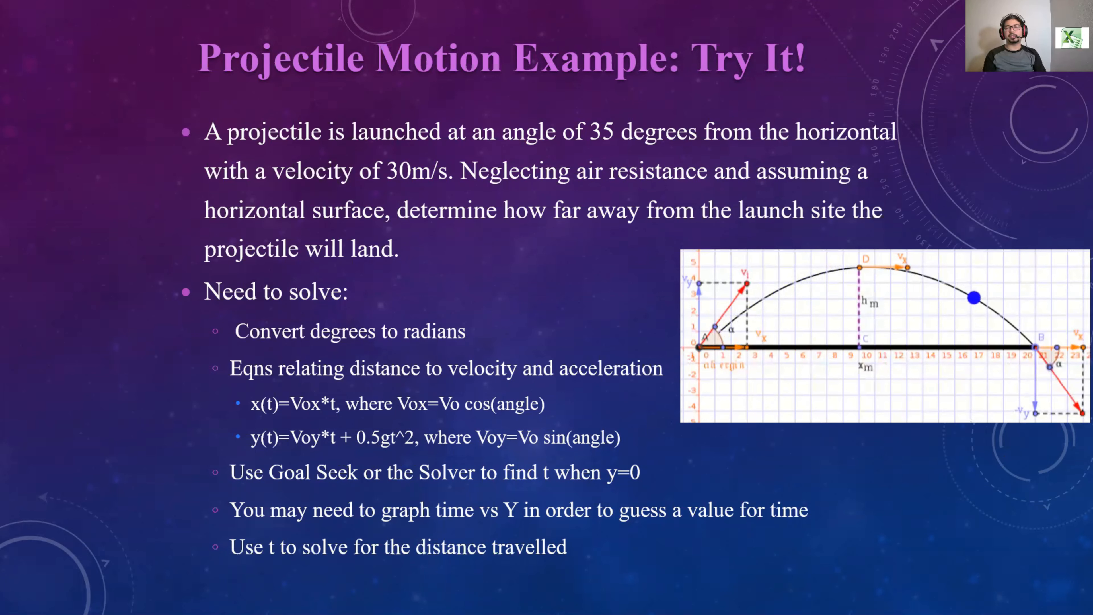
pyautogui.hotkey('alt', 'Tab')
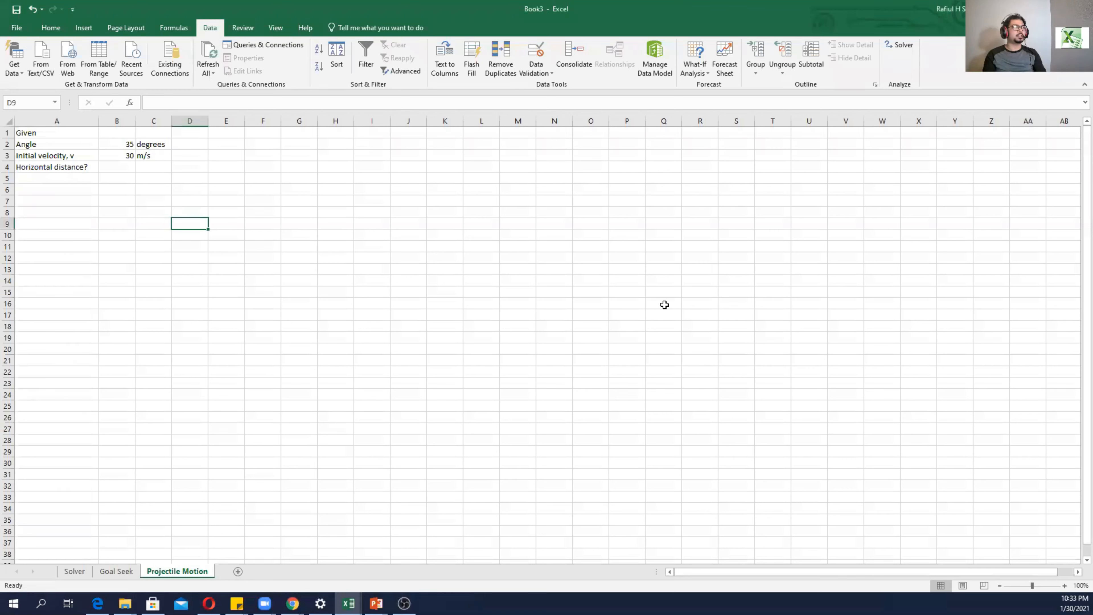
pyautogui.click(45, 188)
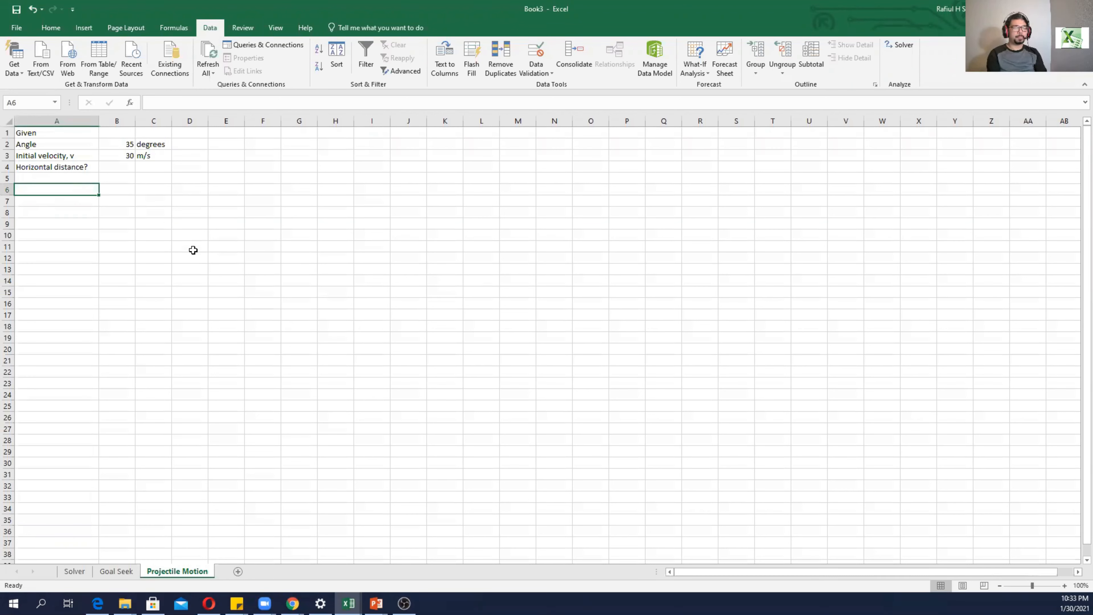
pyautogui.write('g')
pyautogui.press('Tab')
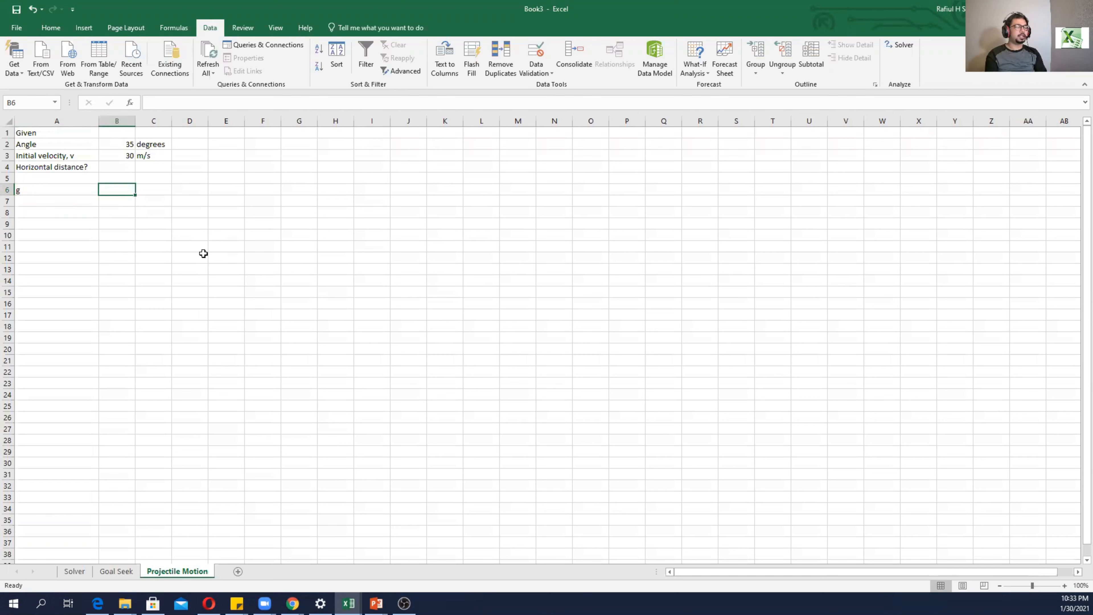
pyautogui.write('-9.81')
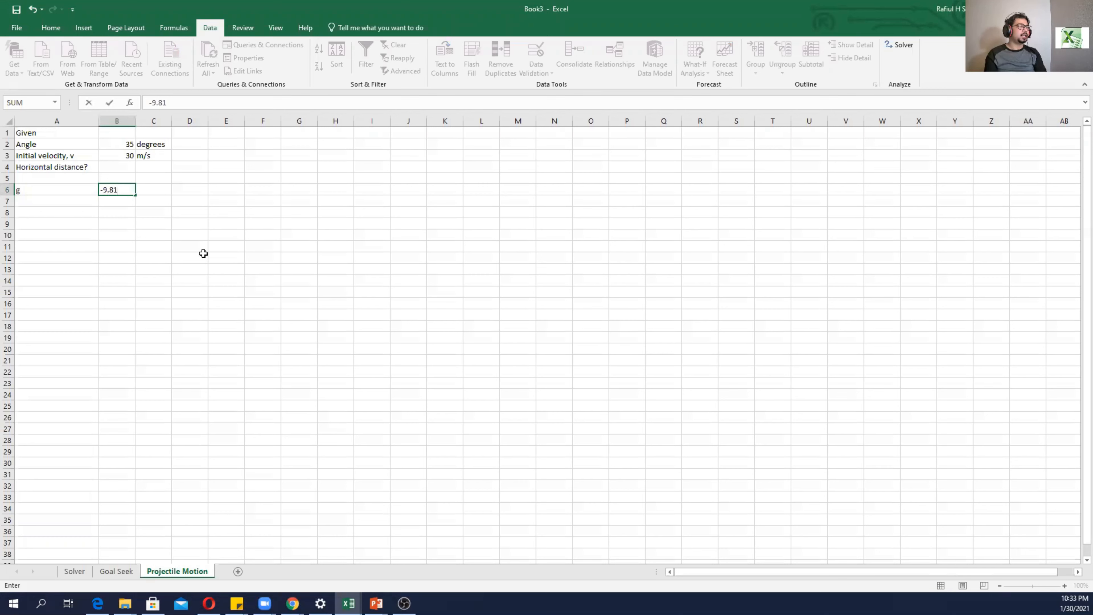
pyautogui.press('Tab')
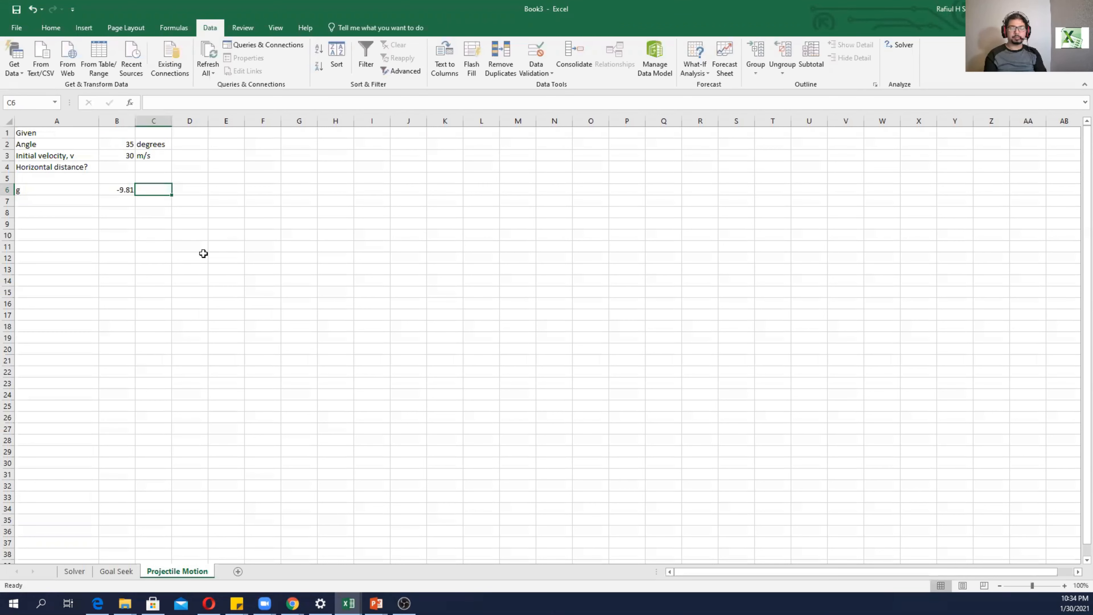
pyautogui.write('m/s^2')
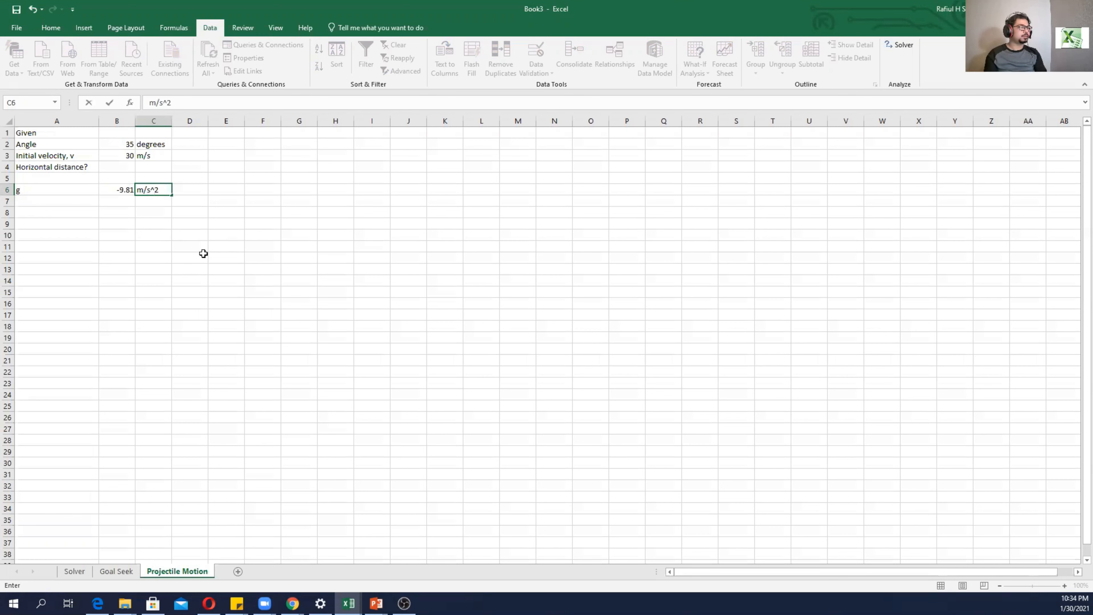
pyautogui.click(203, 254)
# Step: Label the velocity components Vx in A7 and Vy in A8
pyautogui.click(86, 207)
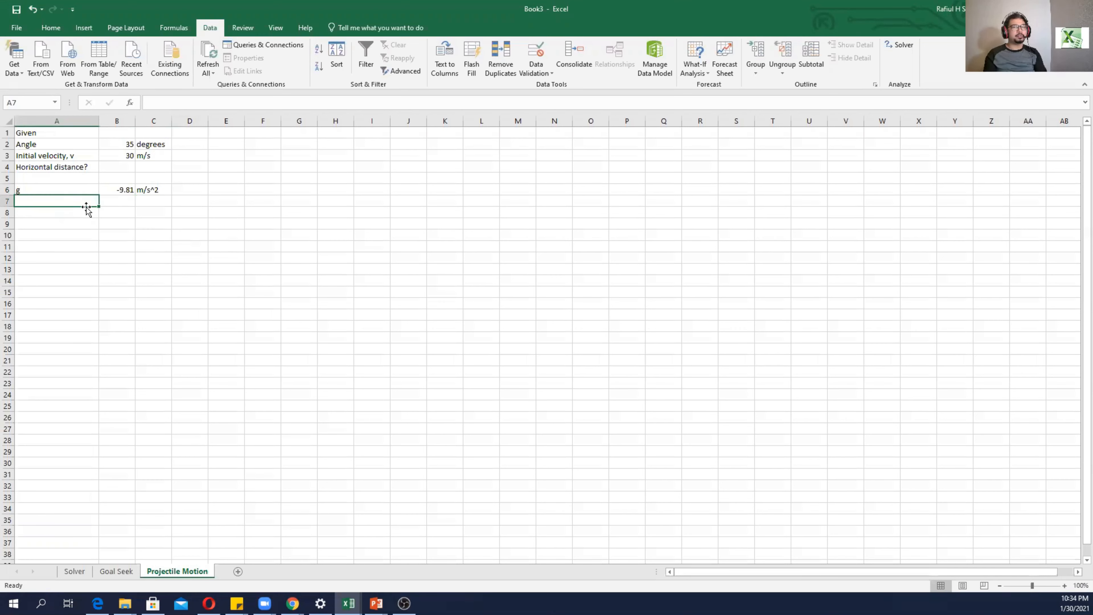
pyautogui.write('Vx')
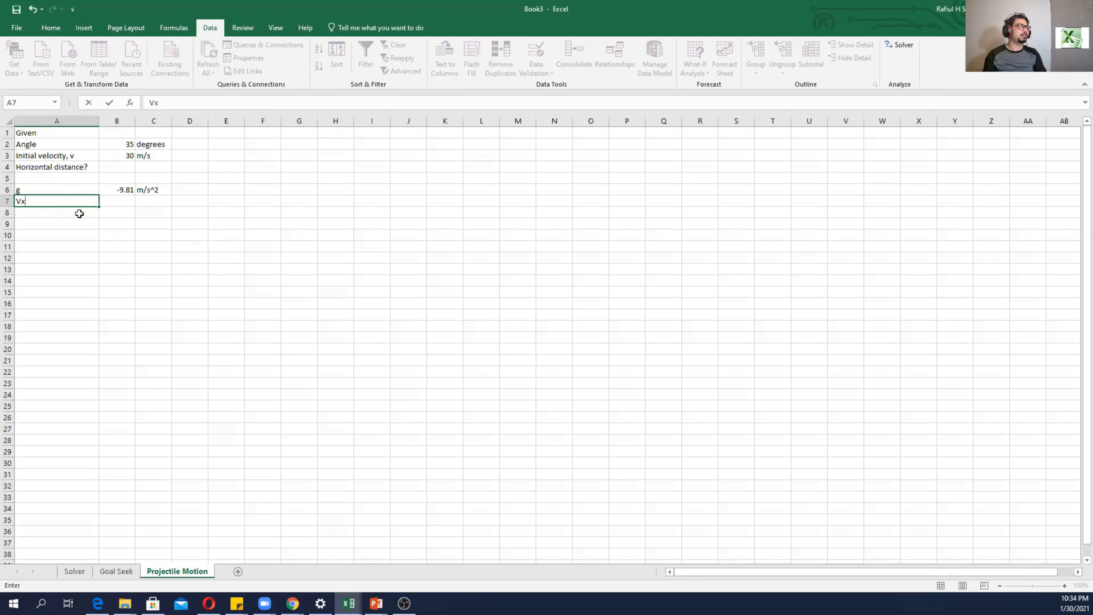
pyautogui.press('Return')
pyautogui.write('Vy')
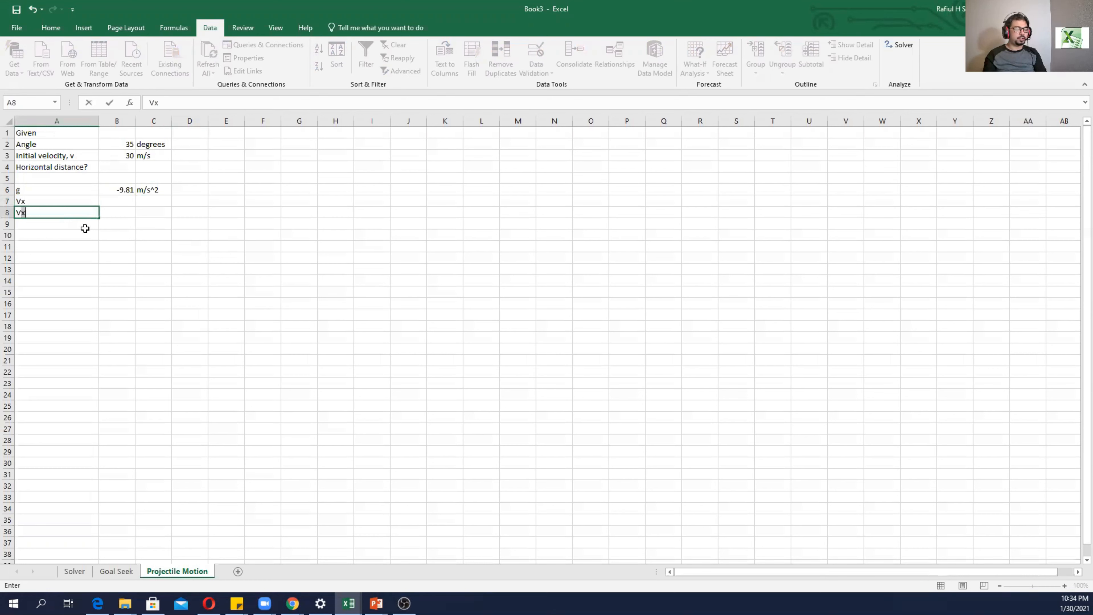
# Step: Calculate the horizontal velocity component in B7 with the formula =B3*COS(RADIANS(B2))
pyautogui.click(125, 202)
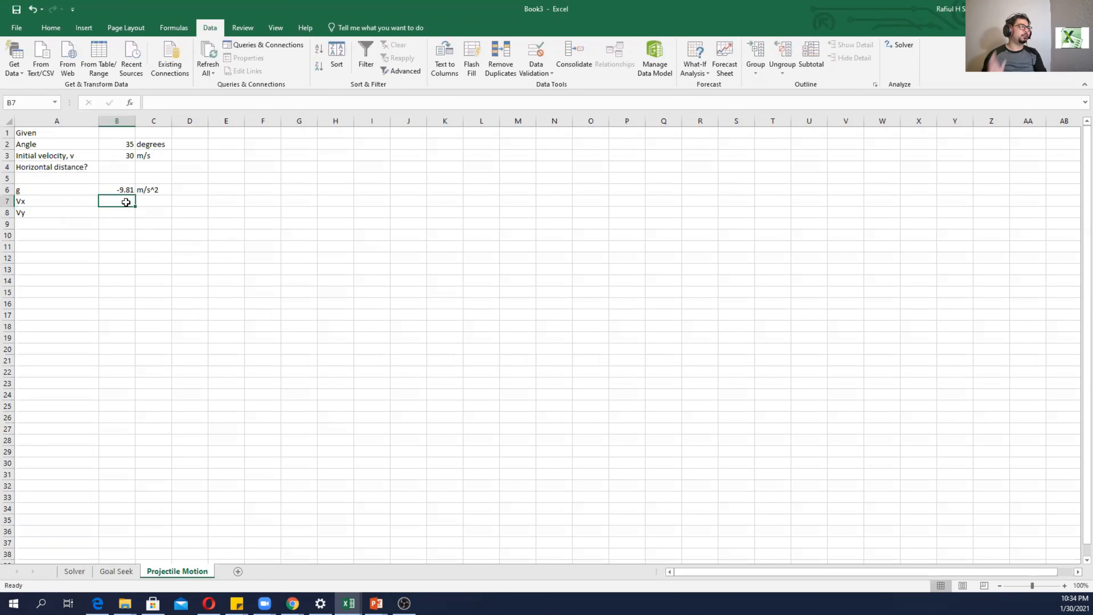
pyautogui.click(58, 202)
pyautogui.click(114, 202)
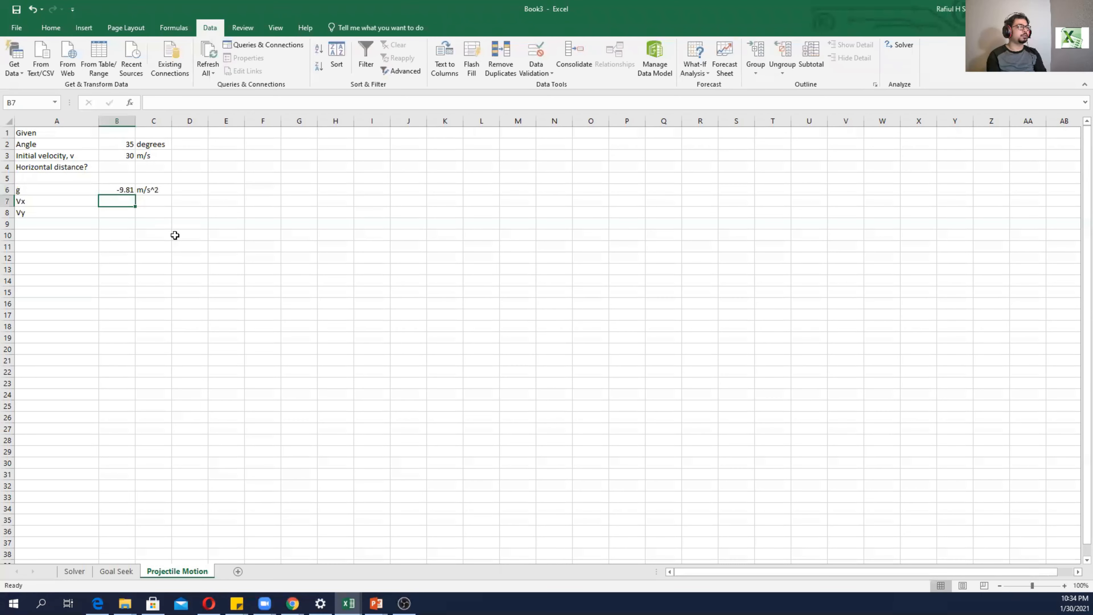
pyautogui.write('=')
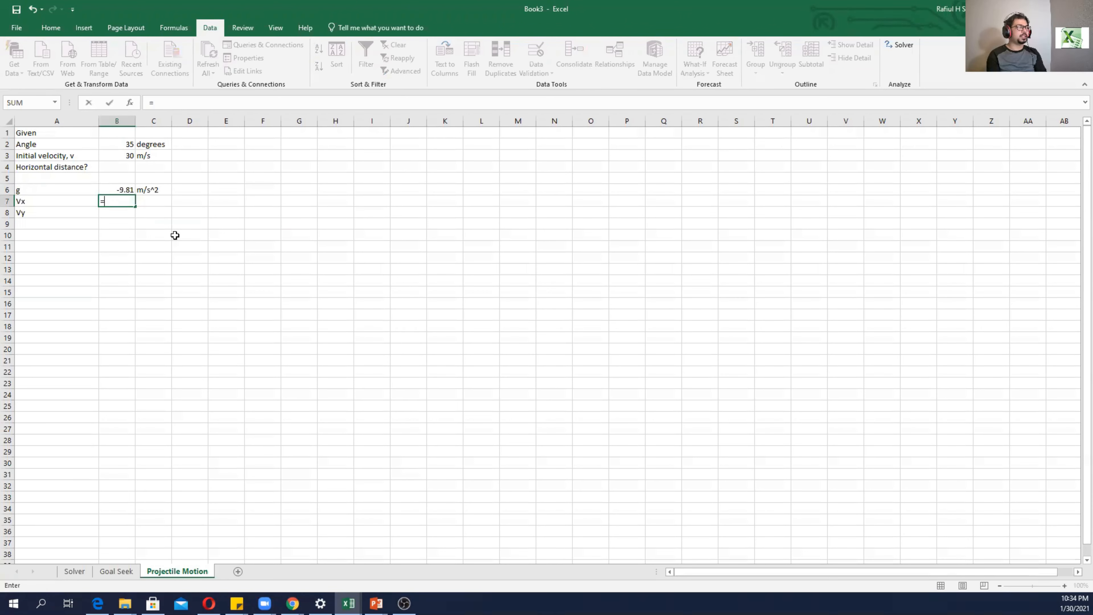
pyautogui.click(119, 156)
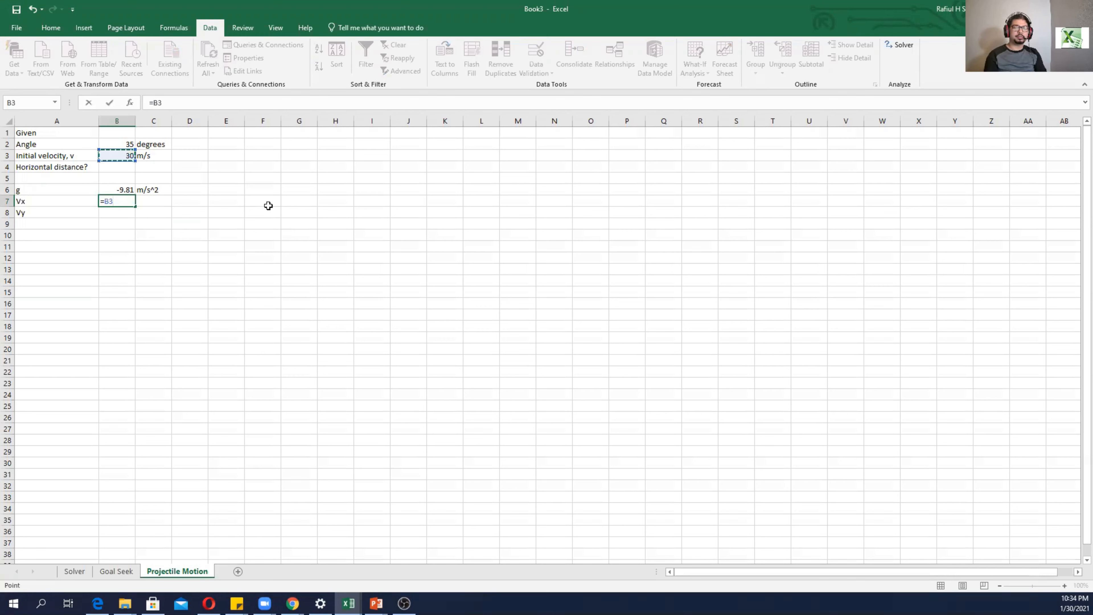
pyautogui.write('*')
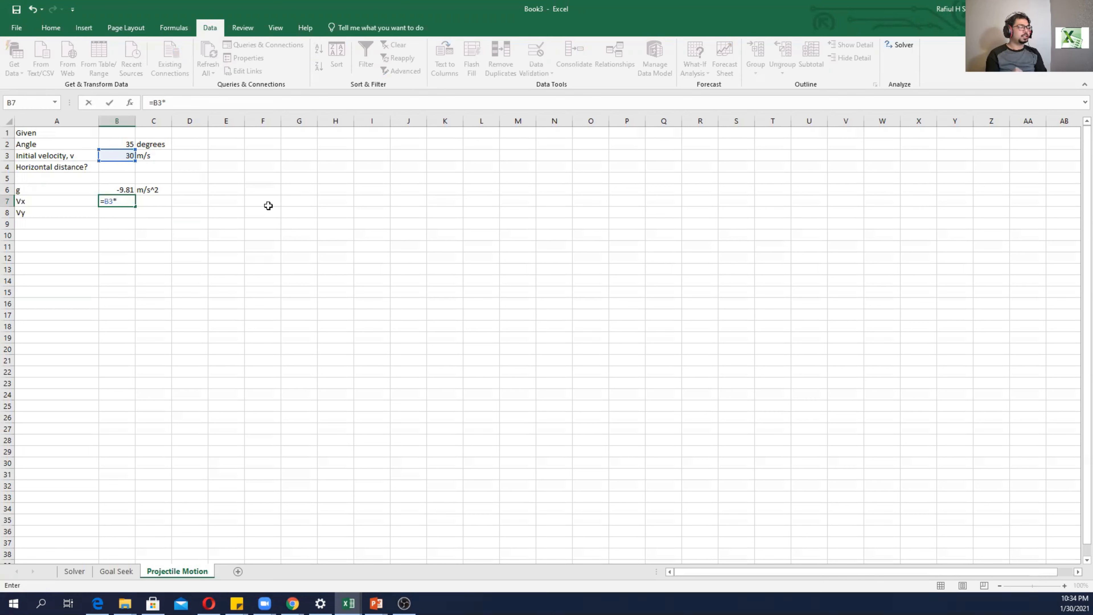
pyautogui.write('-cos')
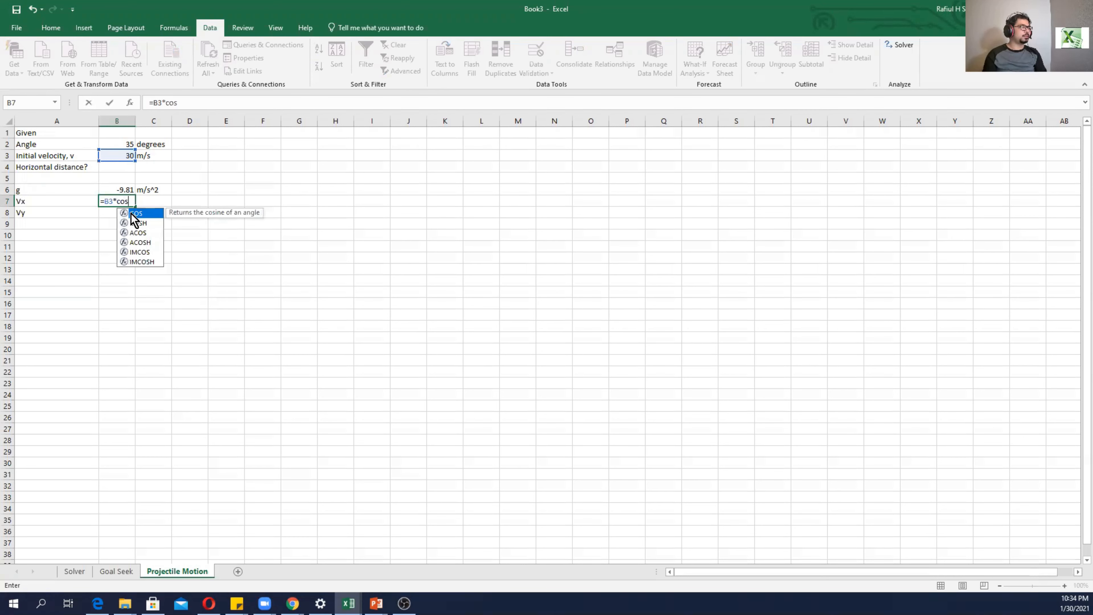
pyautogui.doubleClick(139, 212)
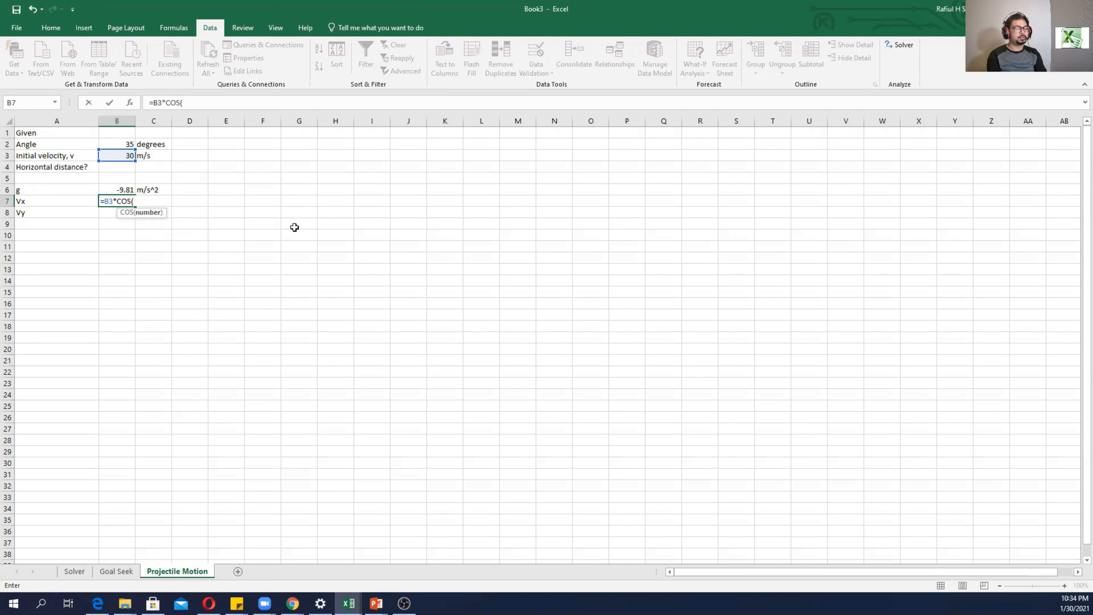
pyautogui.write('rad')
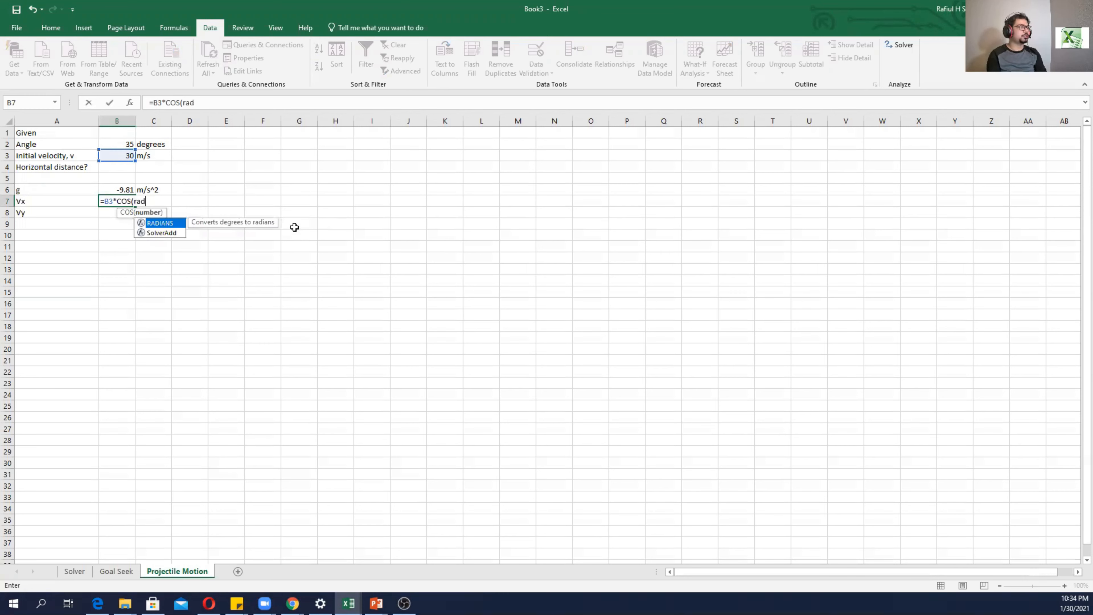
pyautogui.doubleClick(165, 225)
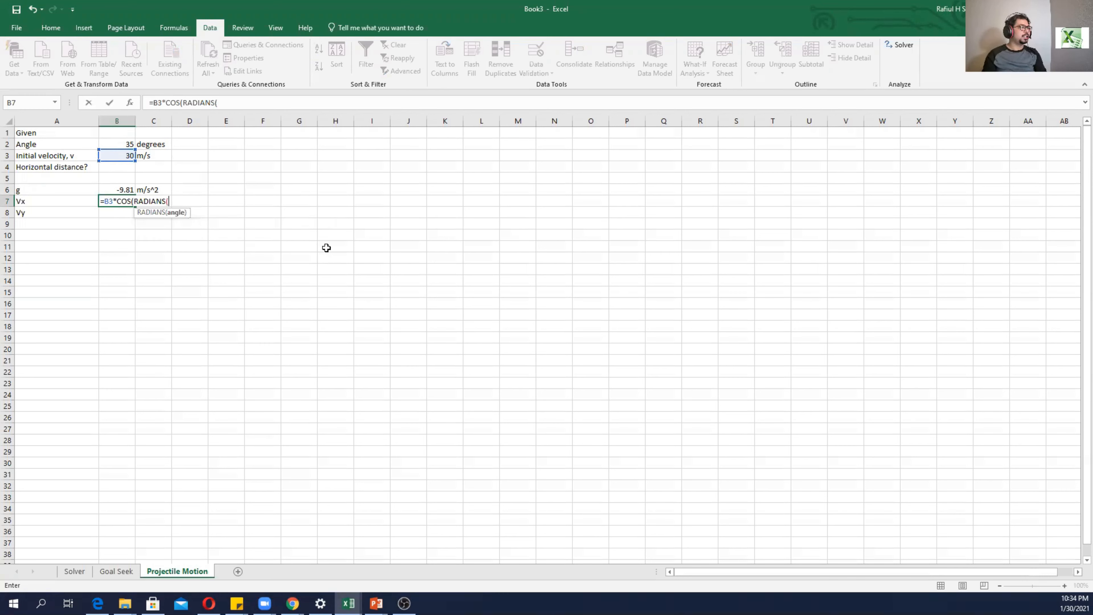
pyautogui.click(122, 143)
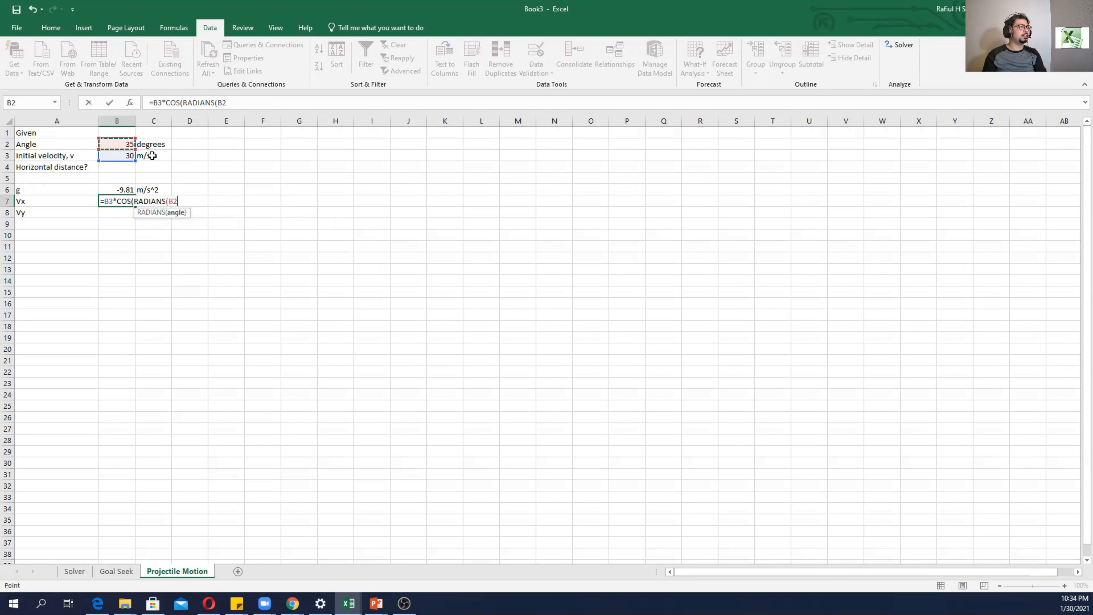
pyautogui.write(')')
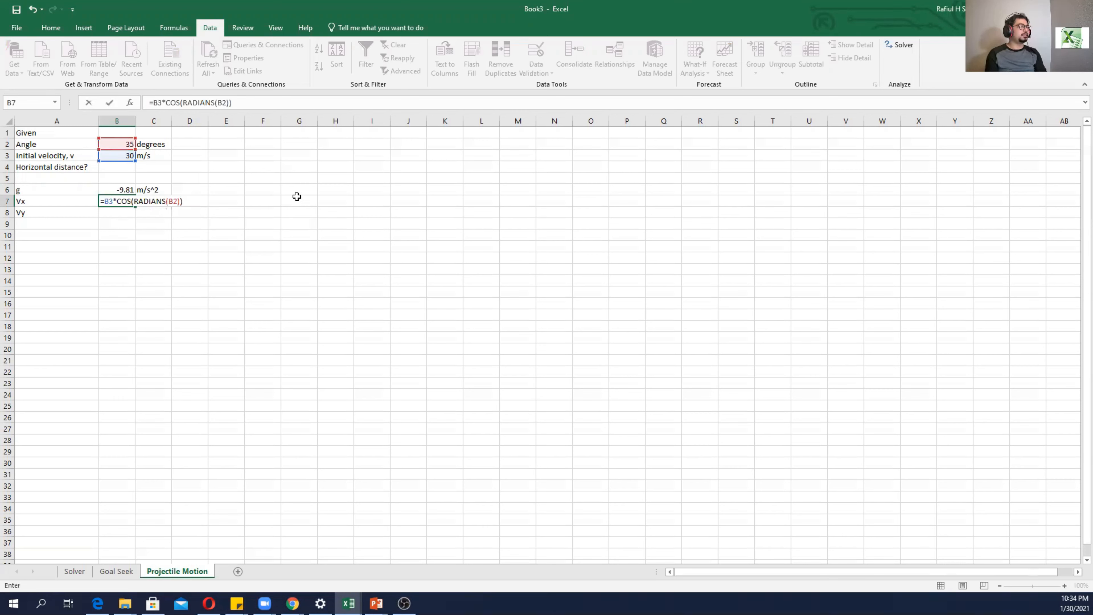
pyautogui.press('Return')
pyautogui.click(121, 200)
# Step: Calculate the vertical velocity component in B8 with the formula =B3*SIN(RADIANS(B2))
pyautogui.click(124, 214)
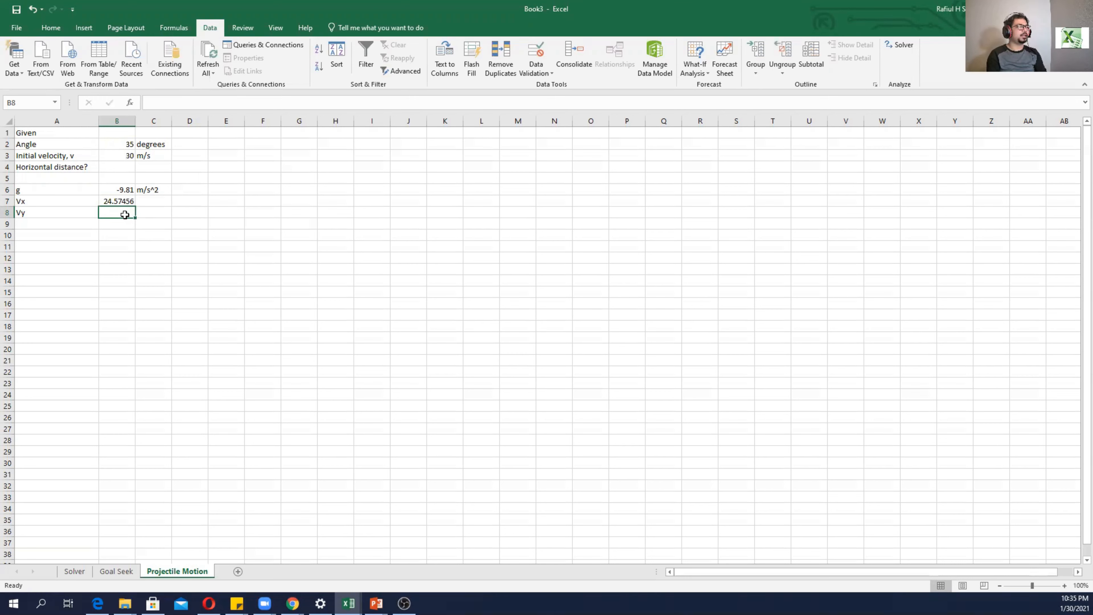
pyautogui.write('=')
pyautogui.click(120, 154)
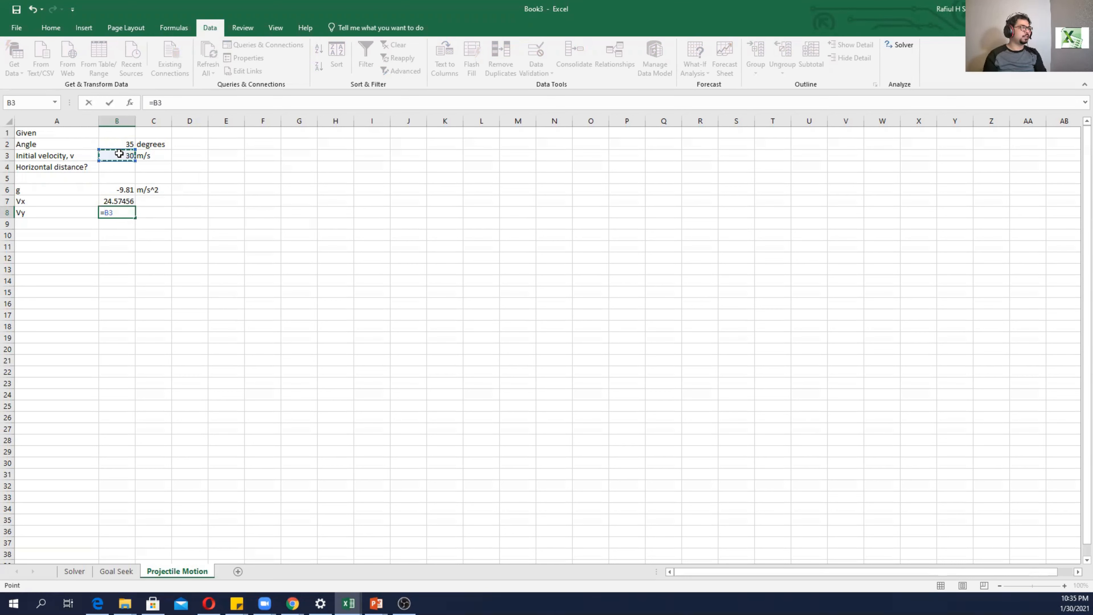
pyautogui.write('*sin')
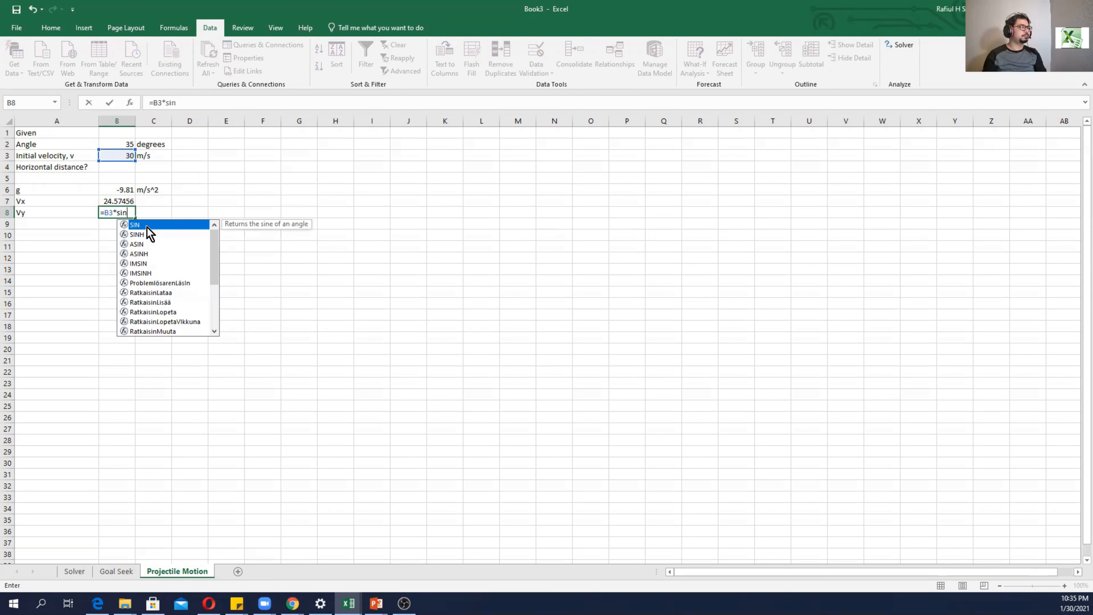
pyautogui.press('Tab')
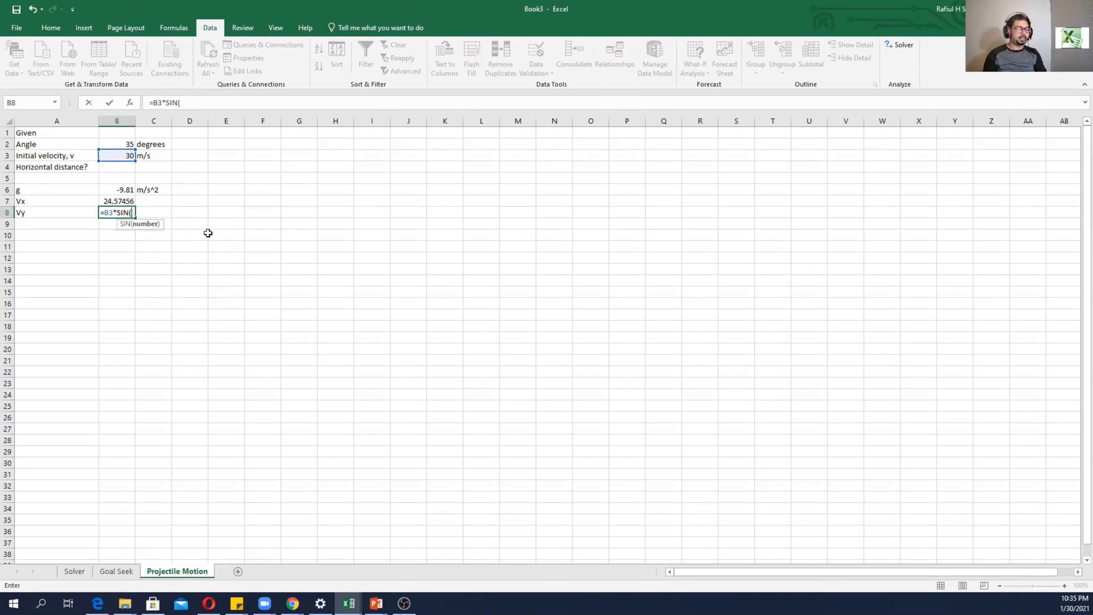
pyautogui.write('rad')
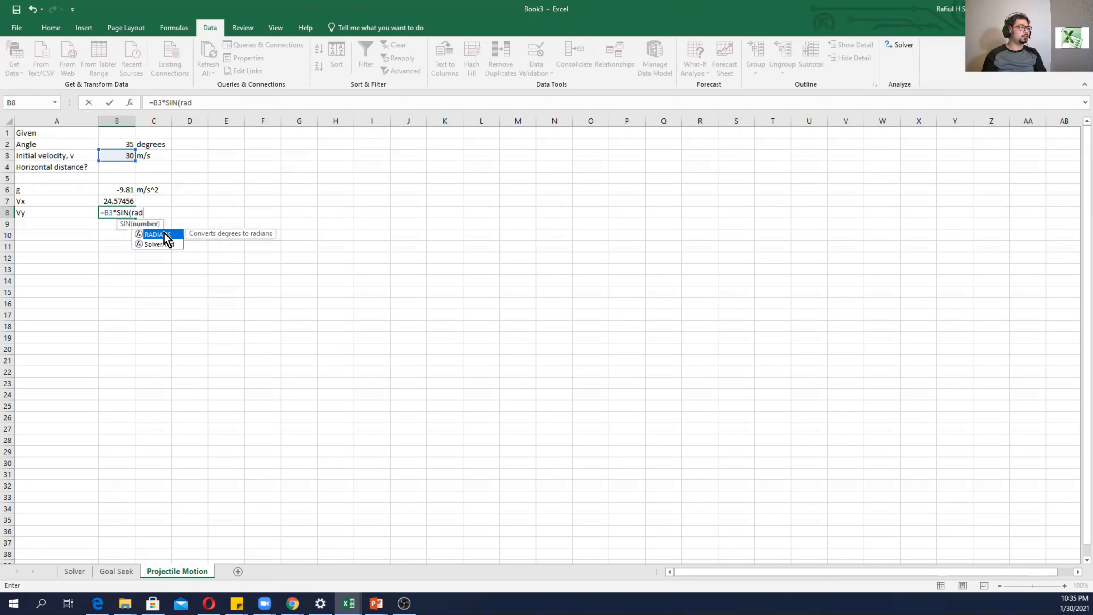
pyautogui.press('Tab')
pyautogui.click(124, 144)
pyautogui.write('))')
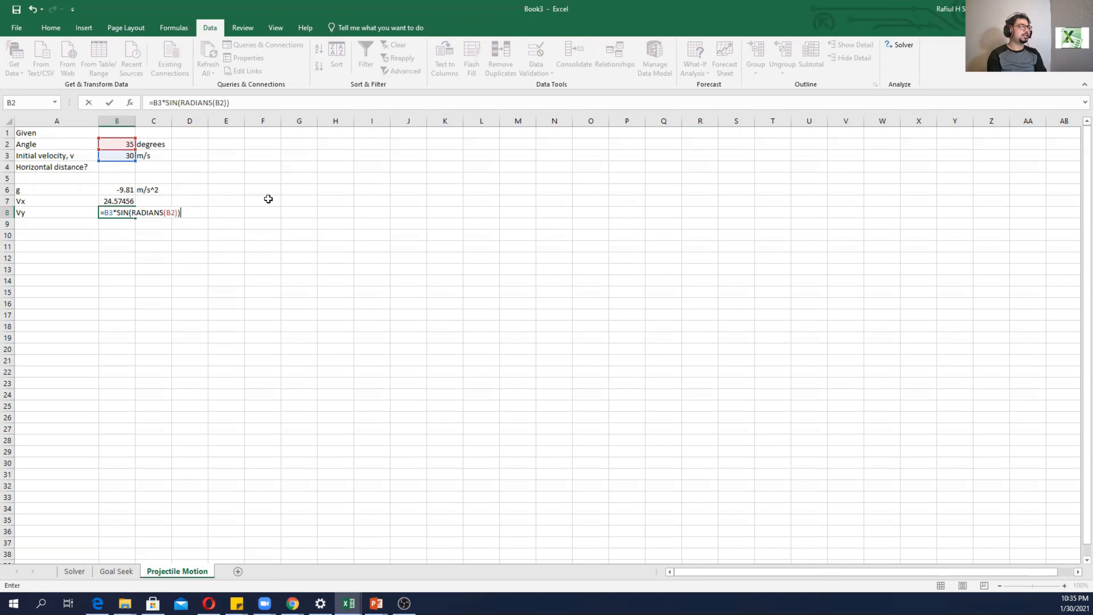
pyautogui.press('Return')
pyautogui.click(112, 211)
# Step: Enter the header time in A10 and fill A11:A21 with the series from -5 to 5 in steps of 1
pyautogui.click(74, 236)
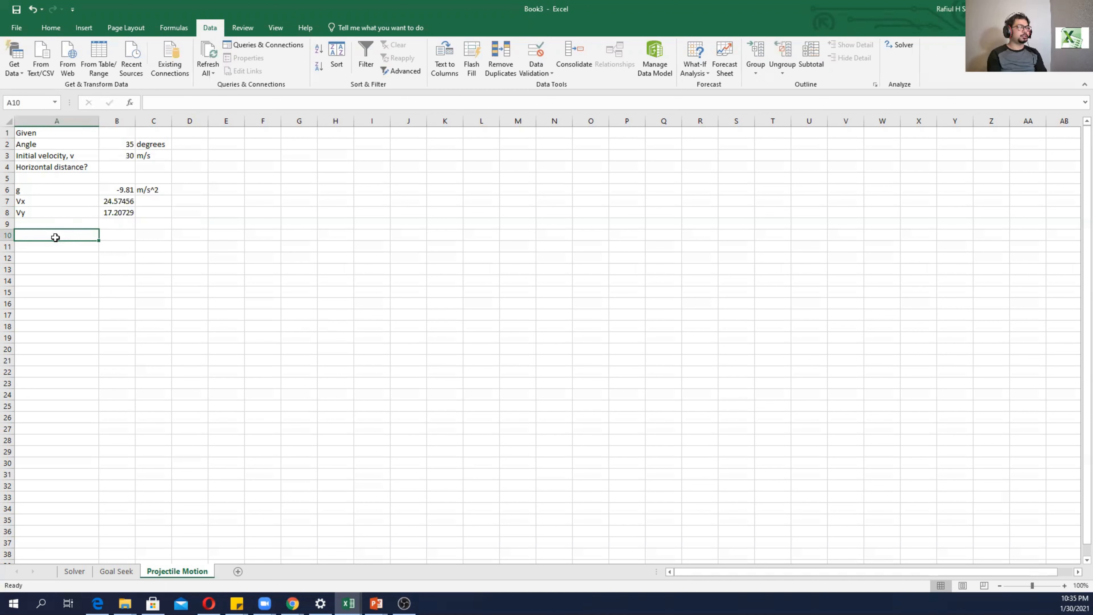
pyautogui.write('time')
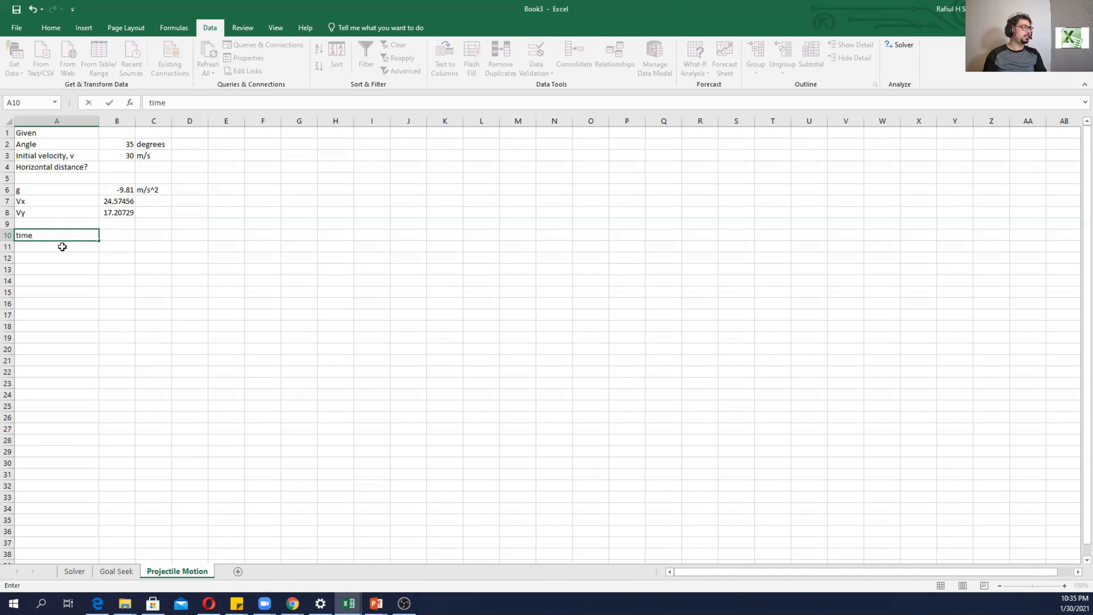
pyautogui.press('Return')
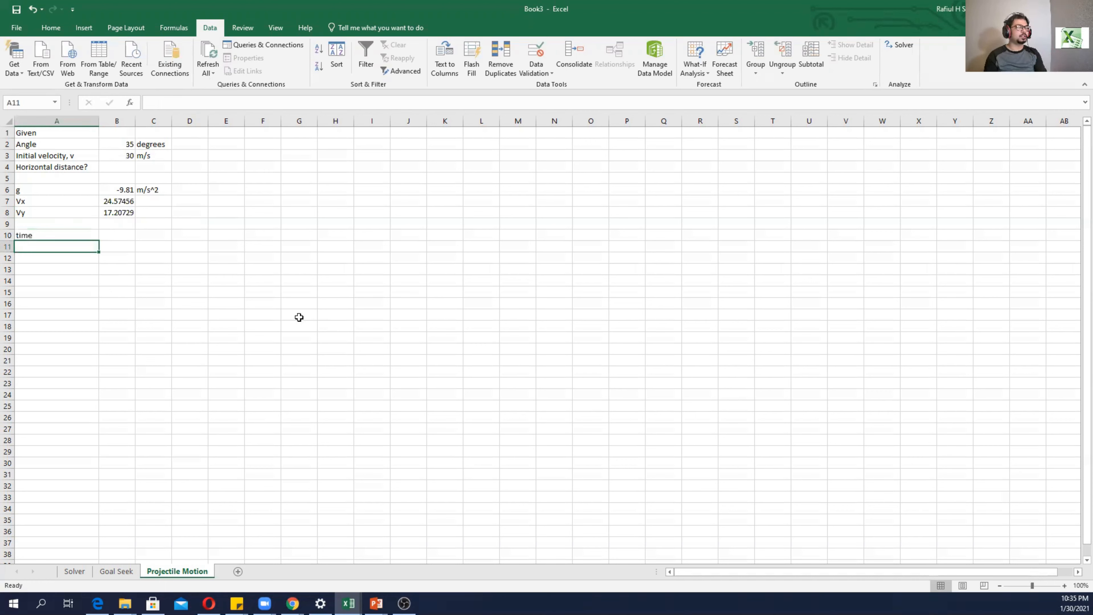
pyautogui.write('-5')
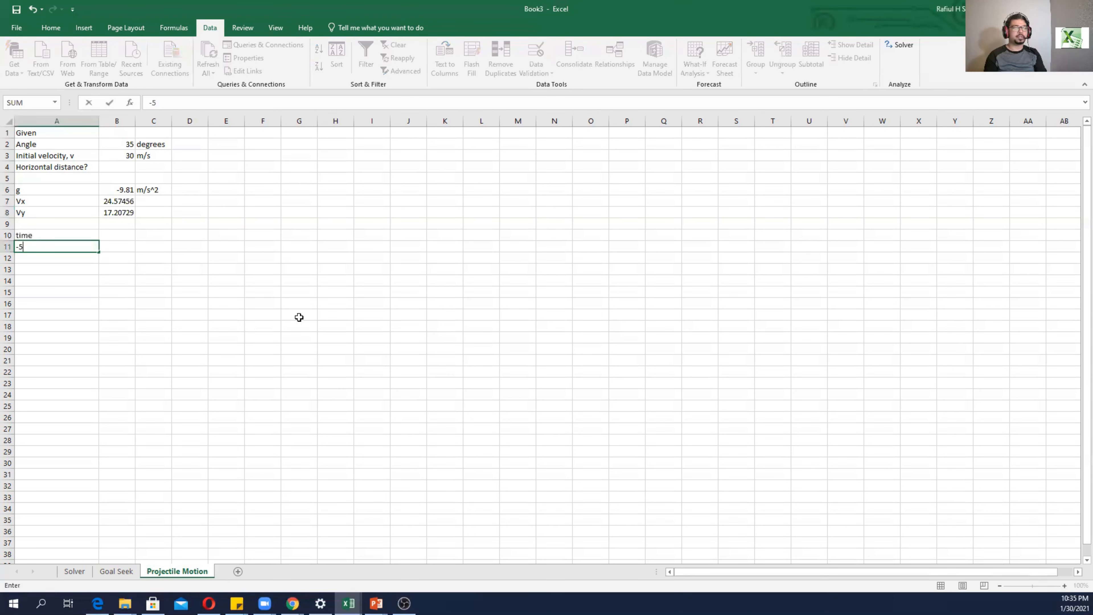
pyautogui.click(299, 317)
pyautogui.click(97, 259)
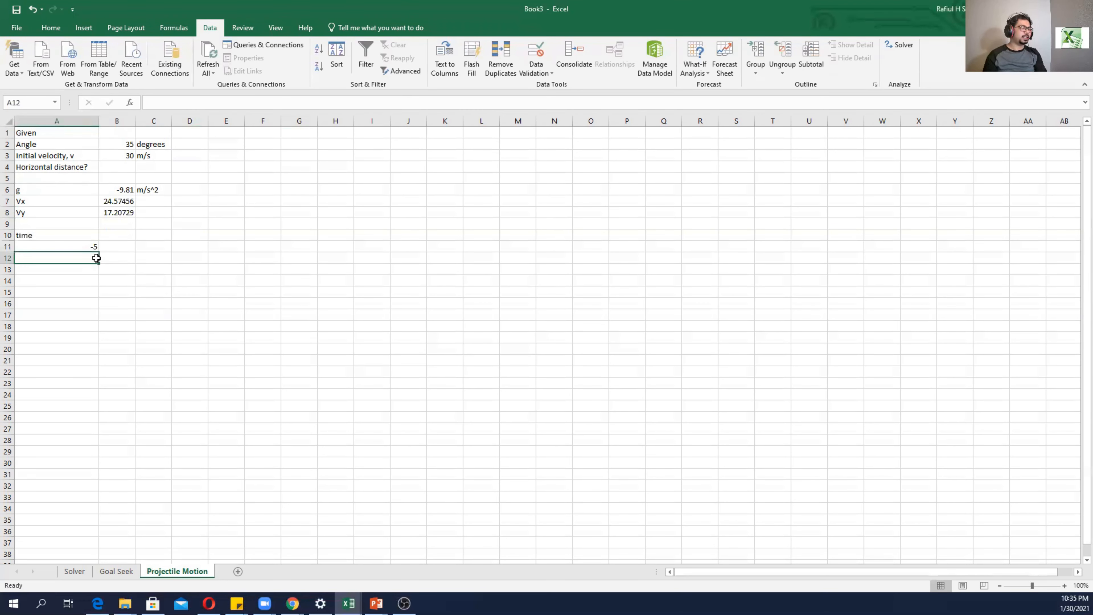
pyautogui.write('-4')
pyautogui.click(91, 290)
pyautogui.click(86, 246)
pyautogui.moveTo(86, 247); pyautogui.dragTo(93, 256)
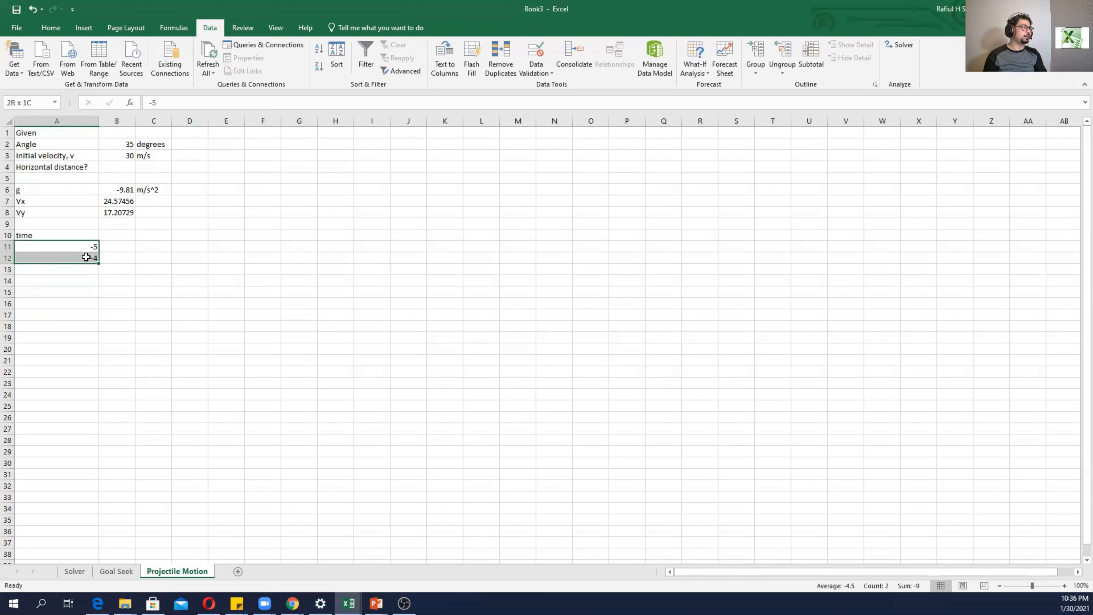
pyautogui.moveTo(99, 263); pyautogui.dragTo(92, 364)
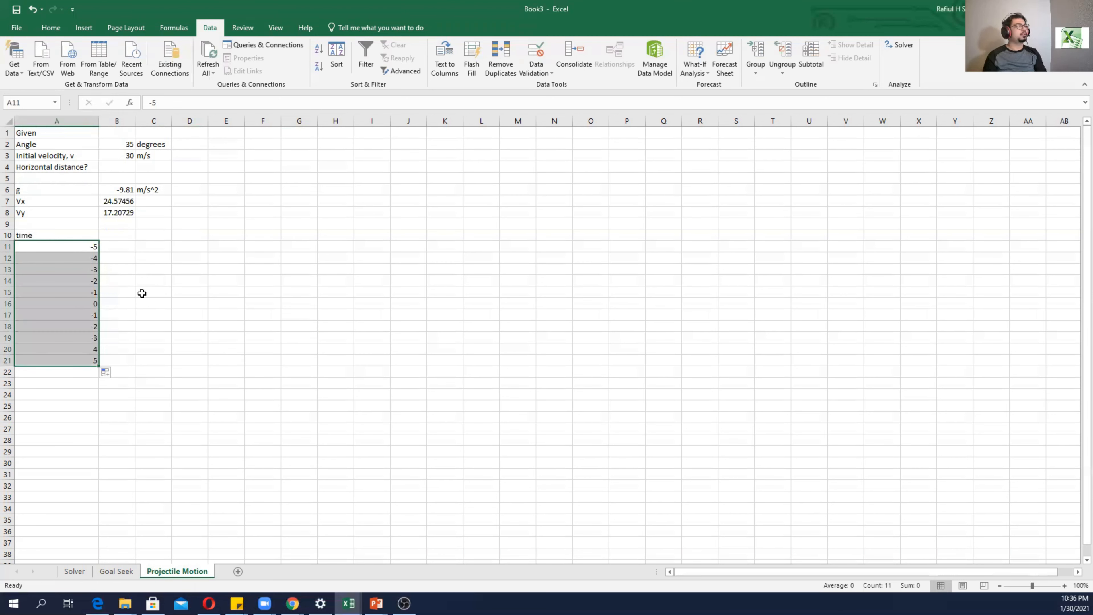
# Step: Enter the header y in B10 beside the time column
pyautogui.click(116, 235)
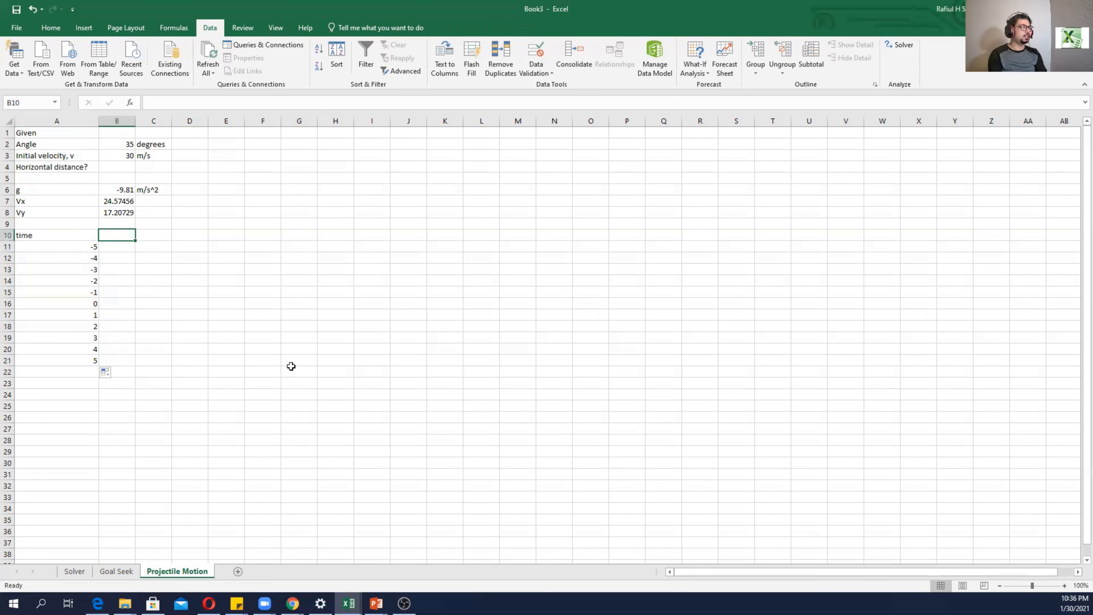
pyautogui.write('y')
pyautogui.press('Return')
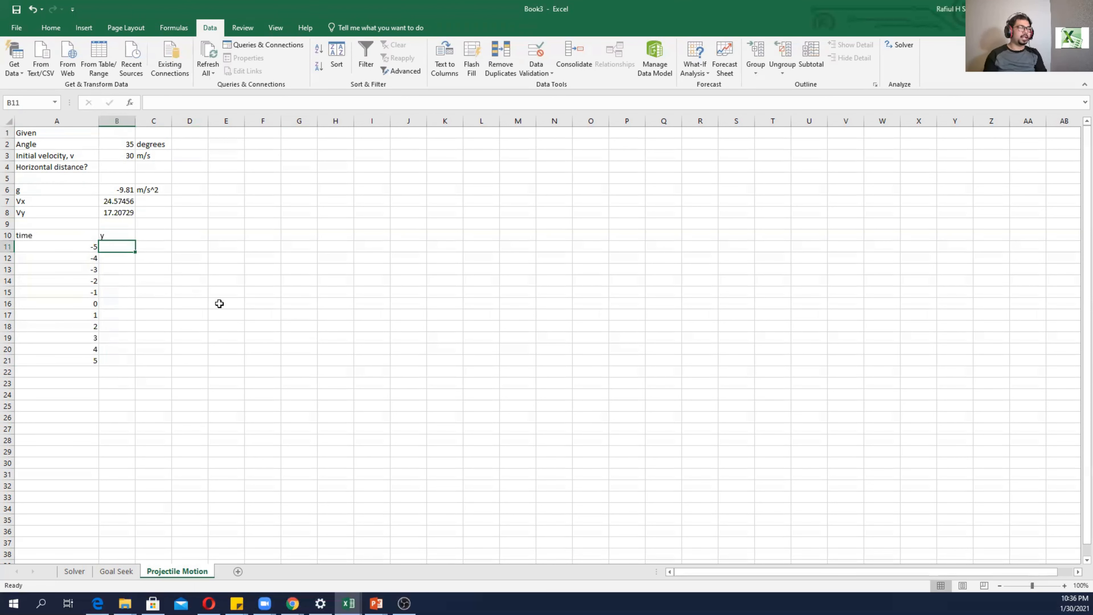
# Step: Calculate the projectile's height for the first time value in B11 with the formula =$B$8*A11+0.5*$B$6*A11^2
pyautogui.hotkey('alt', 'Tab')
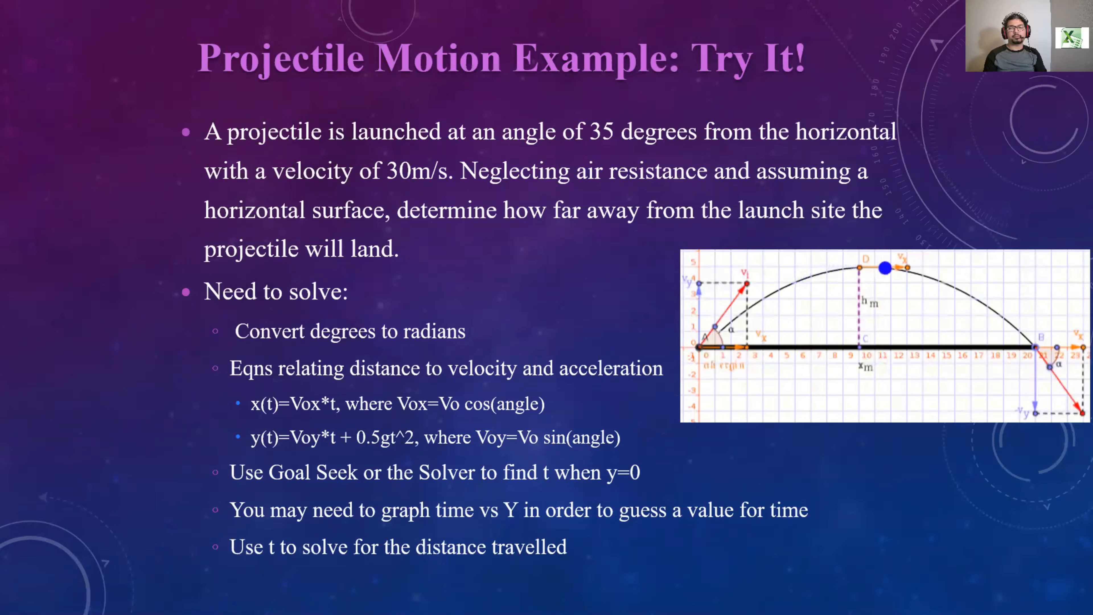
pyautogui.hotkey('alt', 'Tab')
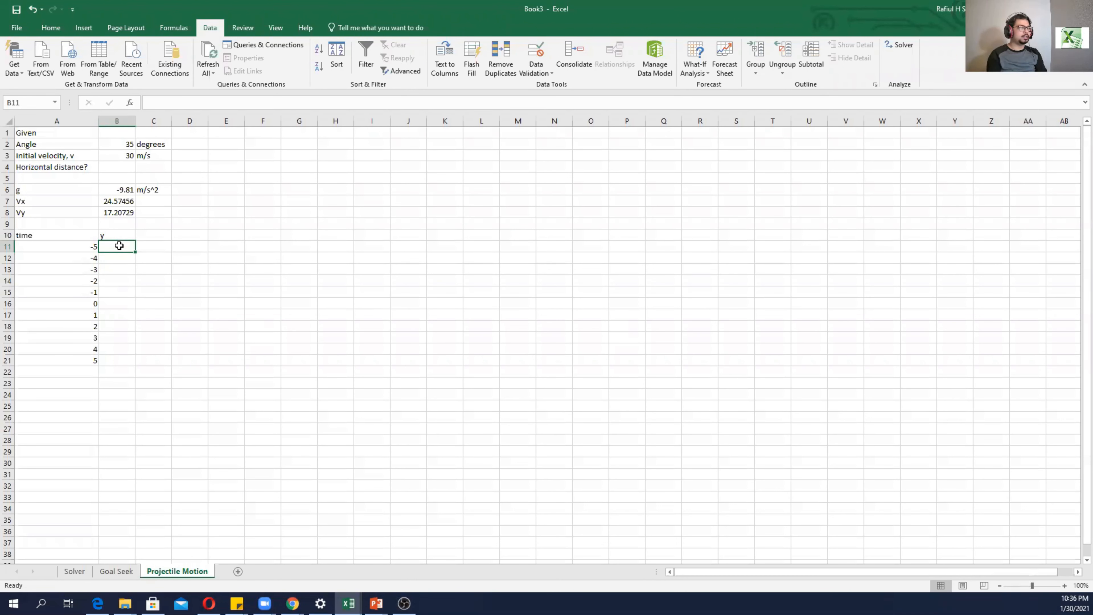
pyautogui.write('=')
pyautogui.click(108, 211)
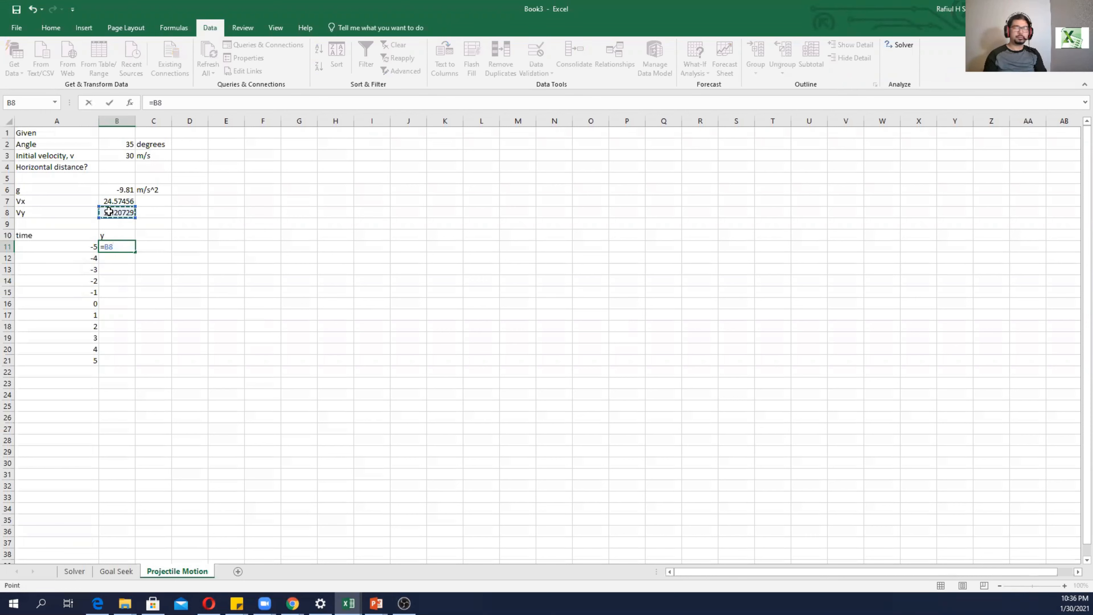
pyautogui.write('*')
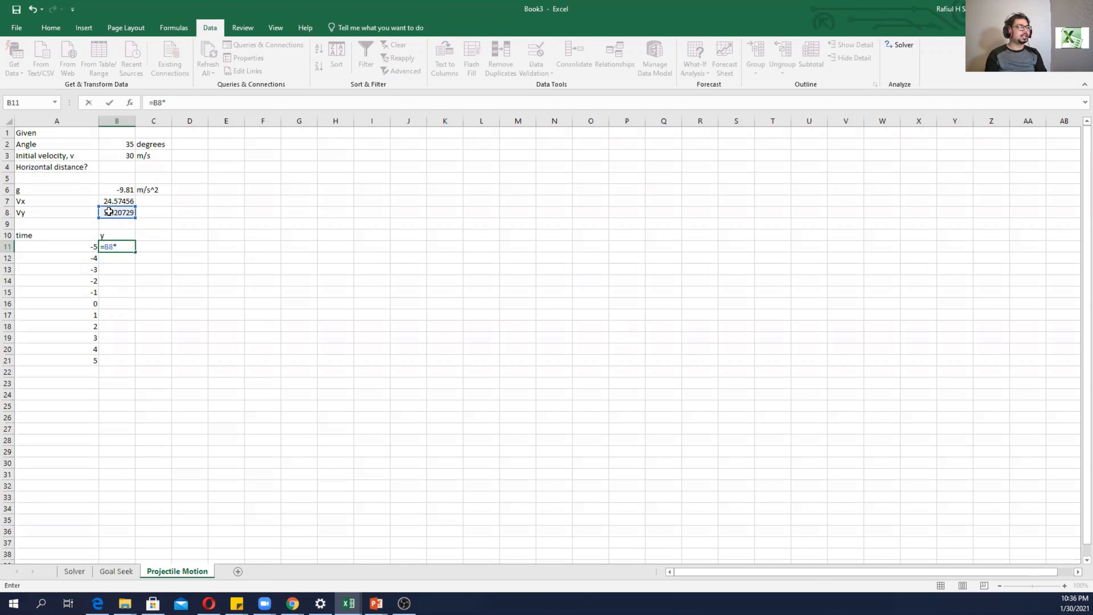
pyautogui.click(82, 246)
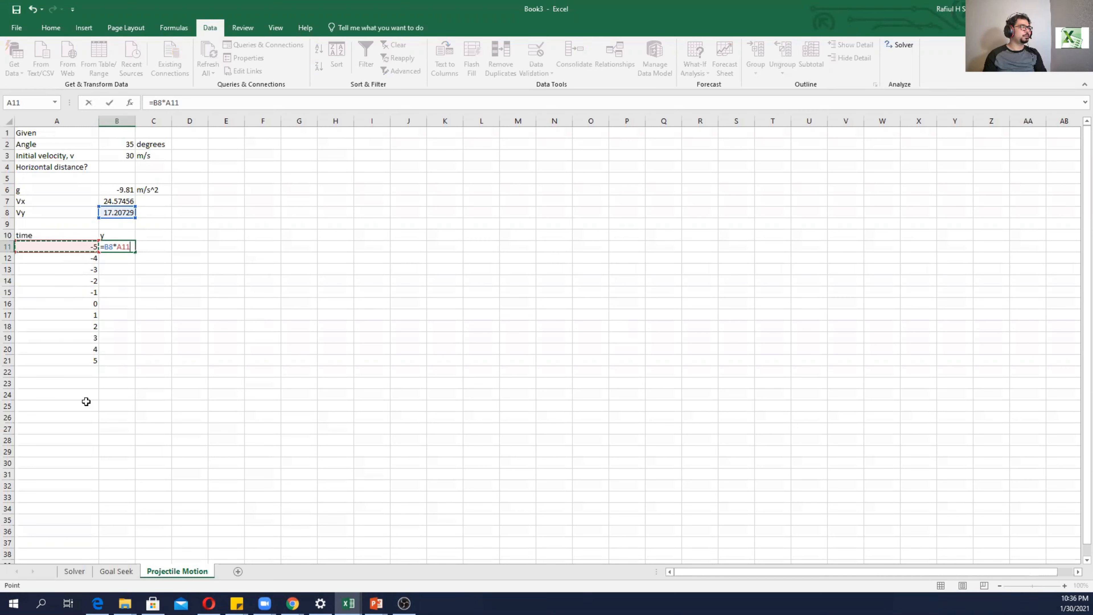
pyautogui.click(108, 247)
pyautogui.press('F4')
pyautogui.click(140, 247)
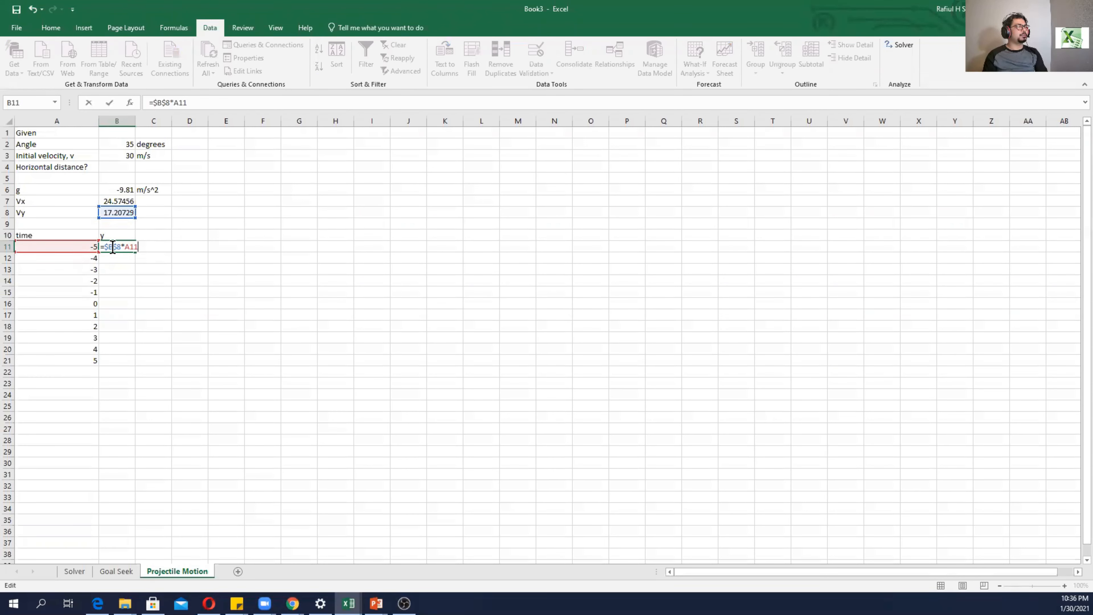
pyautogui.write('+0.5*')
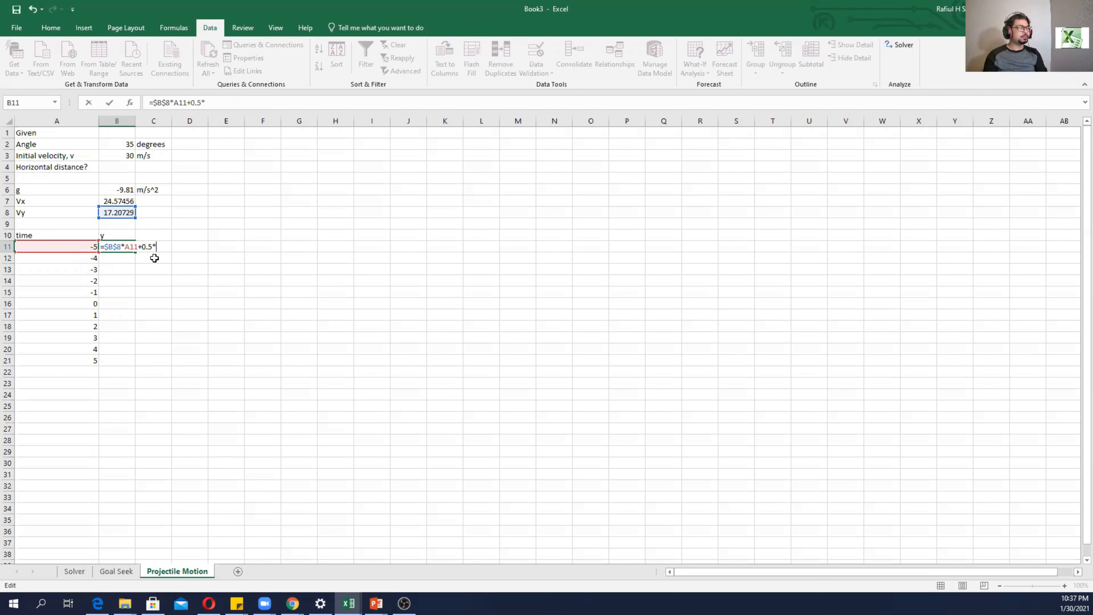
pyautogui.click(115, 189)
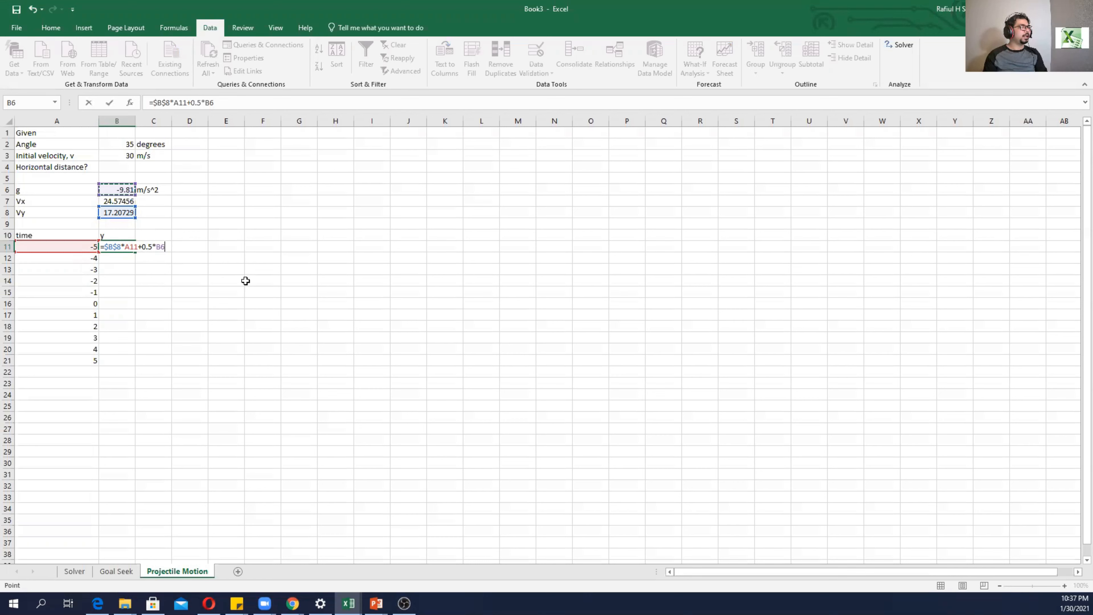
pyautogui.press('F4')
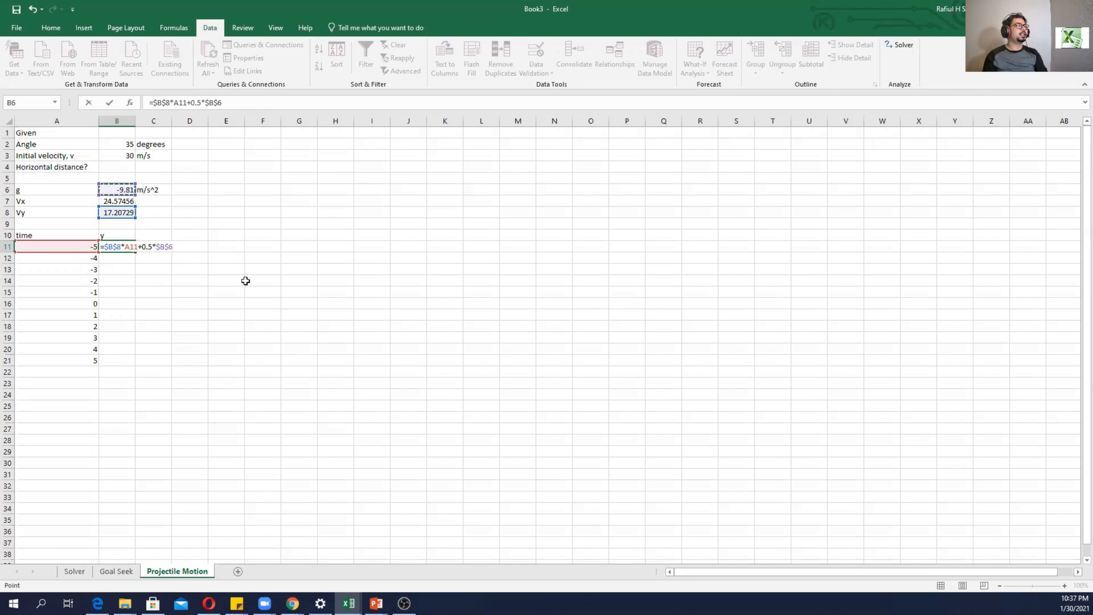
pyautogui.write('*')
pyautogui.click(74, 248)
pyautogui.write('^2')
pyautogui.press('Return')
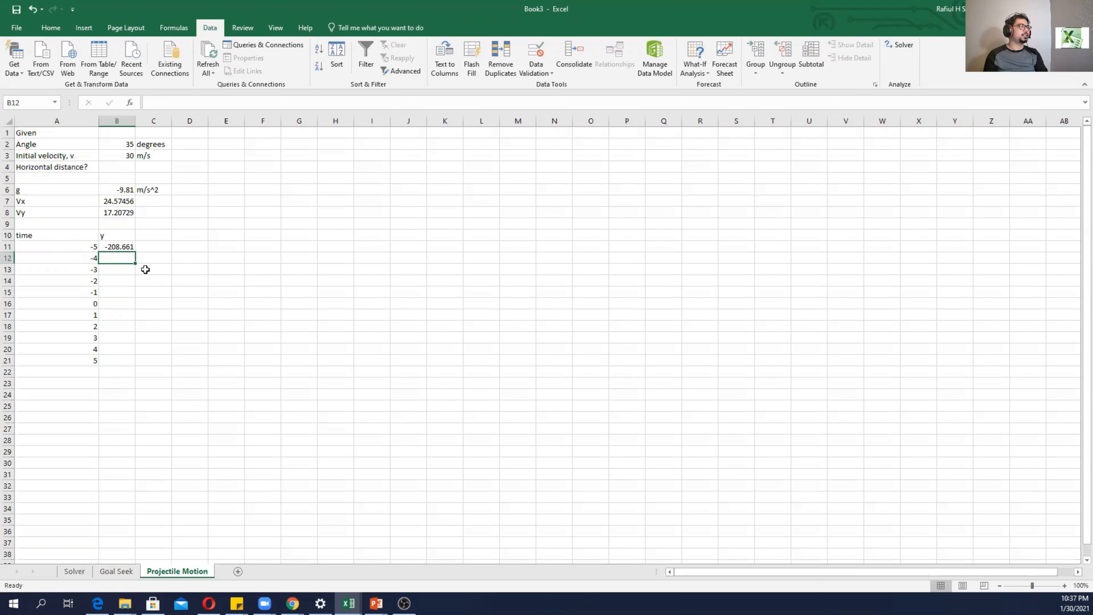
# Step: Fill the height formula from B11 down through B21 alongside the time series
pyautogui.click(111, 245)
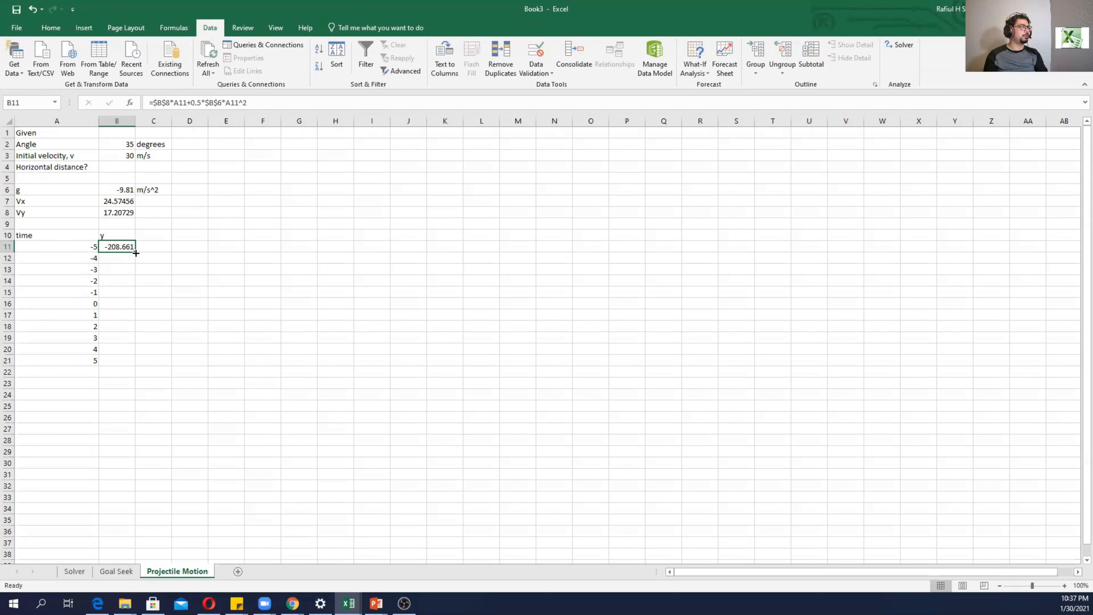
pyautogui.doubleClick(135, 254)
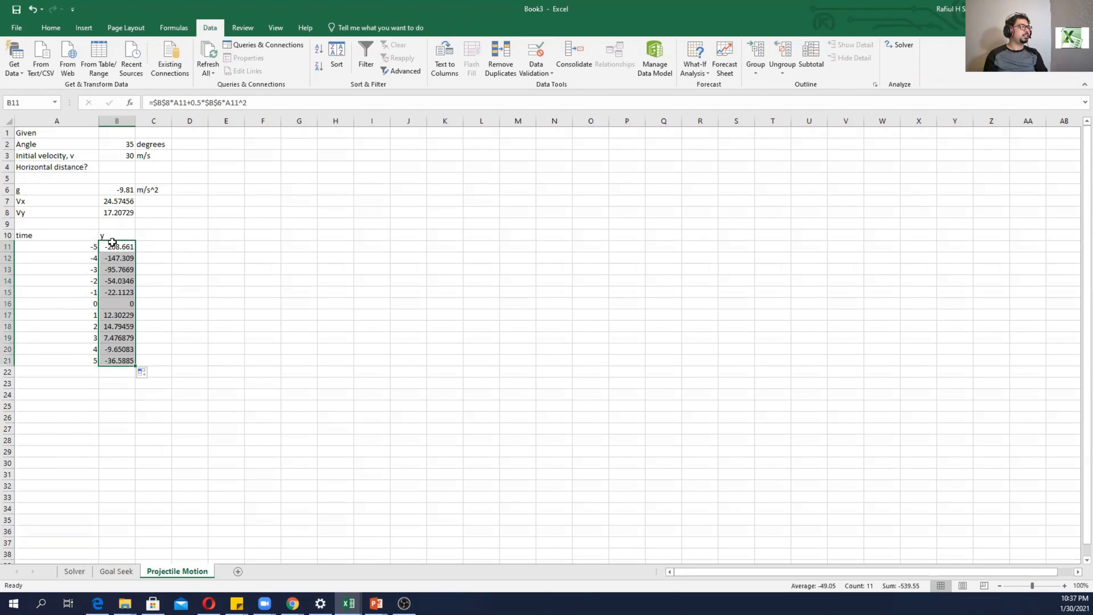
pyautogui.click(215, 336)
# Step: Examine the times and heights in A11:B21 for where y equals zero
pyautogui.moveTo(118, 247); pyautogui.dragTo(116, 360)
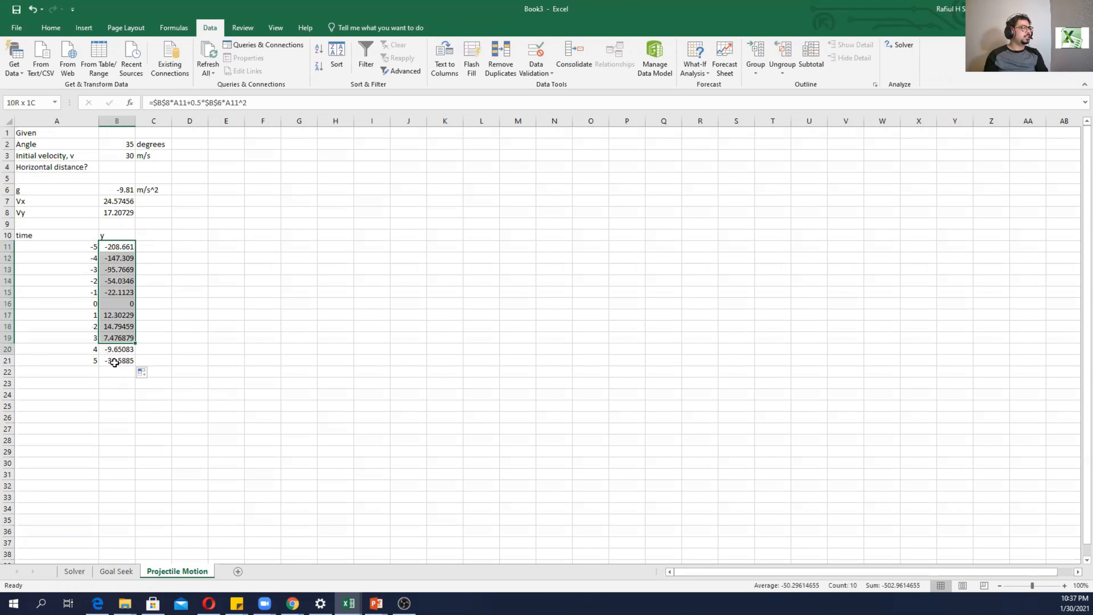
pyautogui.click(188, 357)
pyautogui.moveTo(117, 247); pyautogui.dragTo(116, 361)
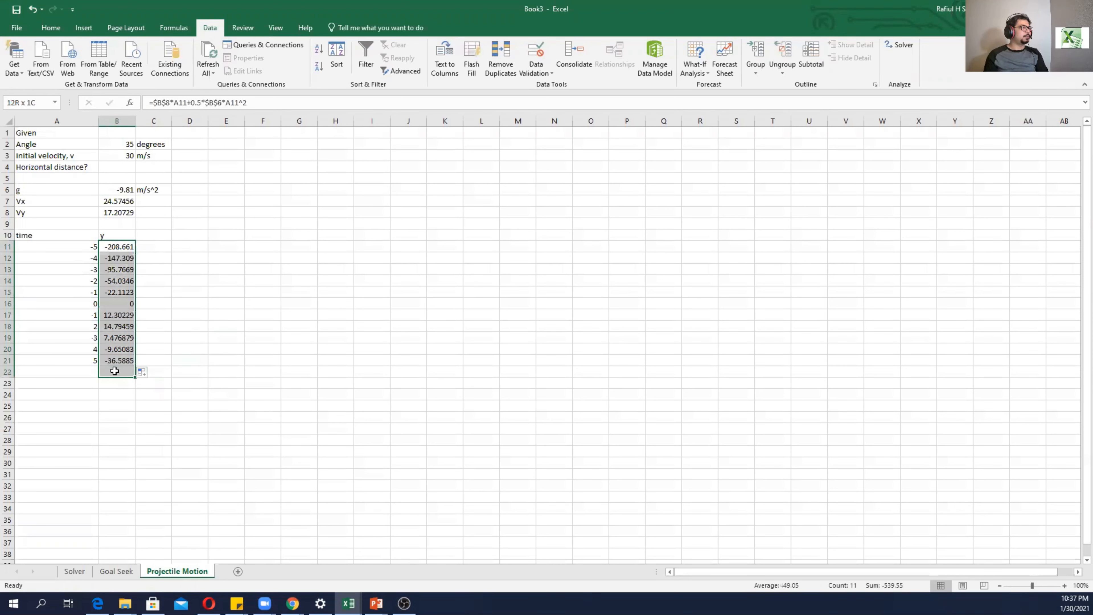
pyautogui.click(190, 338)
pyautogui.moveTo(72, 248); pyautogui.dragTo(117, 360)
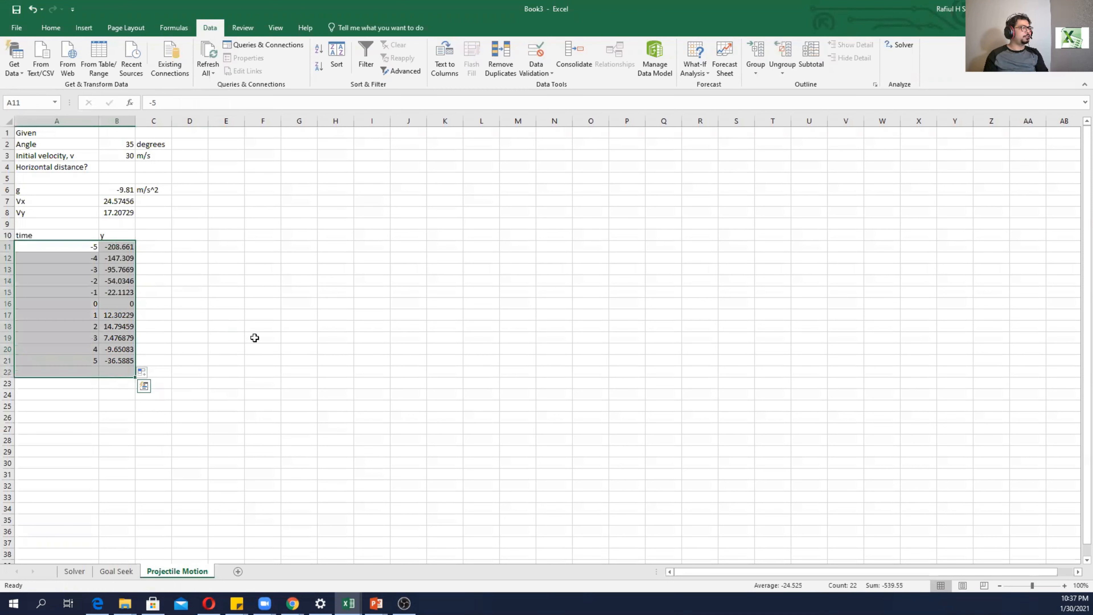
pyautogui.click(254, 337)
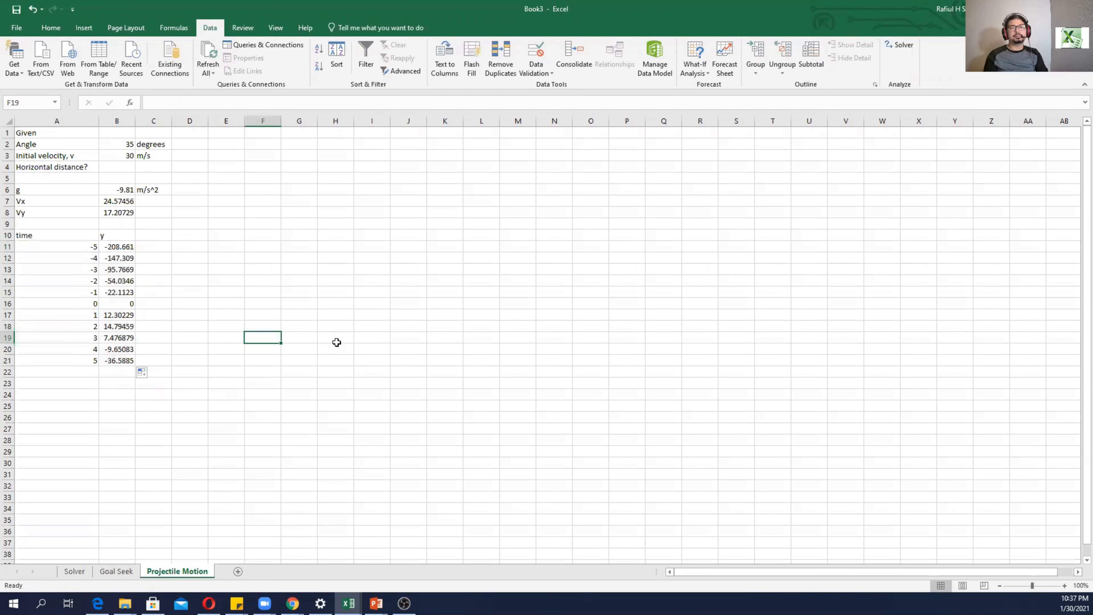
pyautogui.moveTo(117, 251); pyautogui.dragTo(117, 360)
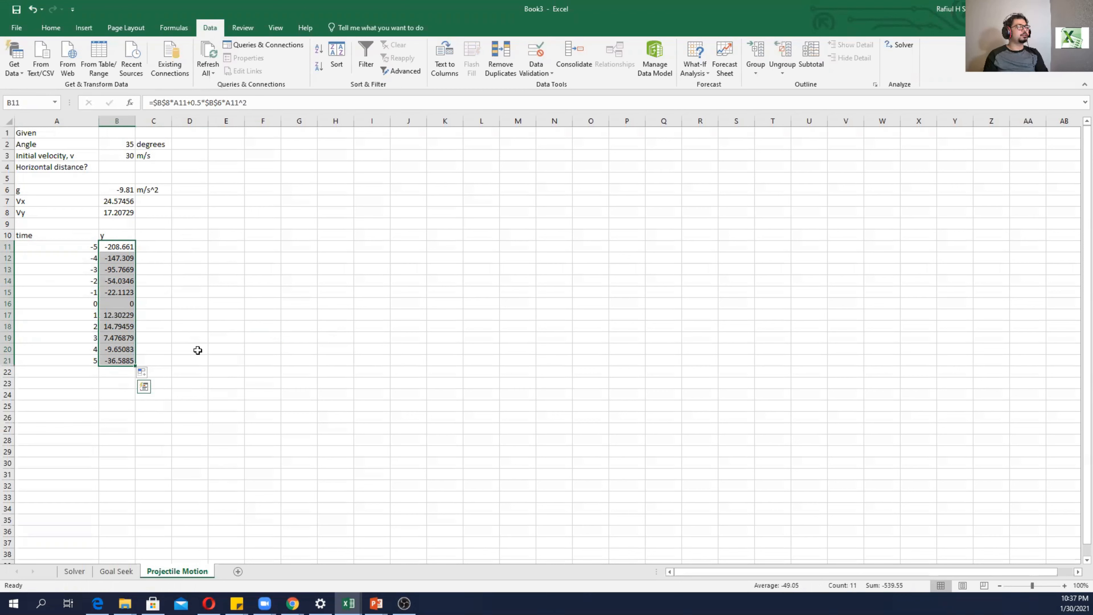
pyautogui.click(107, 234)
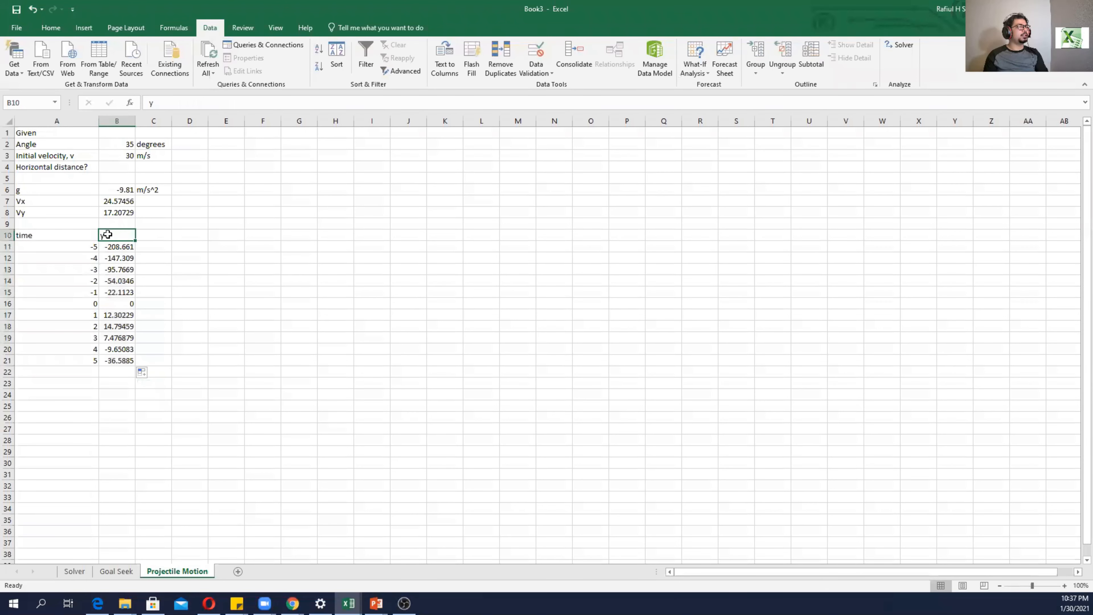
pyautogui.click(88, 306)
pyautogui.click(117, 304)
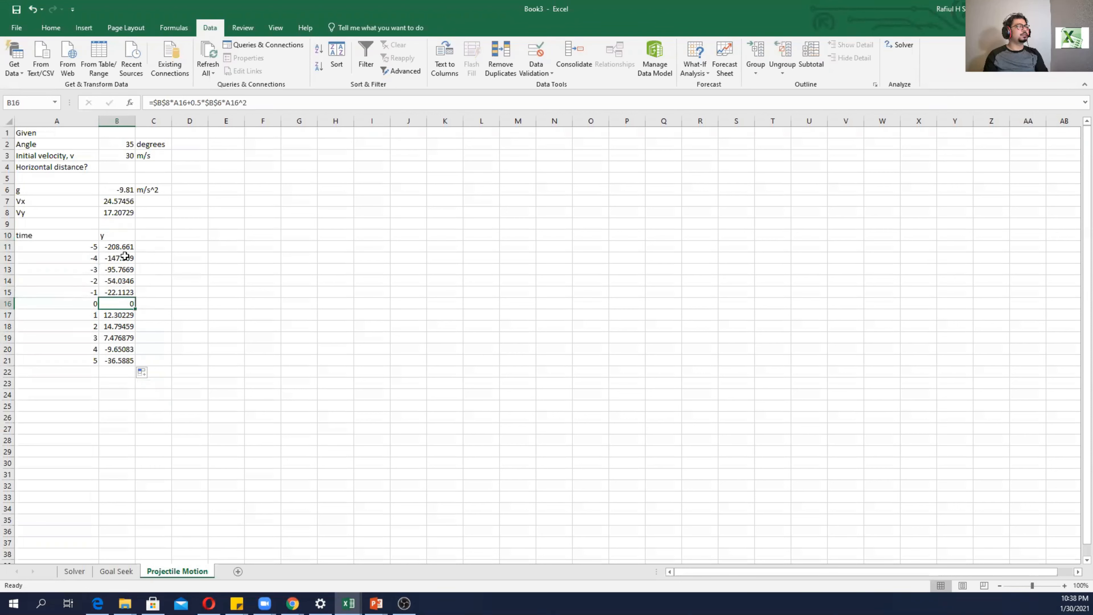
# Step: Label the zero-time row by entering Trivial solution in C16
pyautogui.click(160, 306)
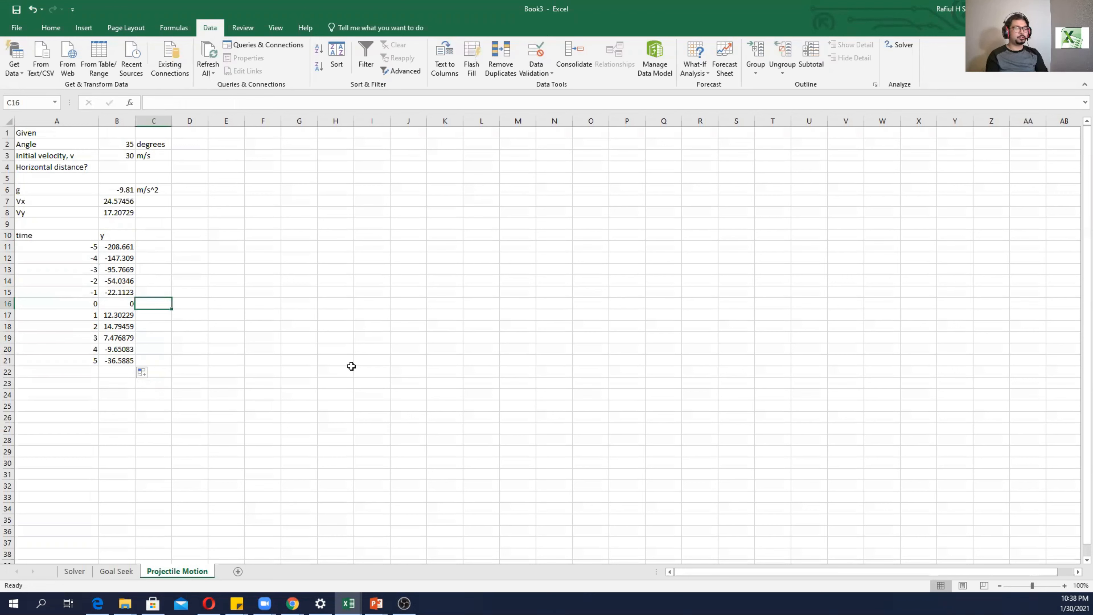
pyautogui.write('Trivi')
pyautogui.press('BackSpace')
pyautogui.write('via')
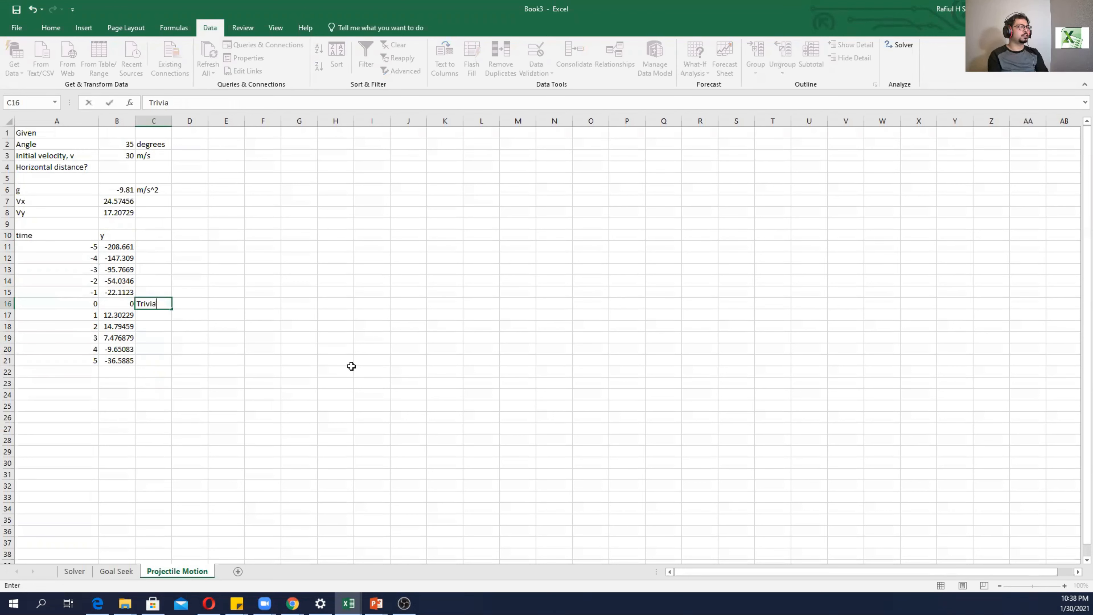
pyautogui.write('l solution')
pyautogui.click(352, 369)
pyautogui.click(156, 306)
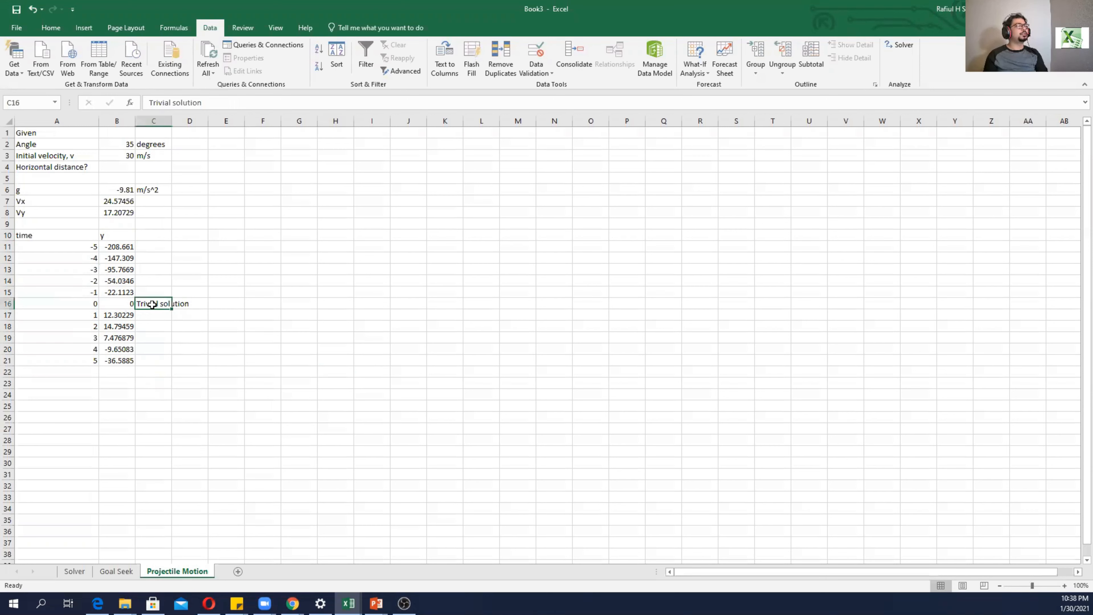
pyautogui.click(128, 304)
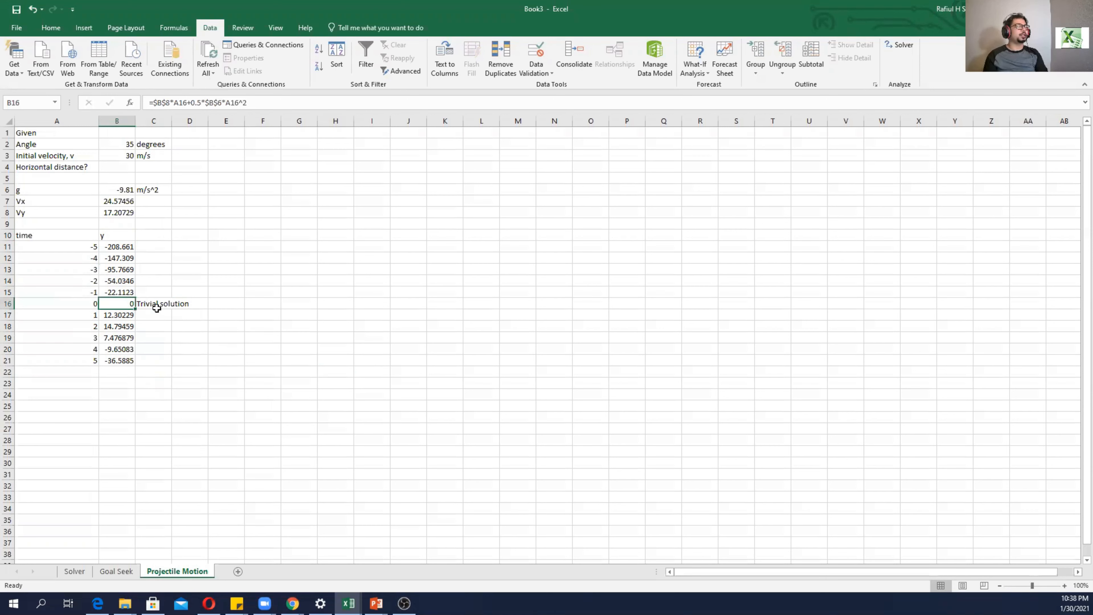
pyautogui.click(88, 304)
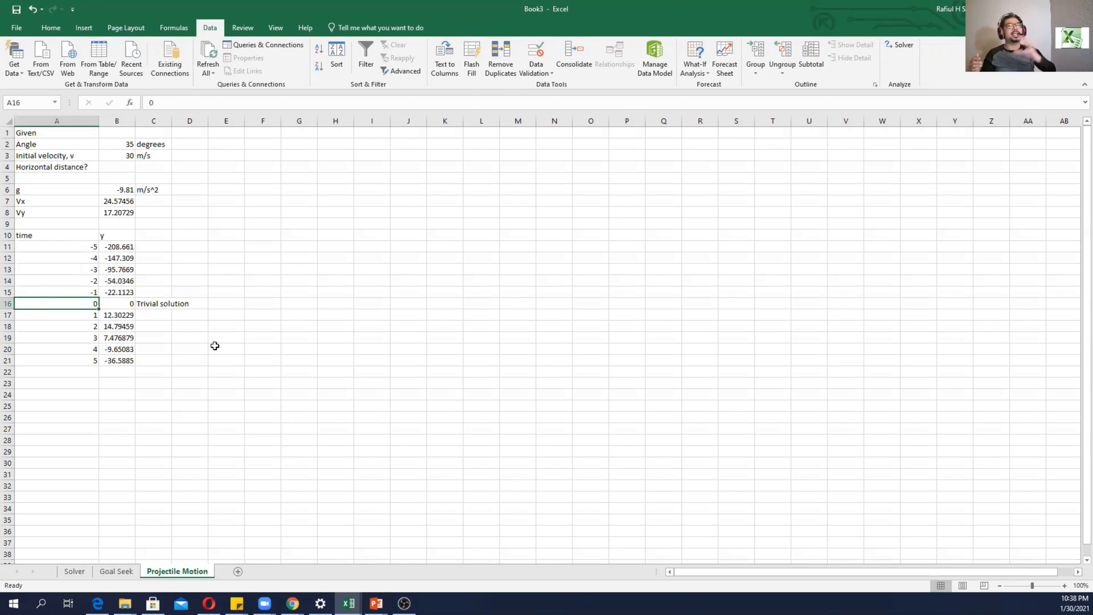
# Step: Plot time against height from A11:B21 as a scatter chart with smooth lines and markers
pyautogui.click(157, 257)
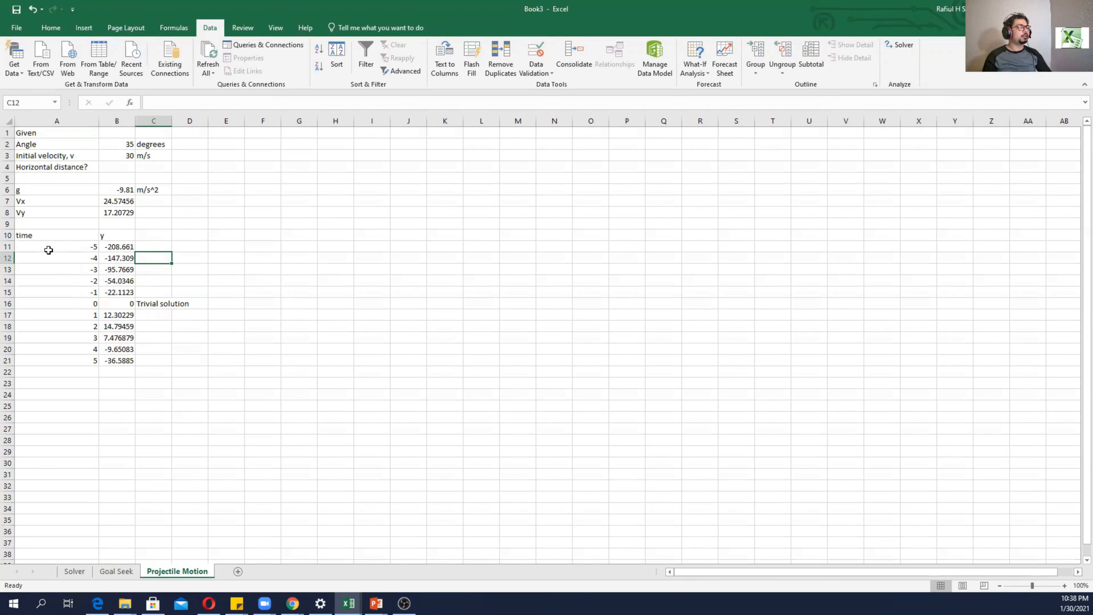
pyautogui.moveTo(48, 250); pyautogui.dragTo(111, 255)
pyautogui.click(176, 329)
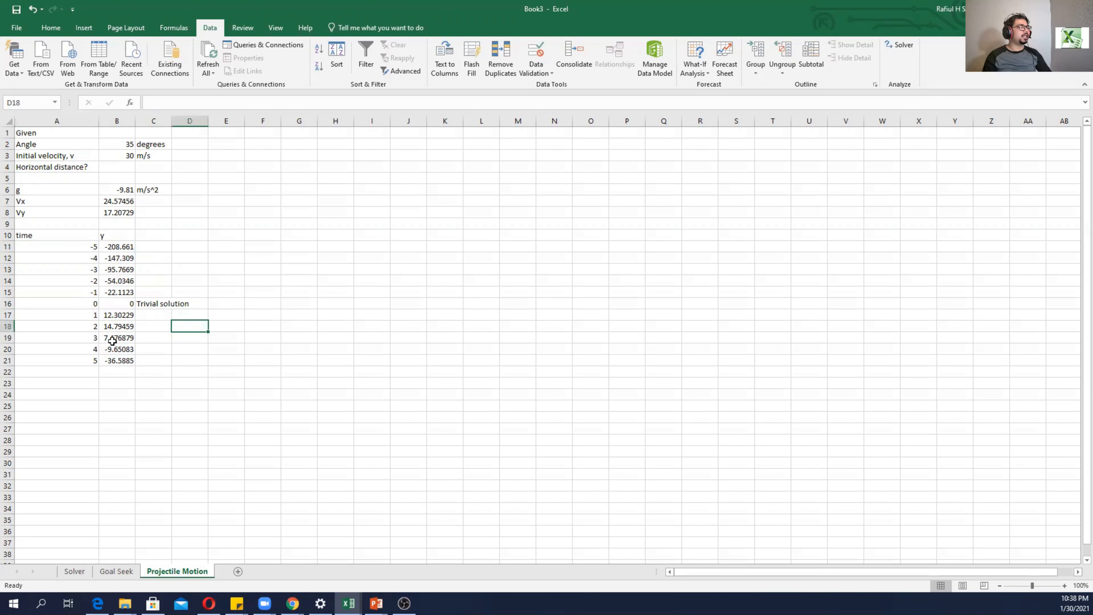
pyautogui.moveTo(45, 247); pyautogui.dragTo(124, 252)
pyautogui.moveTo(121, 332); pyautogui.dragTo(125, 357)
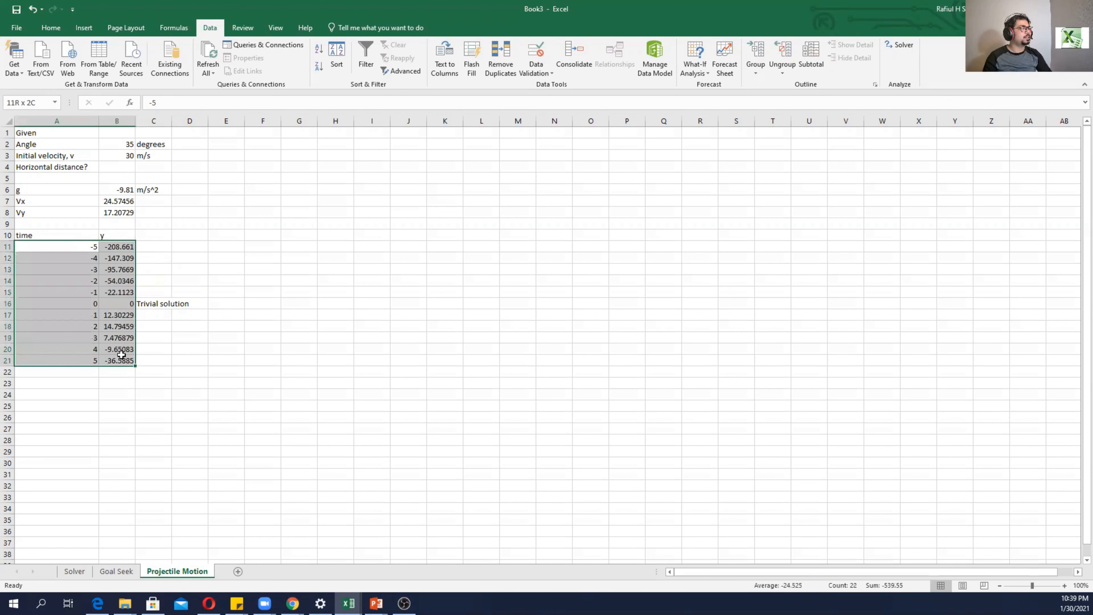
pyautogui.click(84, 28)
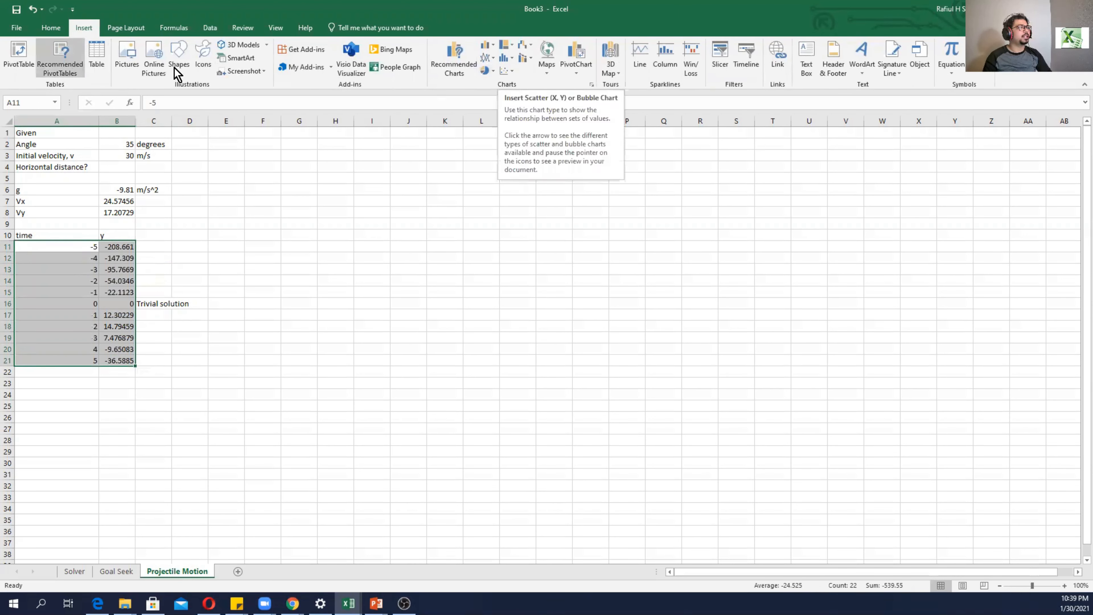
pyautogui.click(516, 72)
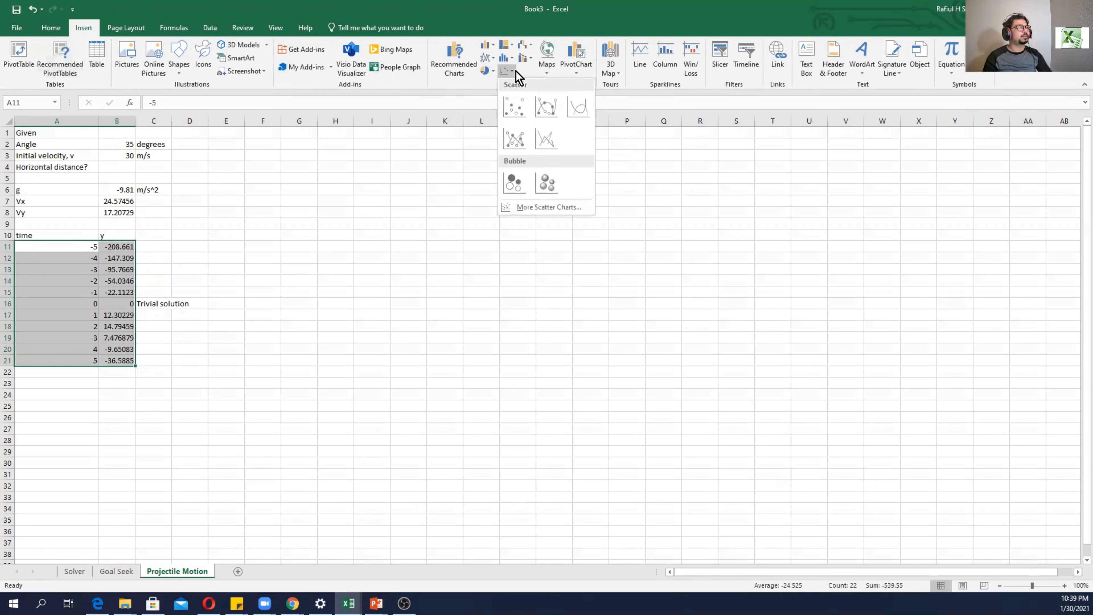
pyautogui.click(544, 109)
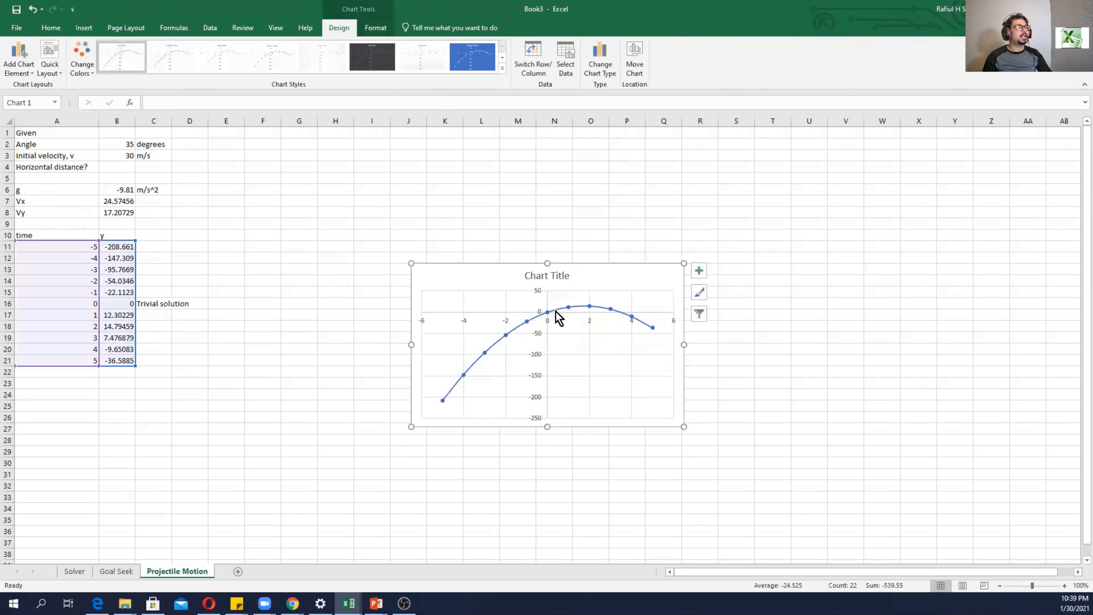
# Step: Examine the chart and the table rows around times 3 and 4 for the nonzero time where height crosses zero
pyautogui.moveTo(547, 314)
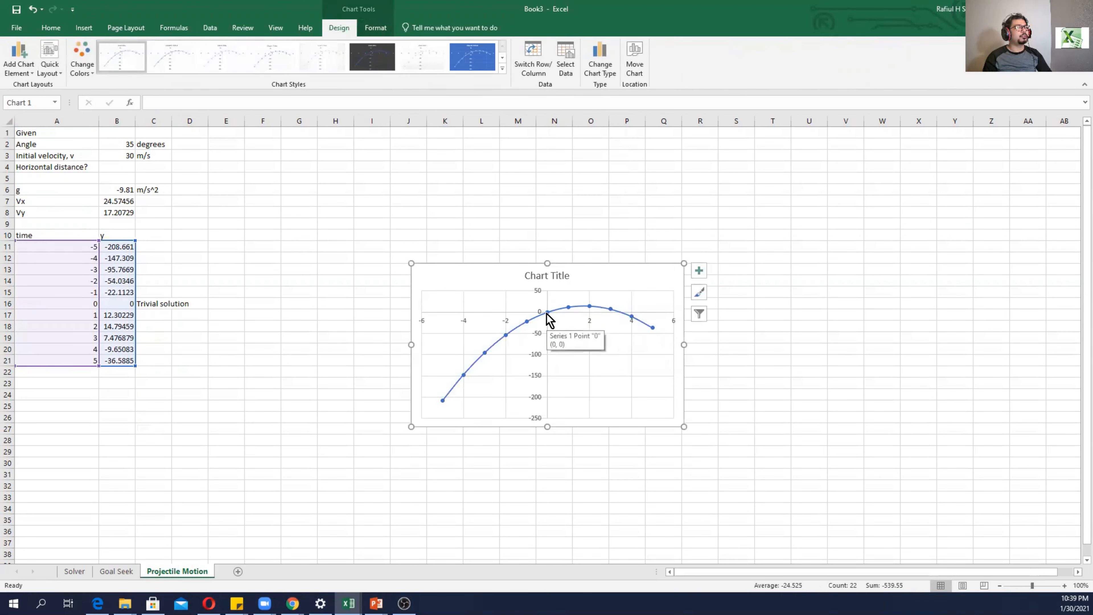
pyautogui.moveTo(611, 311)
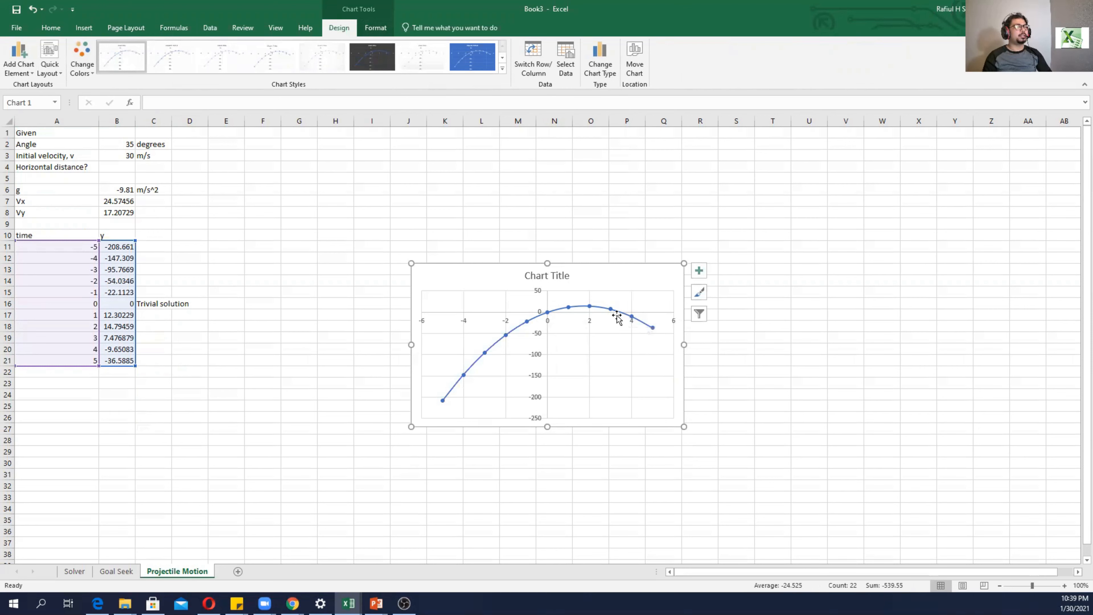
pyautogui.click(156, 348)
pyautogui.moveTo(78, 341); pyautogui.dragTo(119, 350)
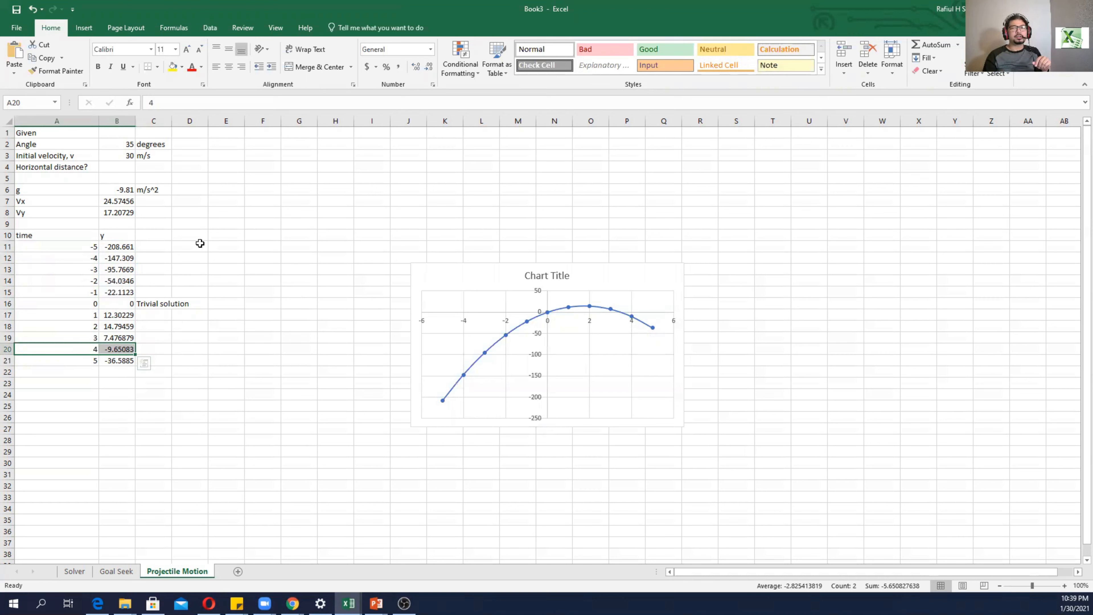
# Step: Label A9 as initial guess, t0 and enter 3 as its value in B9
pyautogui.click(81, 225)
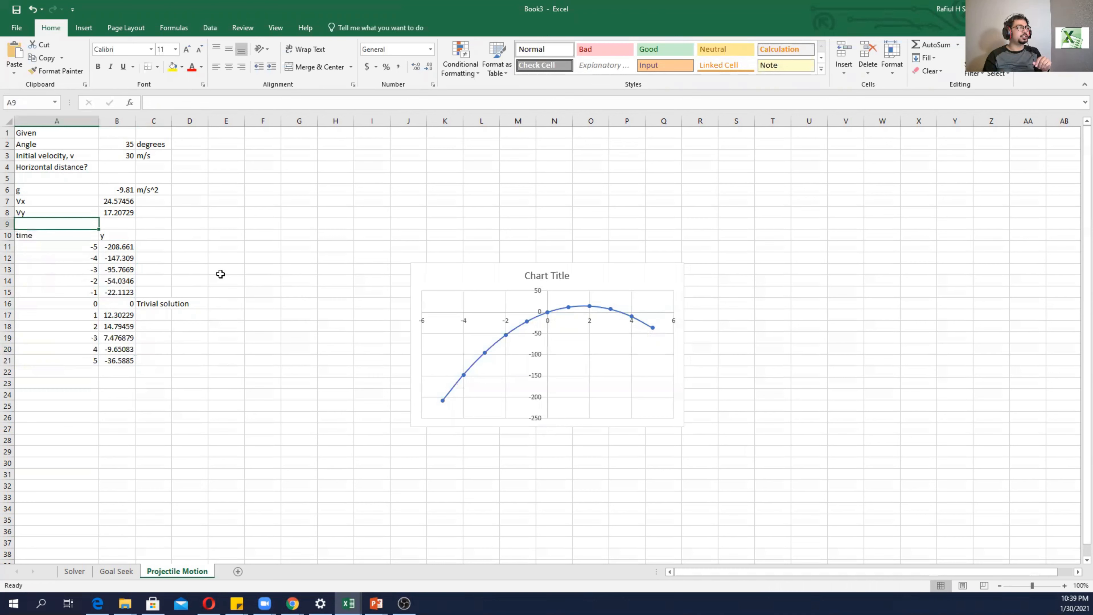
pyautogui.write('initial guess, t')
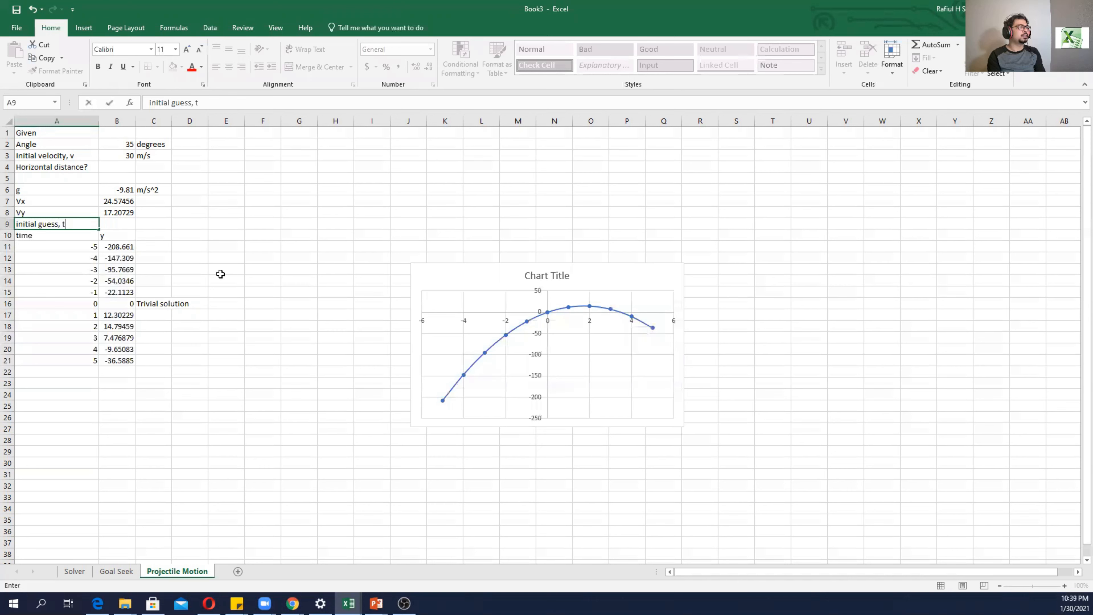
pyautogui.write('0')
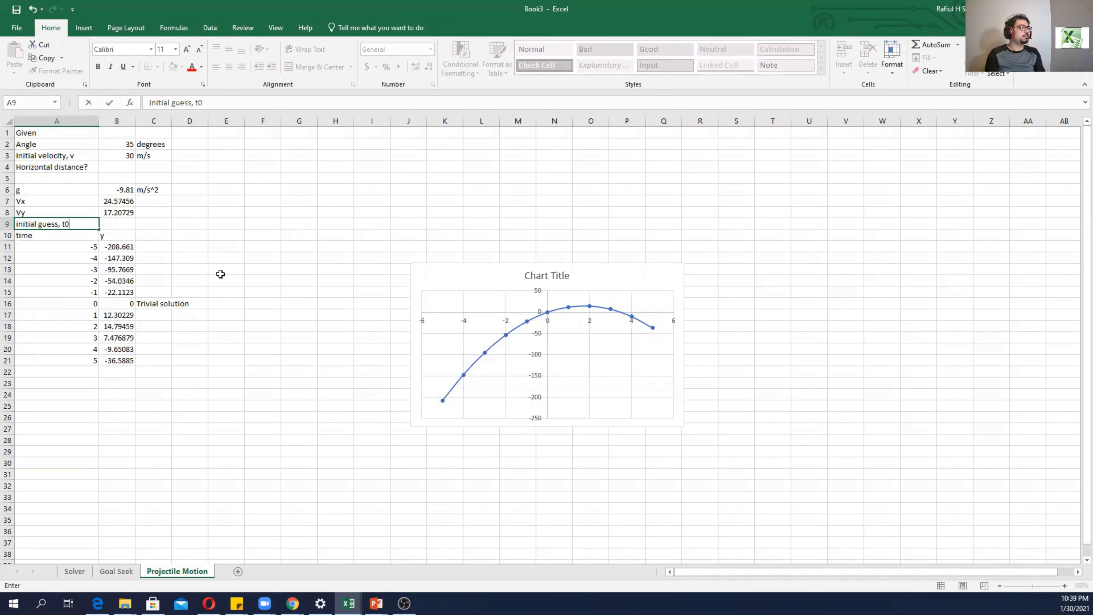
pyautogui.click(128, 225)
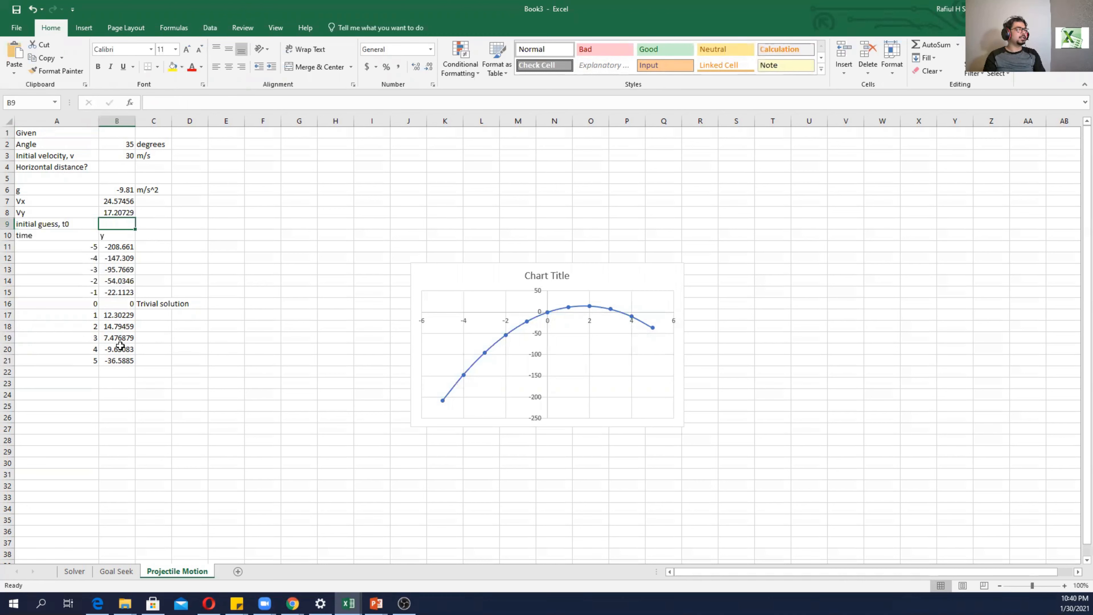
pyautogui.click(85, 337)
pyautogui.click(83, 350)
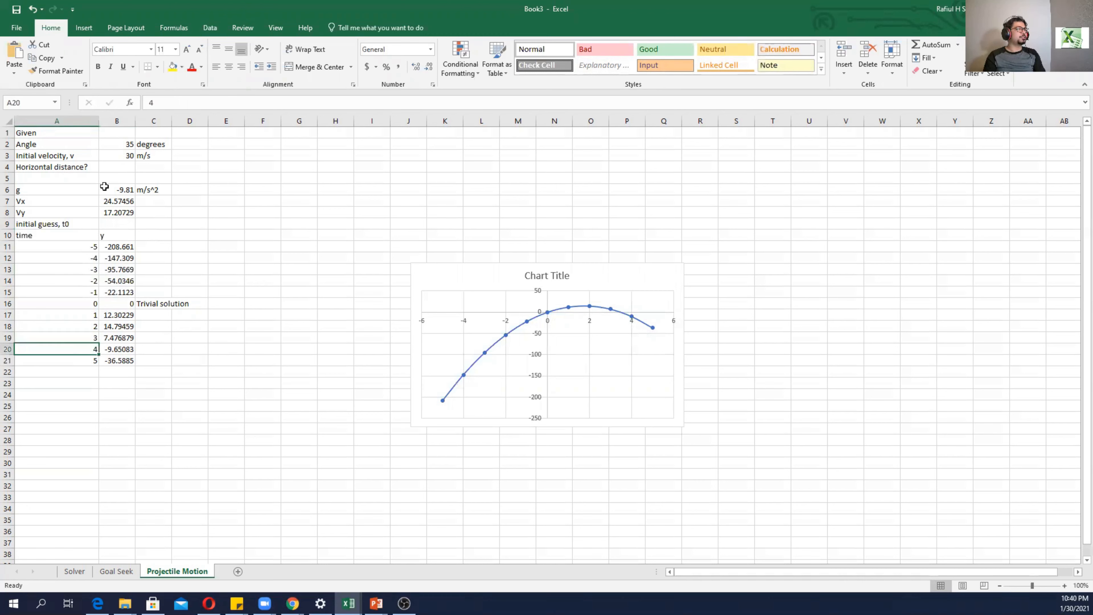
pyautogui.click(123, 224)
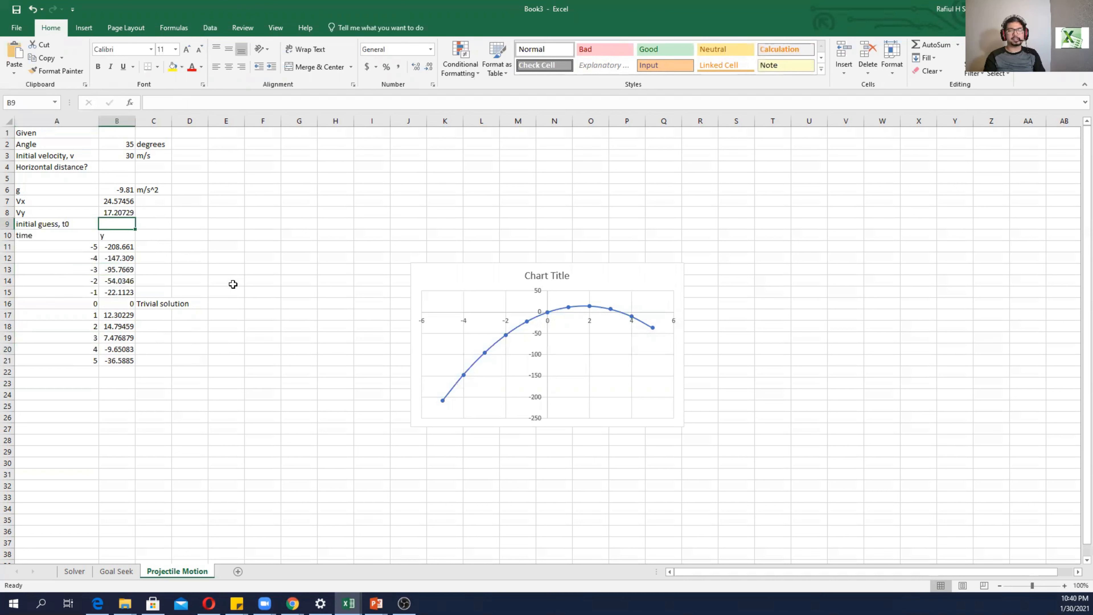
pyautogui.write('3')
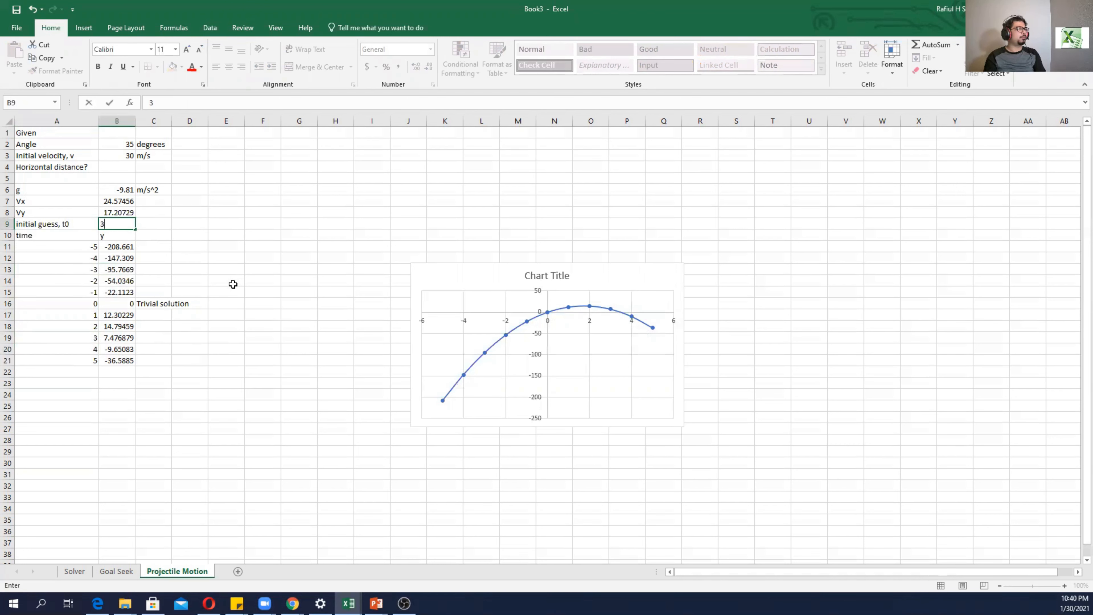
pyautogui.hotkey('ctrl', 'Return')
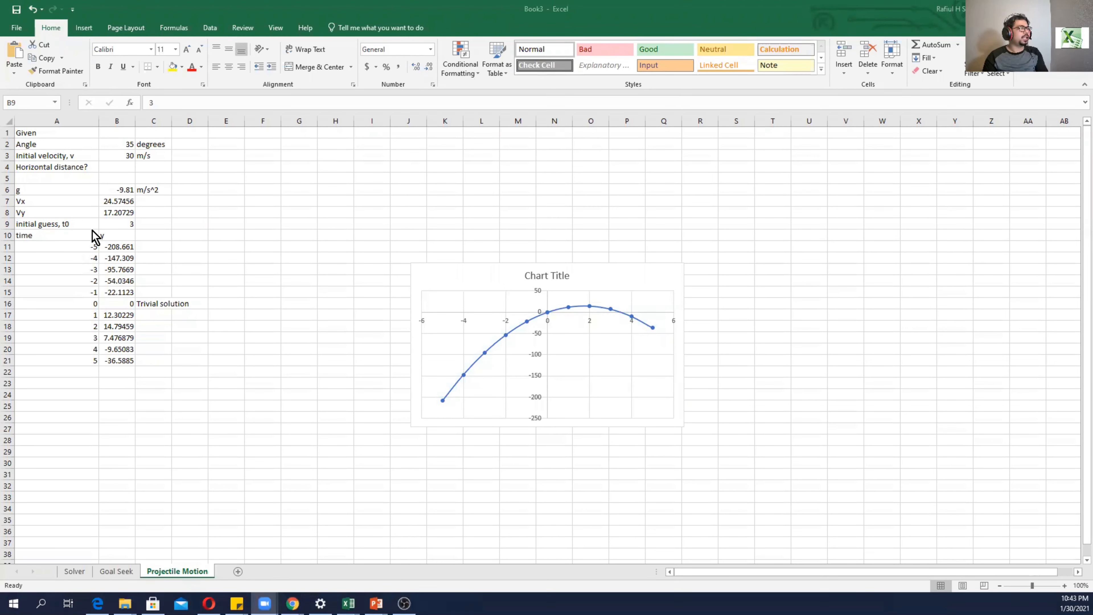
# Step: Enter the label solution of t in D9 and widen column D to fit it
pyautogui.click(167, 223)
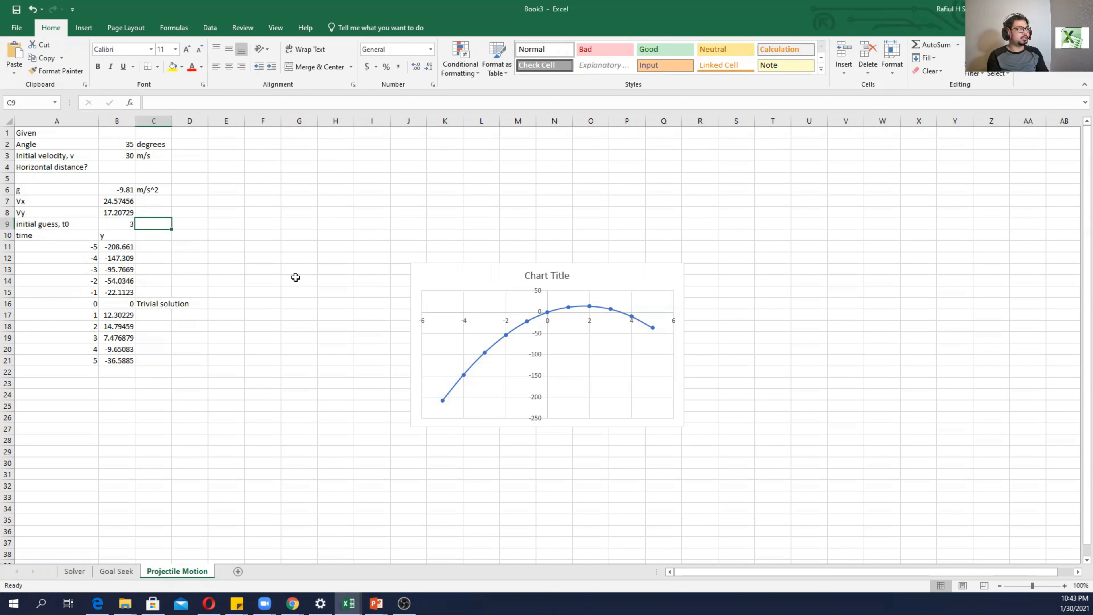
pyautogui.press('Right')
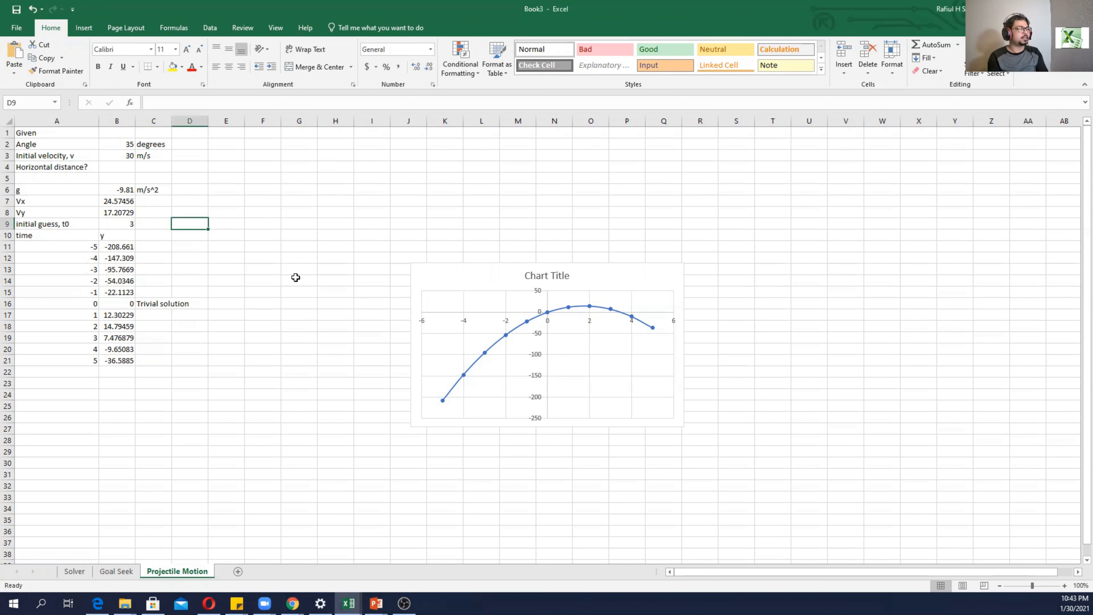
pyautogui.write('t so')
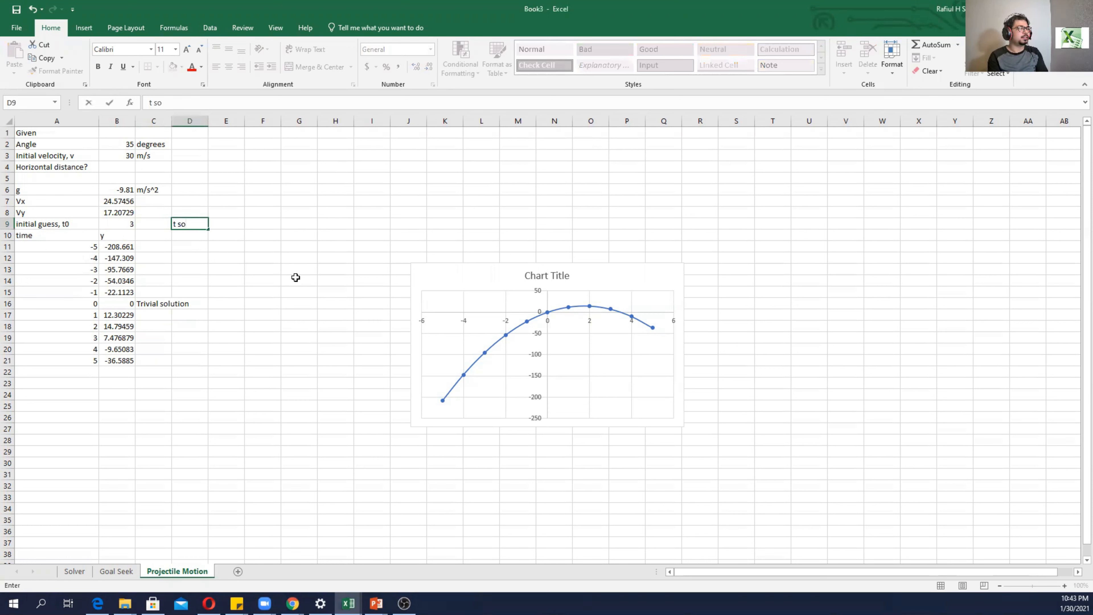
pyautogui.write('lution of t')
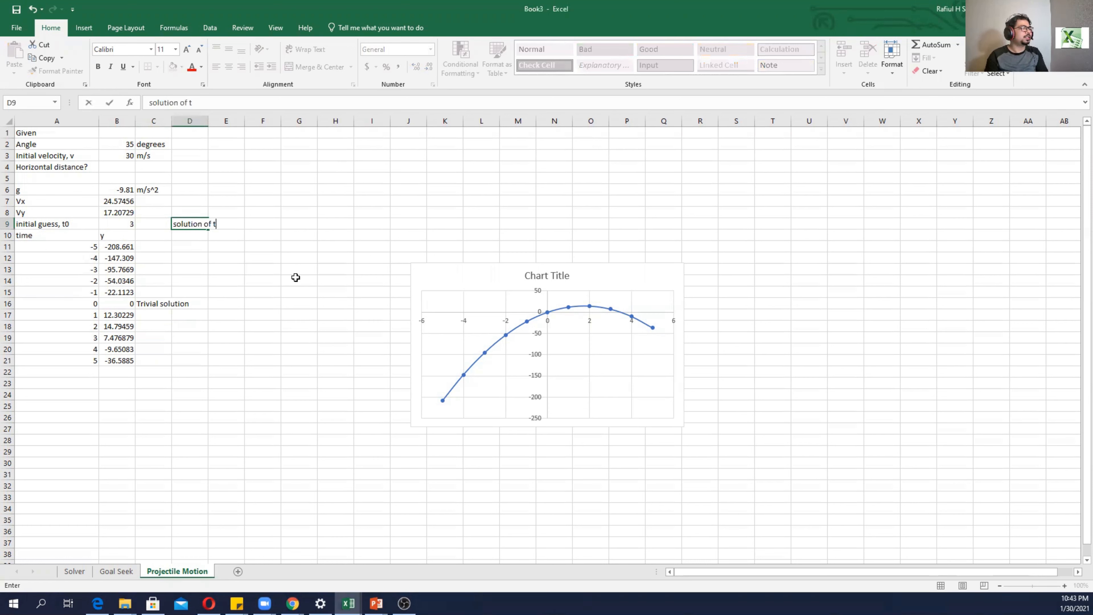
pyautogui.click(296, 278)
pyautogui.moveTo(216, 122); pyautogui.dragTo(229, 123)
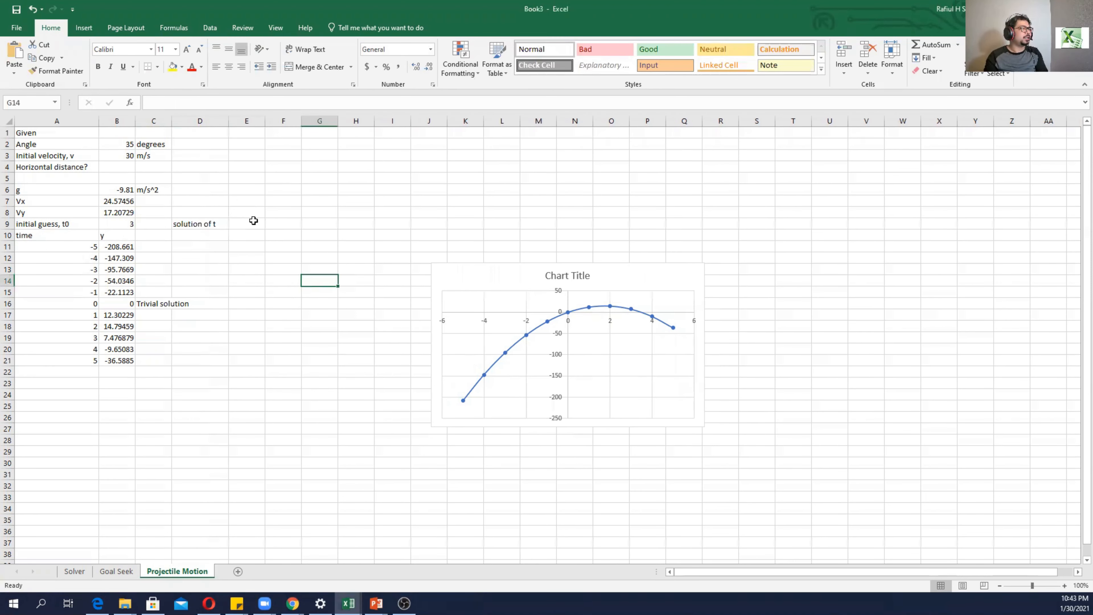
# Step: Enter the height formula =B8*B9+0.5*B6*B9^2 in E9, using the initial guess as time
pyautogui.click(260, 221)
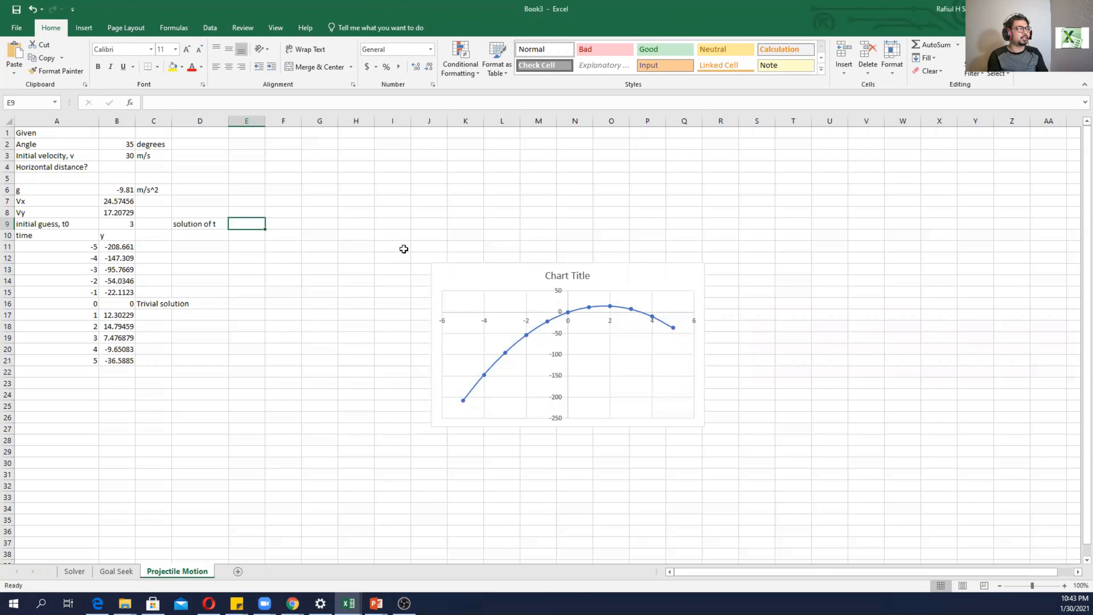
pyautogui.write('=')
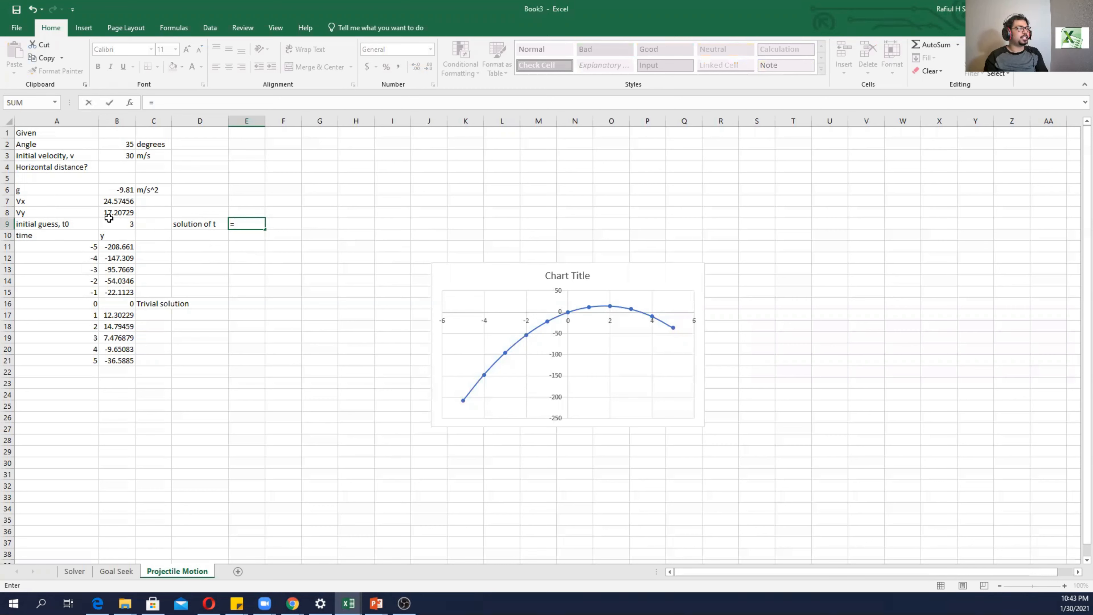
pyautogui.click(105, 210)
pyautogui.write('*')
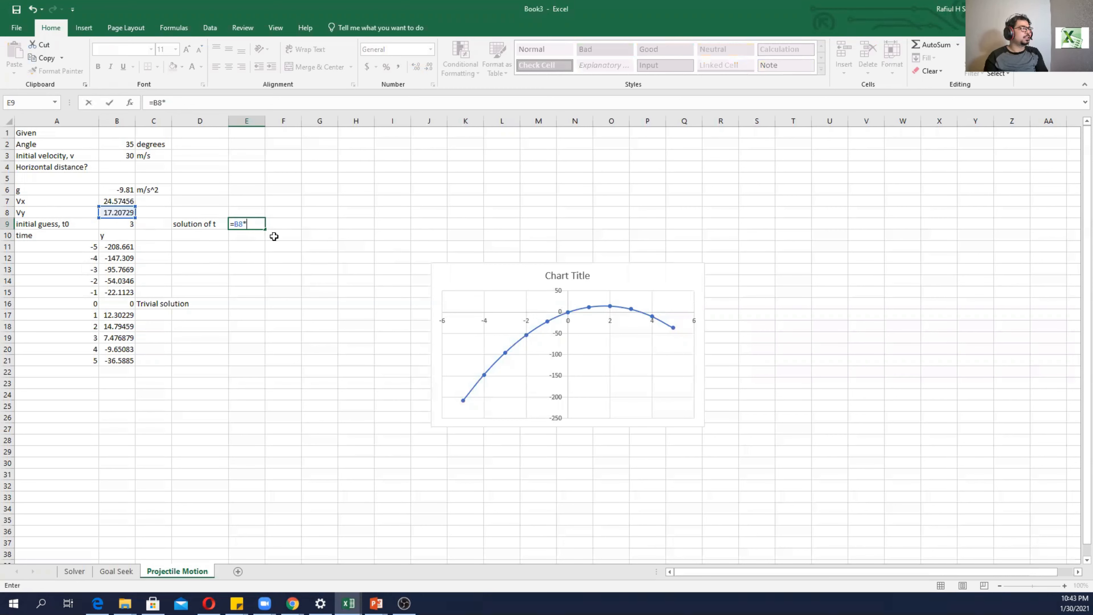
pyautogui.click(117, 225)
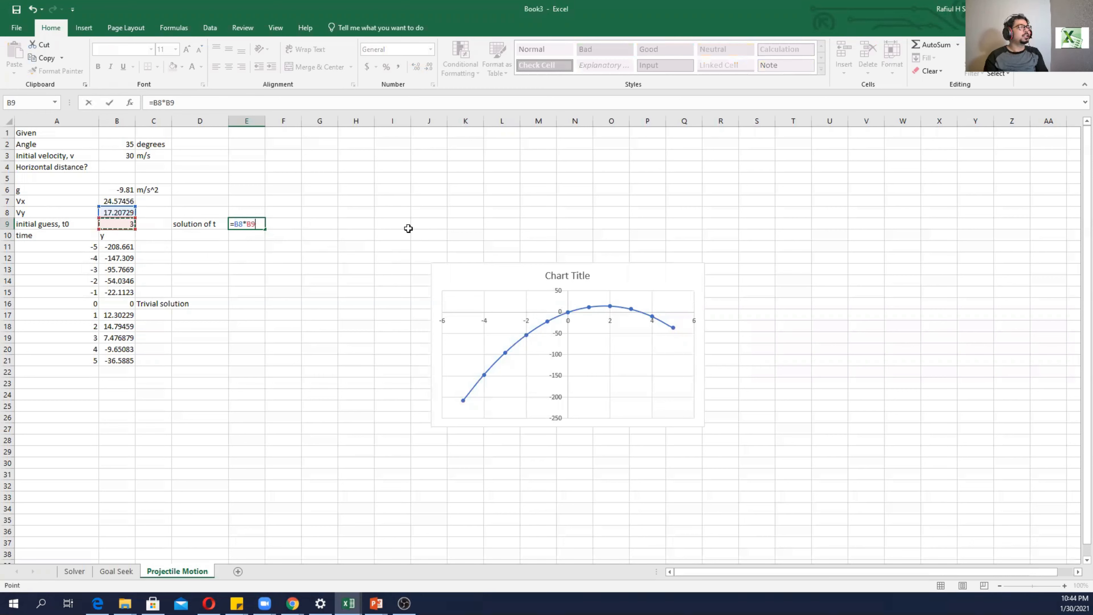
pyautogui.write('+0.5*')
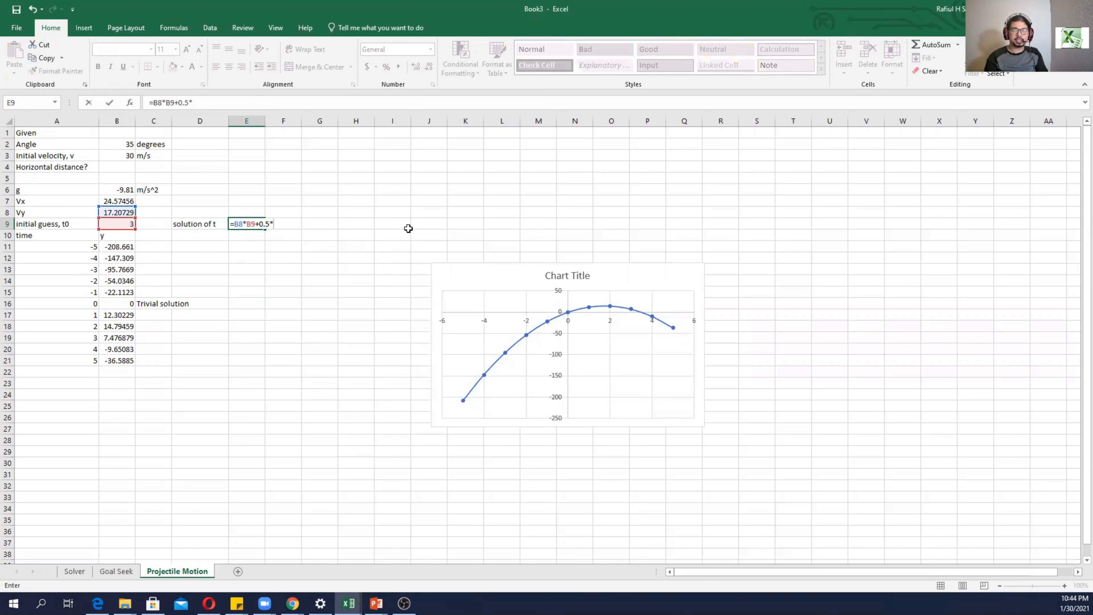
pyautogui.click(130, 192)
pyautogui.write('*')
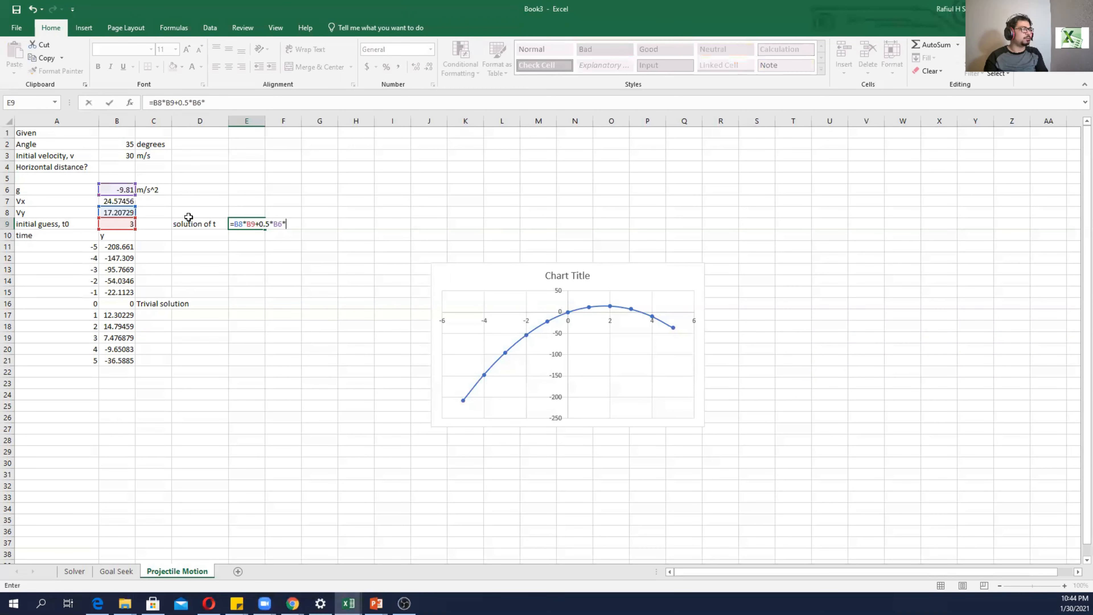
pyautogui.click(127, 225)
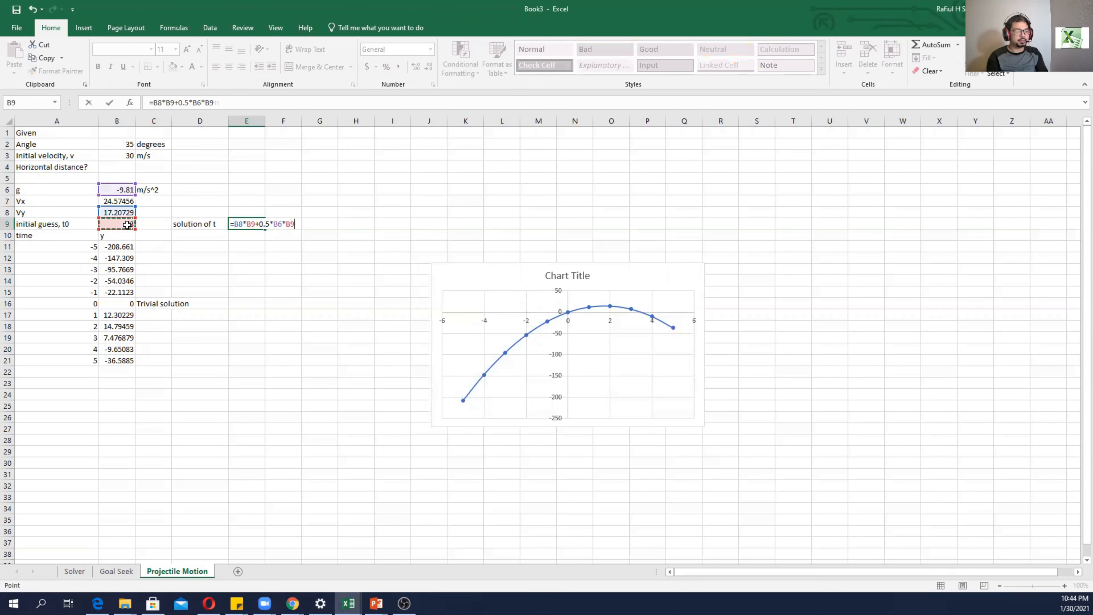
pyautogui.write('^2')
pyautogui.hotkey('ctrl', 'Return')
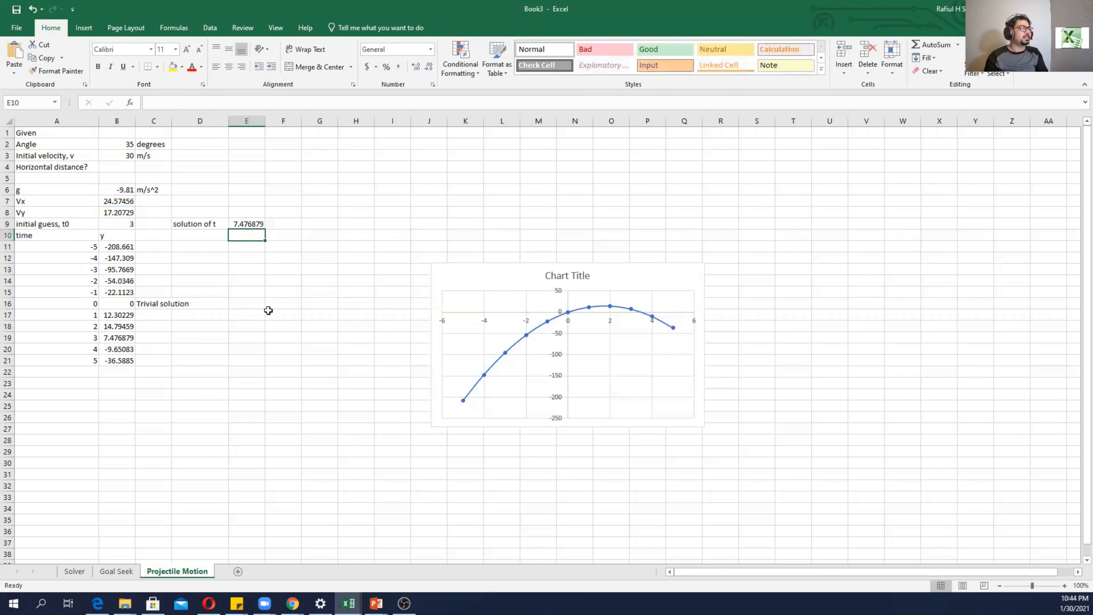
# Step: Run Goal Seek to bring E9 to 0 by changing the initial guess in B9, and discard the result
pyautogui.click(123, 223)
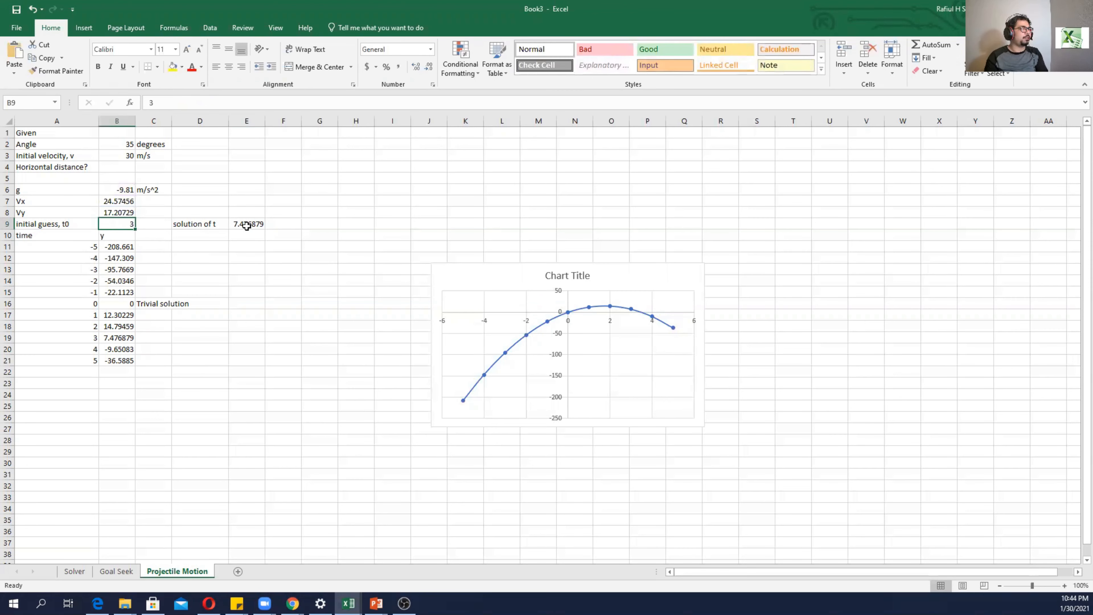
pyautogui.click(259, 223)
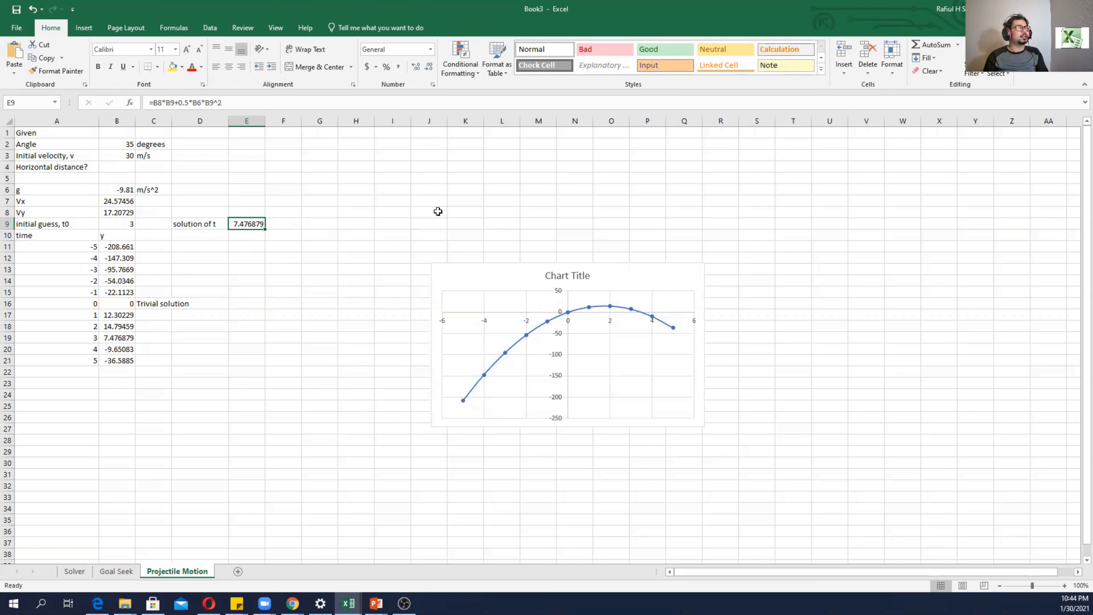
pyautogui.click(210, 27)
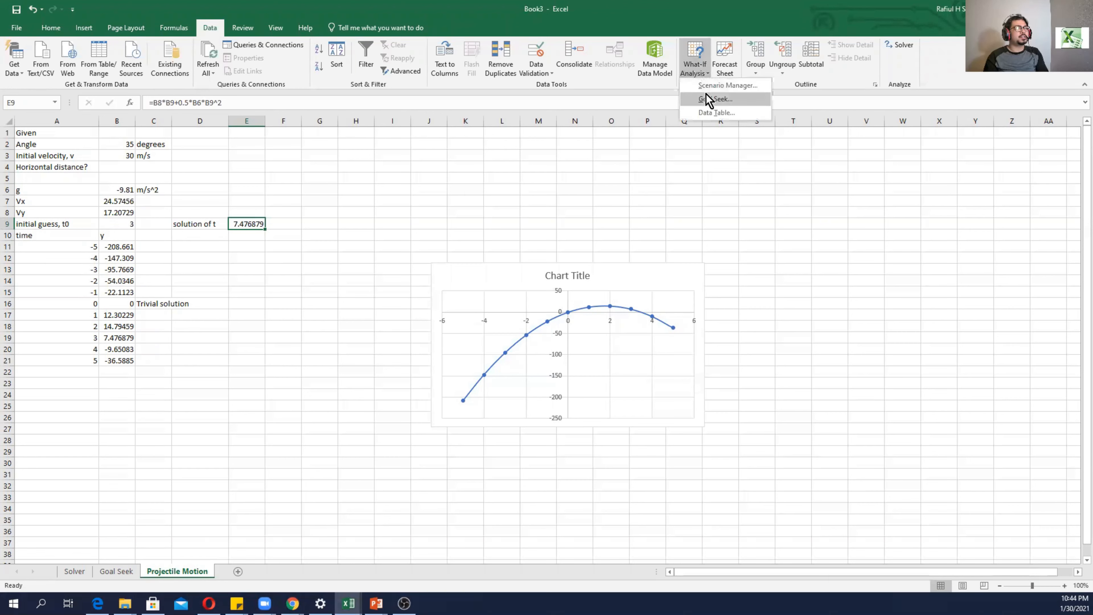
pyautogui.click(710, 98)
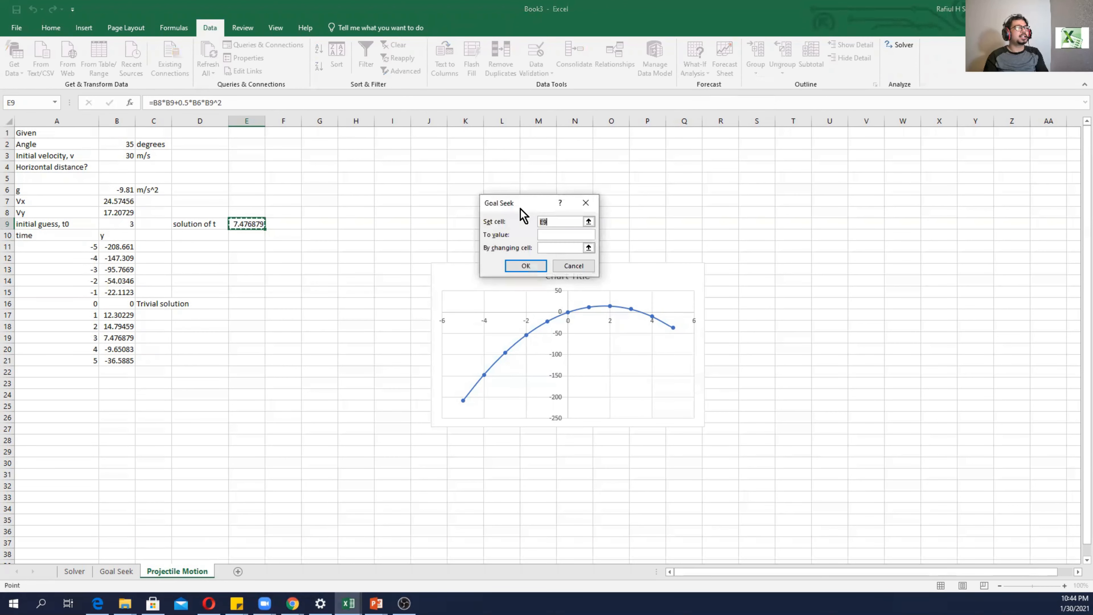
pyautogui.moveTo(520, 200); pyautogui.dragTo(490, 169)
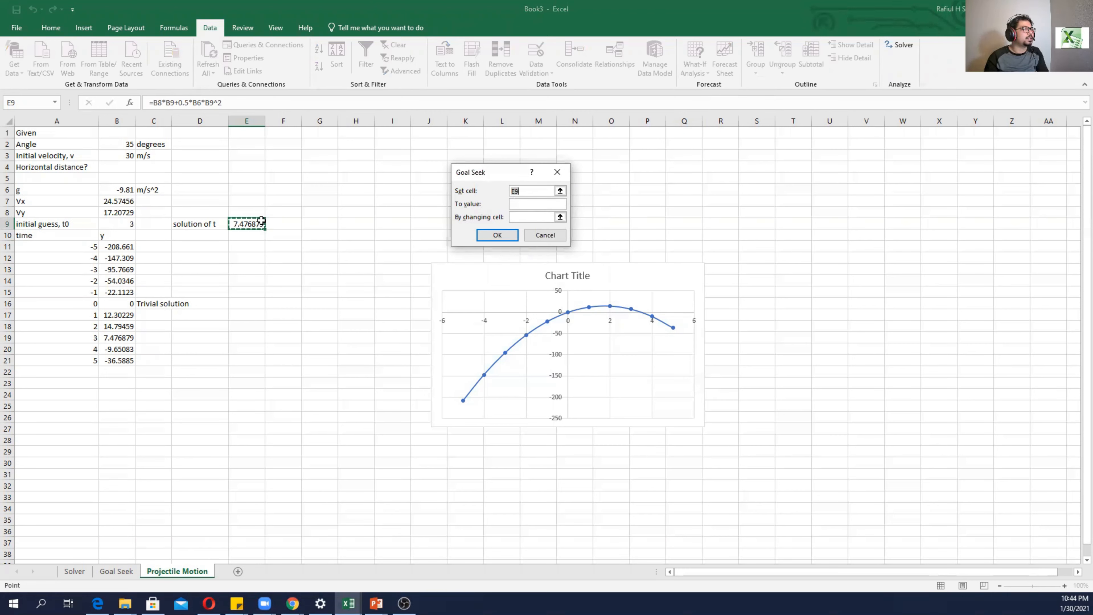
pyautogui.click(542, 204)
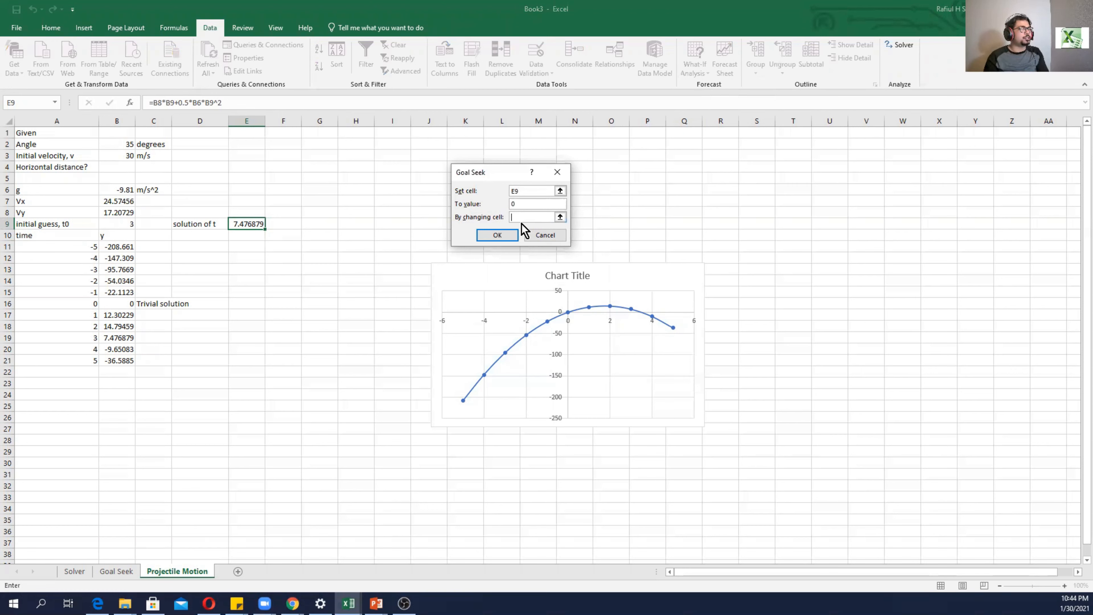
pyautogui.click(124, 225)
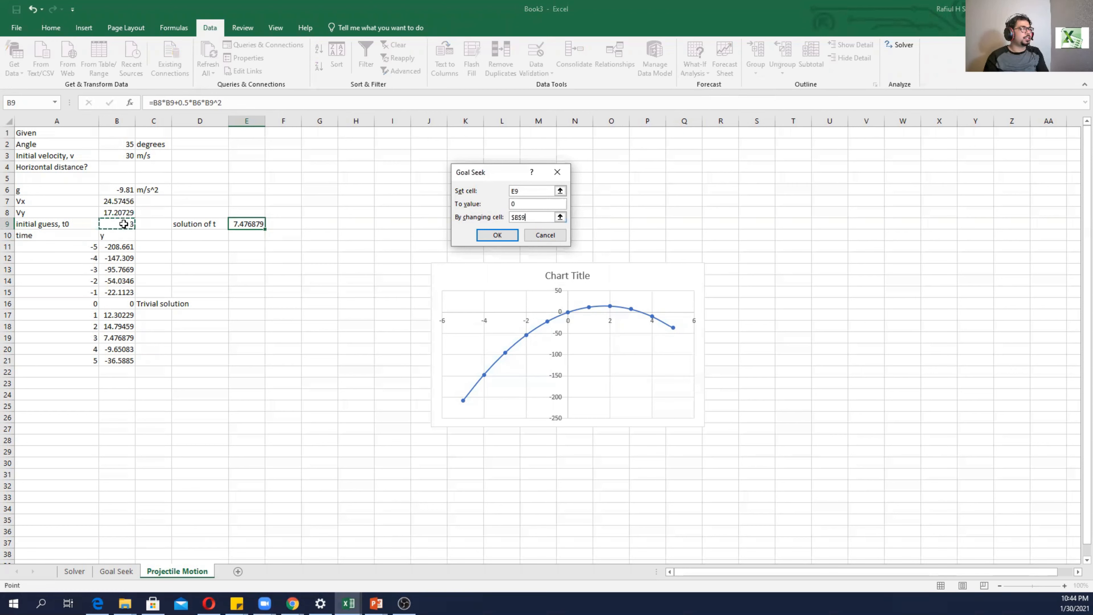
pyautogui.click(513, 202)
pyautogui.write('0')
pyautogui.click(498, 236)
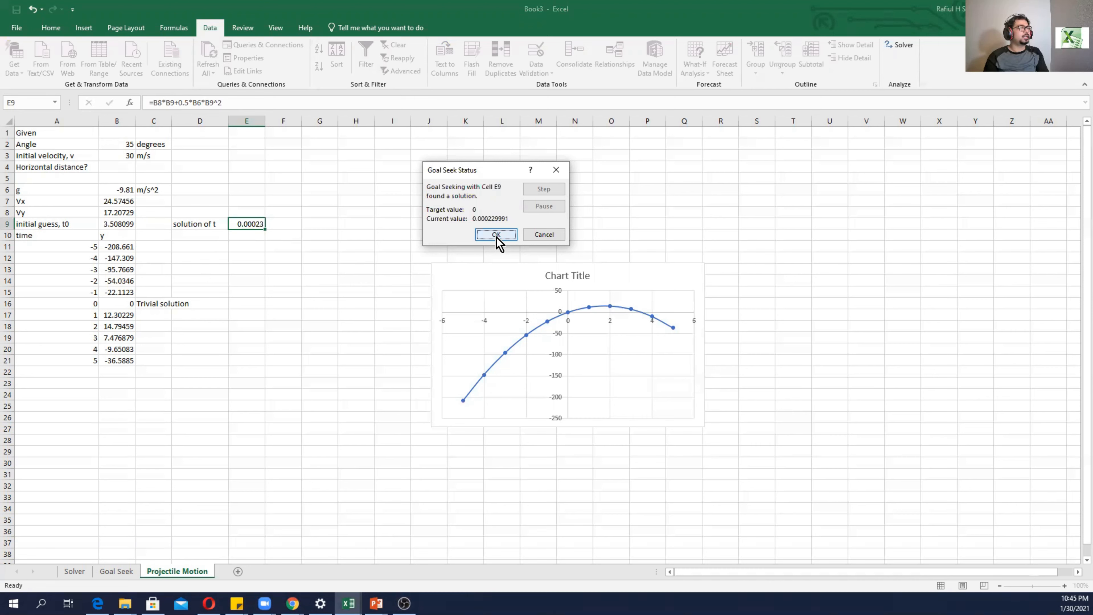
pyautogui.click(544, 236)
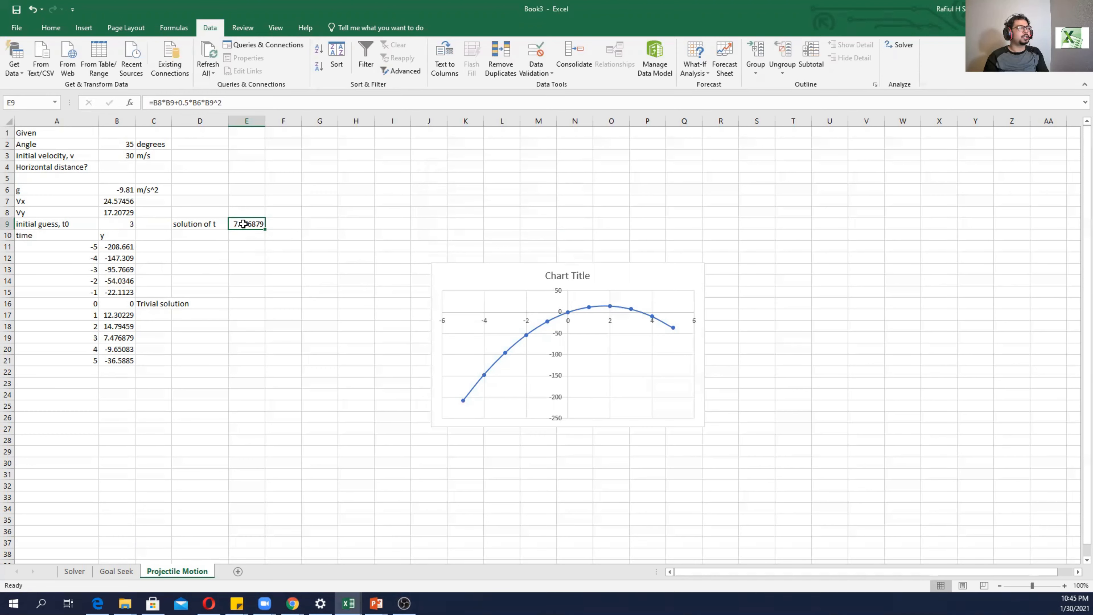
# Step: Run Solver to bring E9 to a value of 0 by changing the initial guess in B9, and keep the solution
pyautogui.click(902, 45)
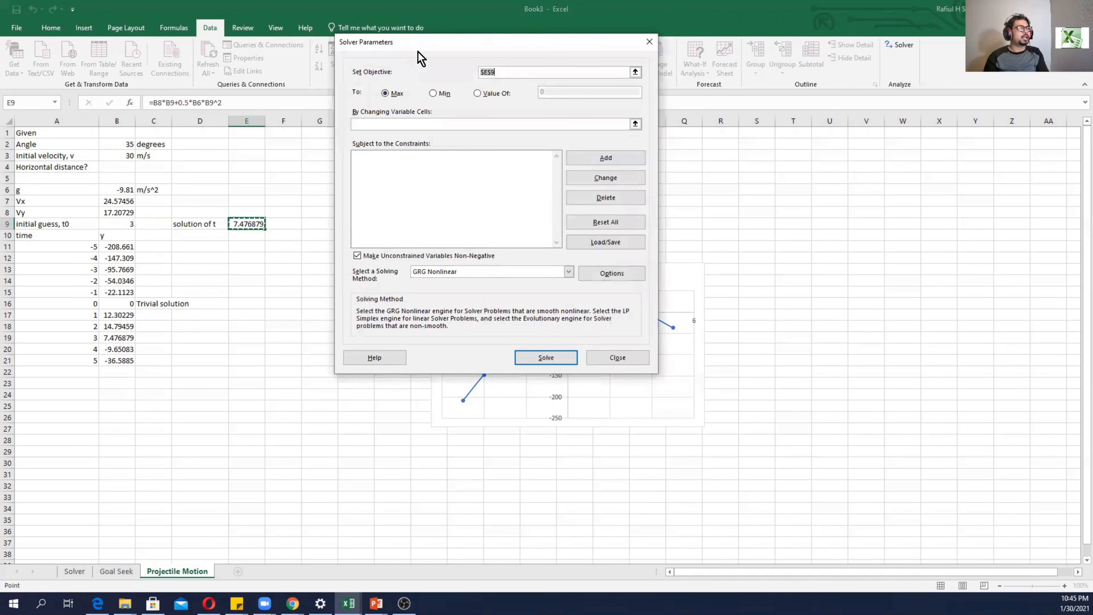
pyautogui.click(543, 203)
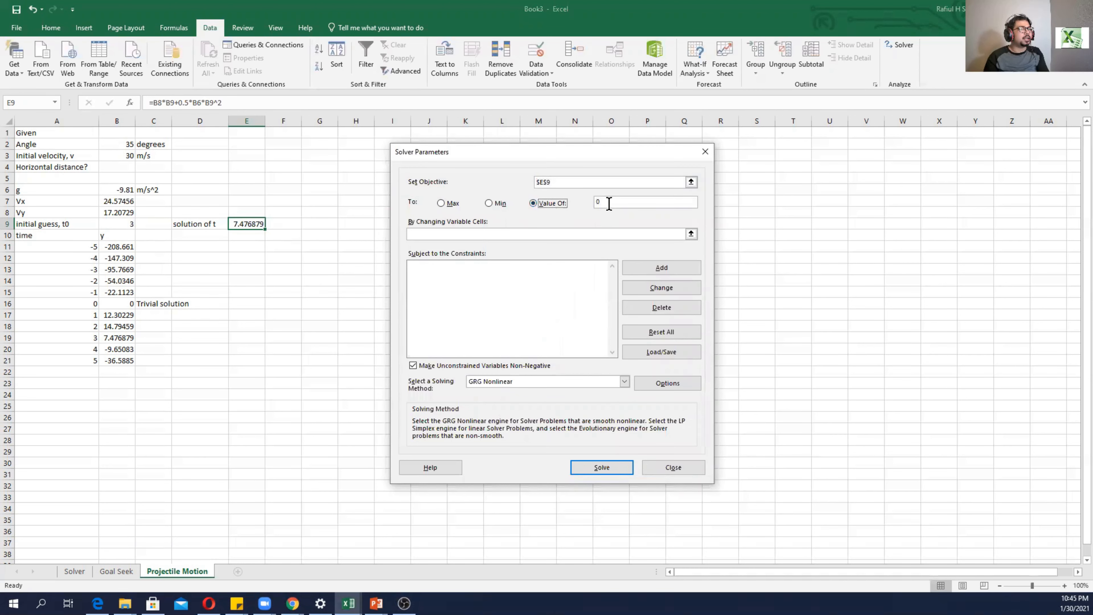
pyautogui.click(477, 234)
pyautogui.click(130, 224)
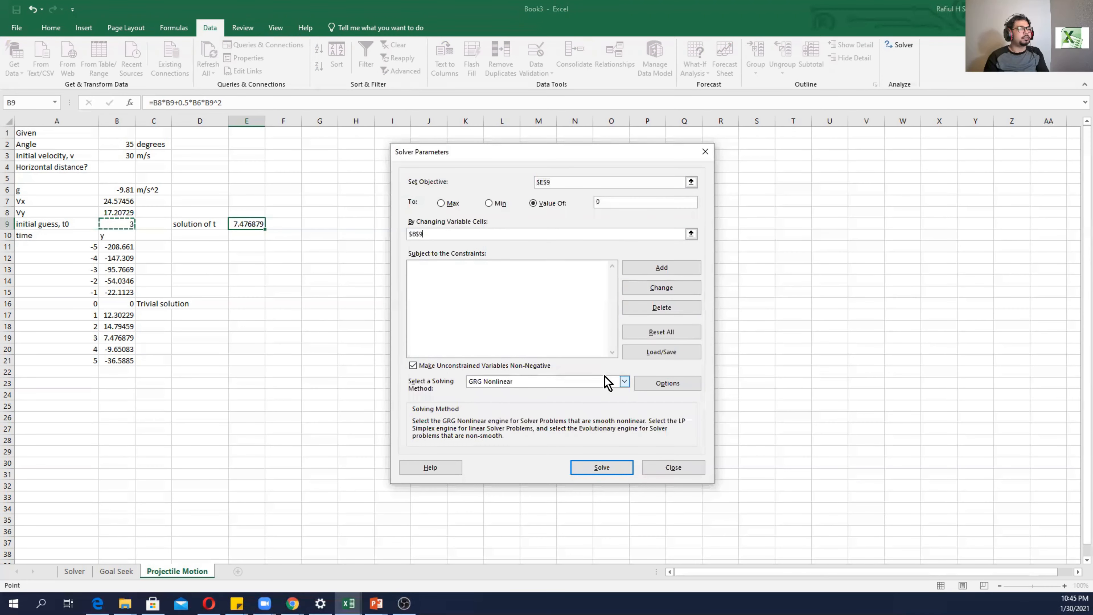
pyautogui.click(602, 467)
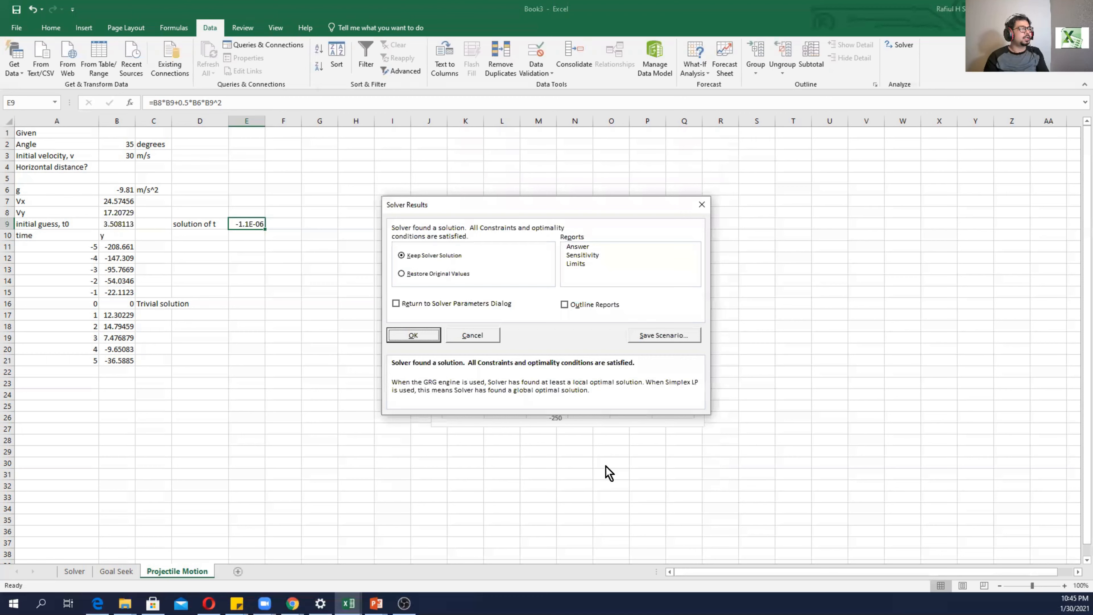
pyautogui.click(412, 335)
# Step: Check the solved time in B9 and review the distance equation on the projectile motion slide in PowerPoint, returning to Excel
pyautogui.click(118, 223)
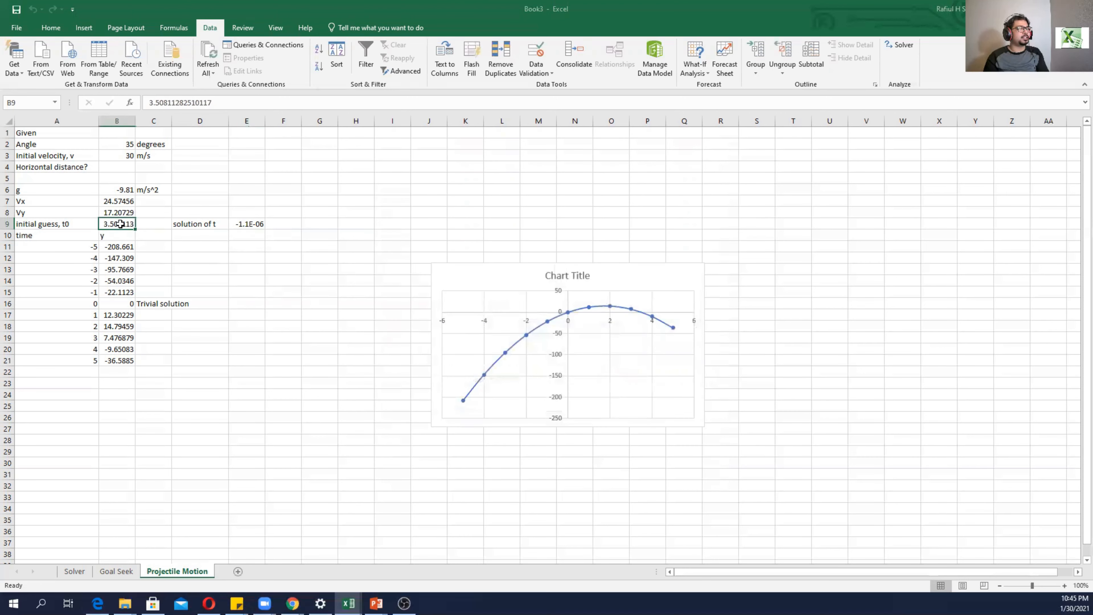
pyautogui.click(34, 225)
pyautogui.click(116, 227)
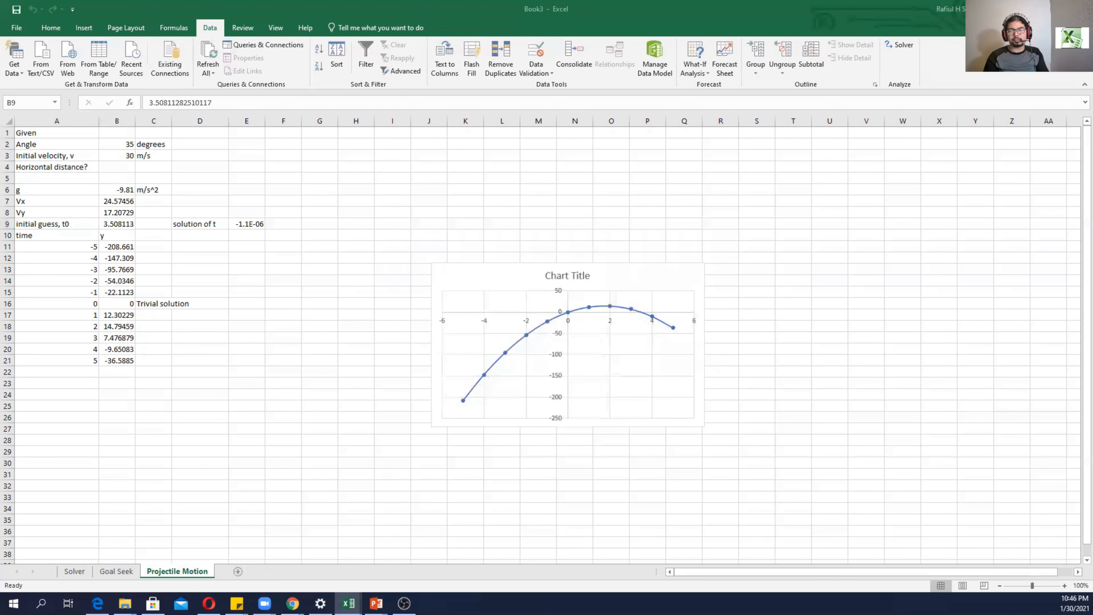
pyautogui.hotkey('alt', 'Tab')
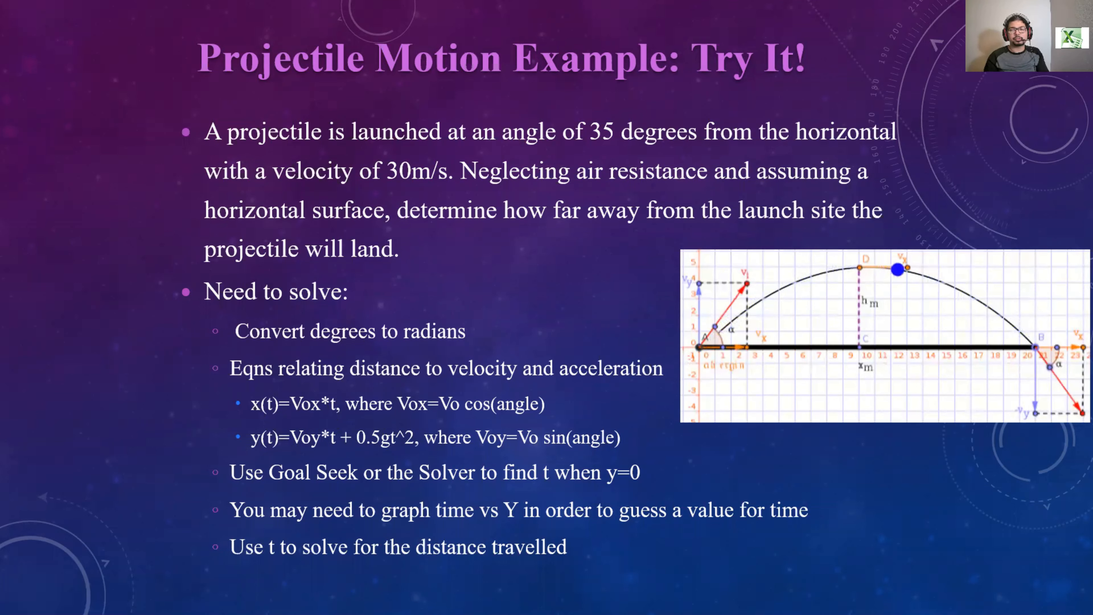
pyautogui.hotkey('alt', 'Tab')
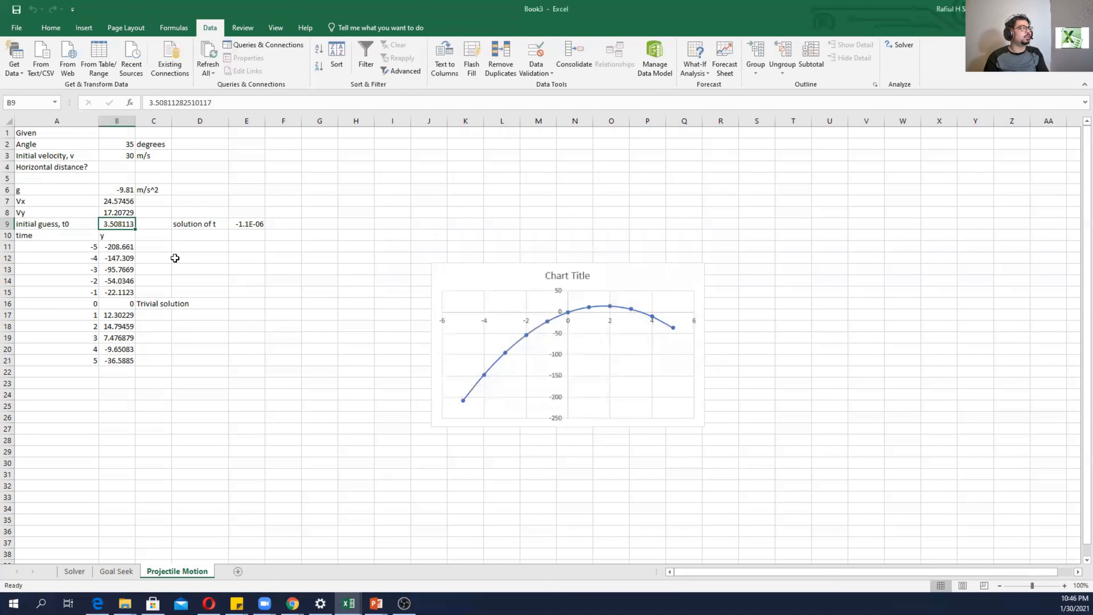
# Step: Calculate the horizontal distance in B4 with the formula =B7*B9, multiplying Vx by the solved time
pyautogui.click(127, 167)
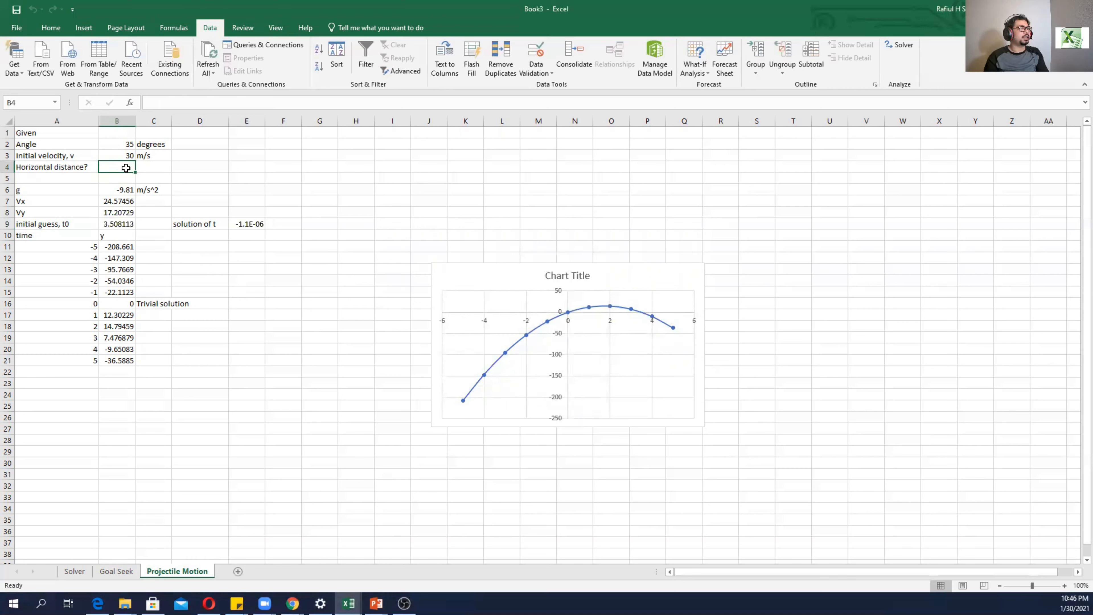
pyautogui.click(59, 166)
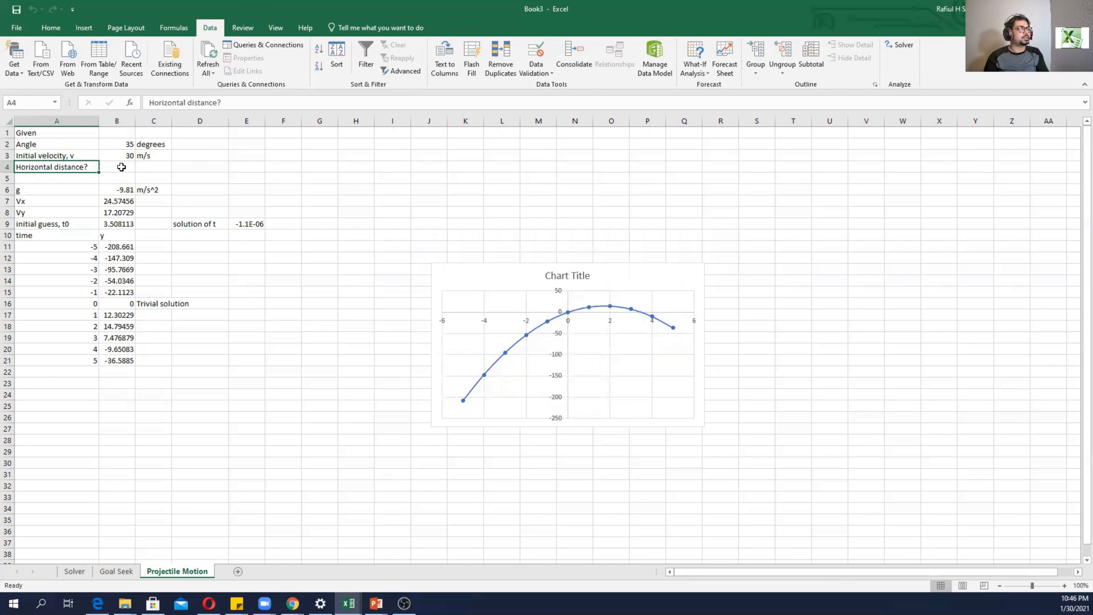
pyautogui.click(121, 167)
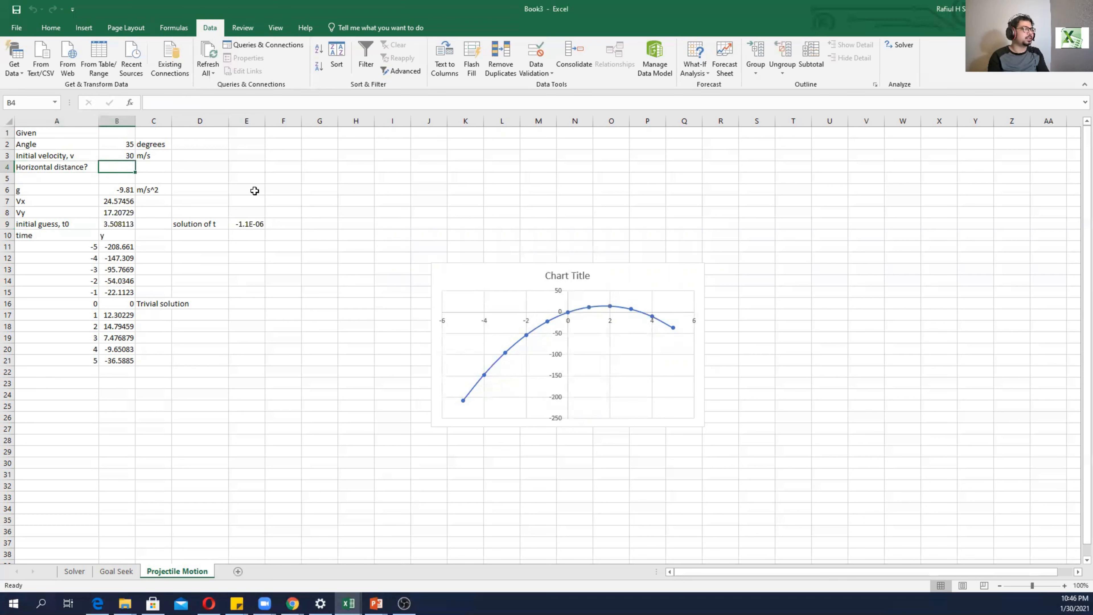
pyautogui.write('=')
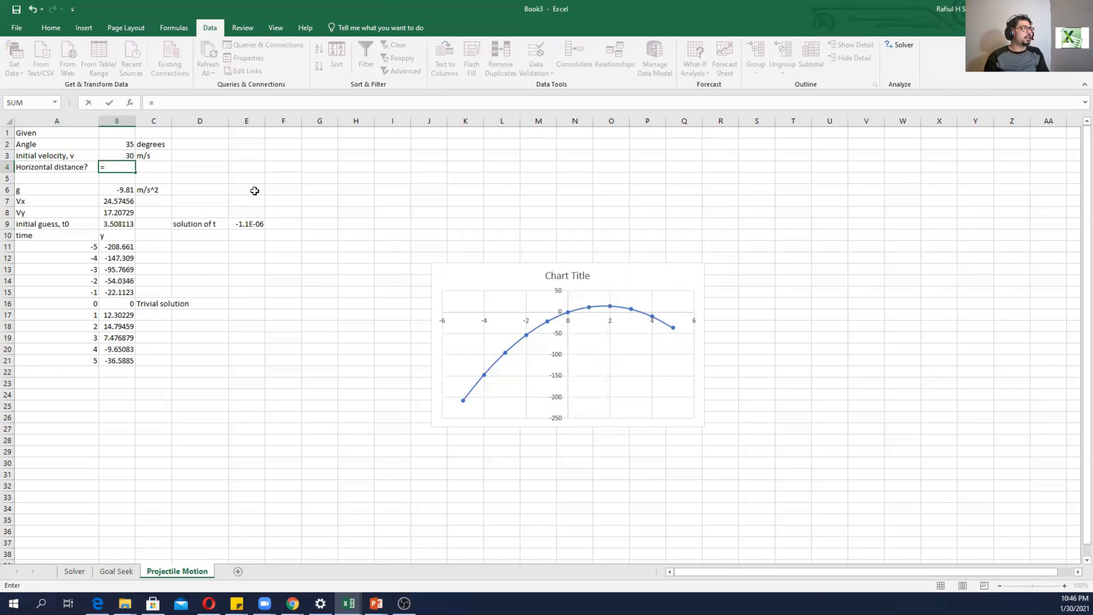
pyautogui.click(123, 203)
pyautogui.write('*')
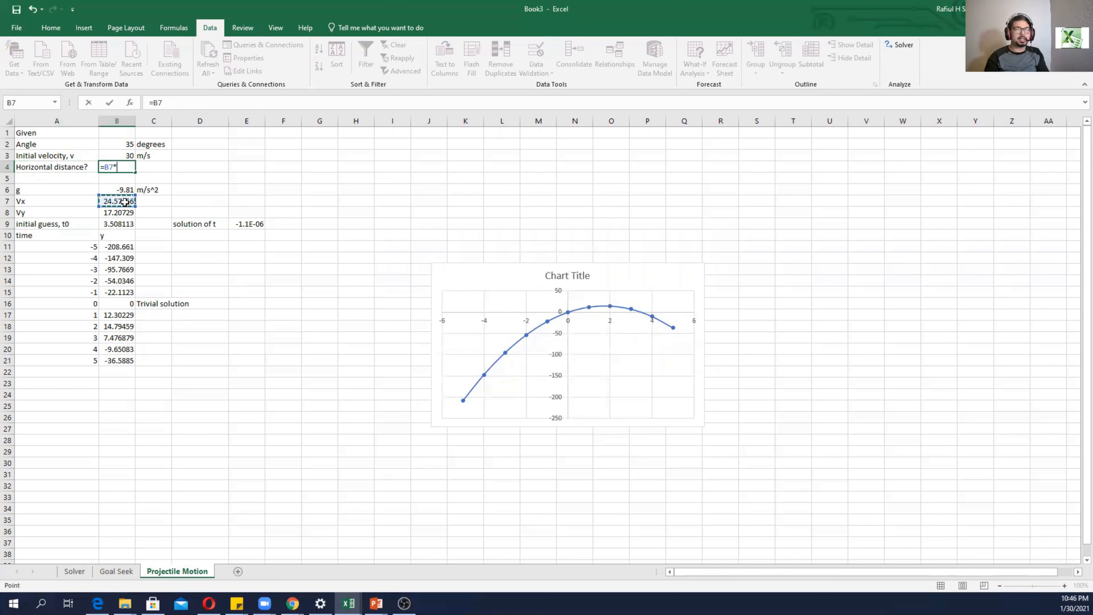
pyautogui.click(120, 224)
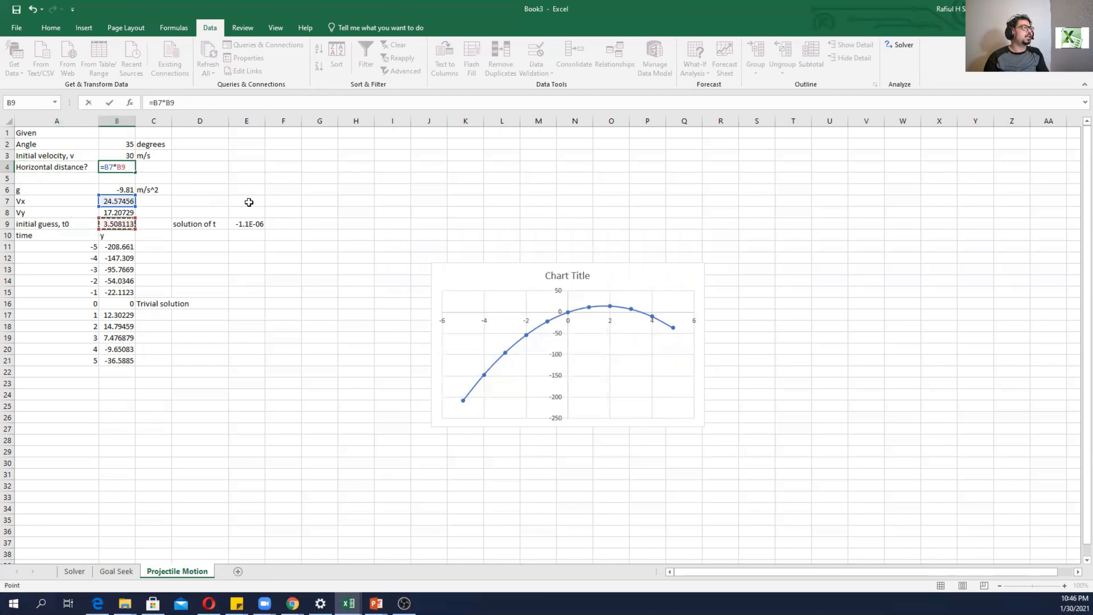
pyautogui.hotkey('ctrl', 'Return')
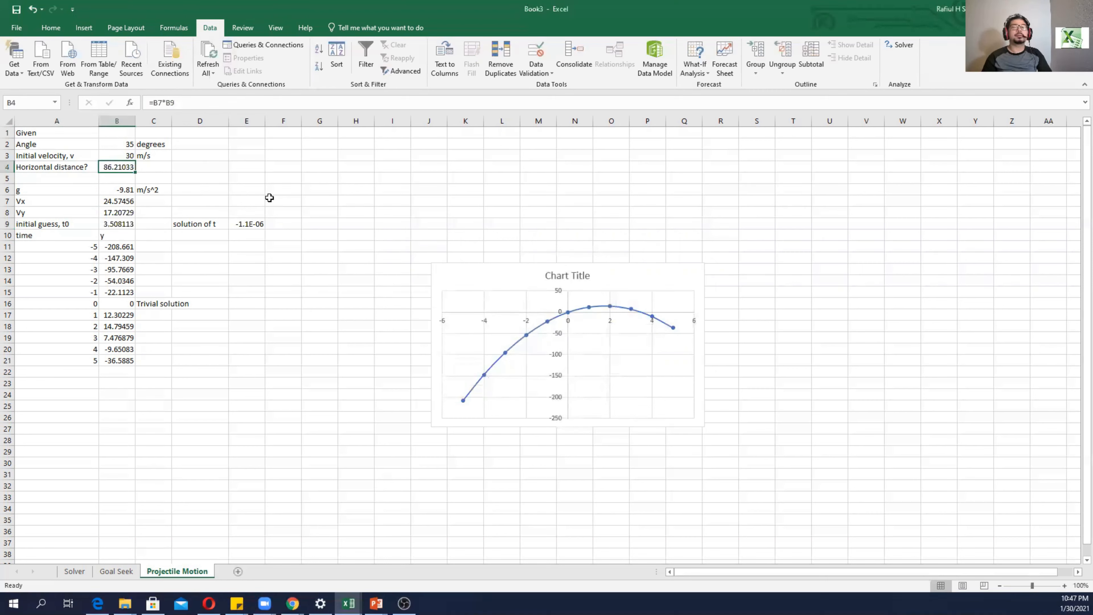
# Step: Enter the unit m in C4 beside the horizontal distance
pyautogui.click(163, 164)
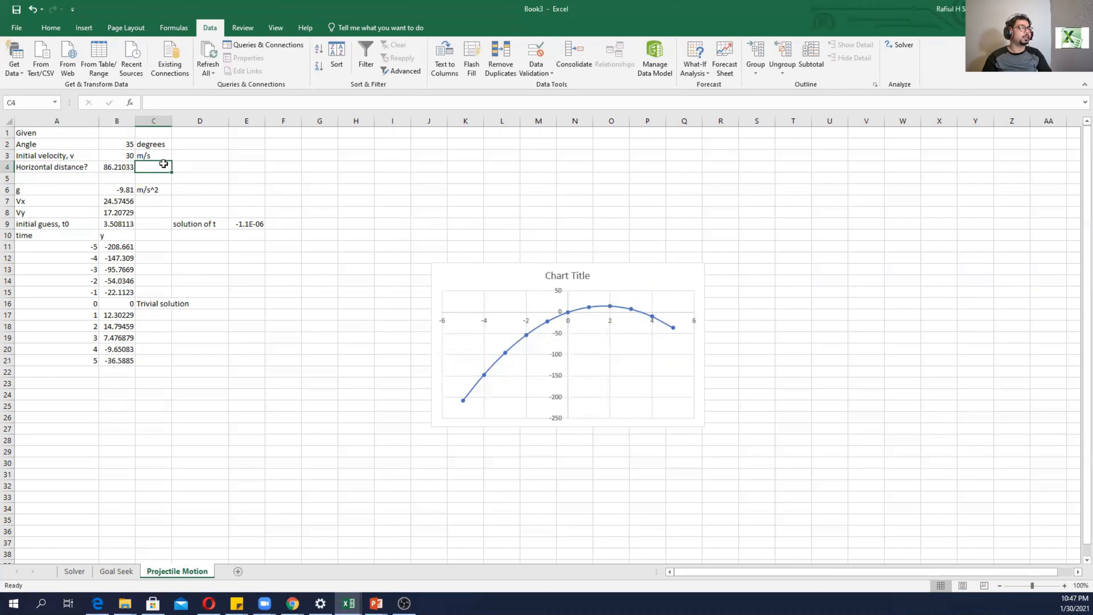
pyautogui.write('m/s')
pyautogui.press('BackSpace')
pyautogui.press('BackSpace')
pyautogui.click(213, 179)
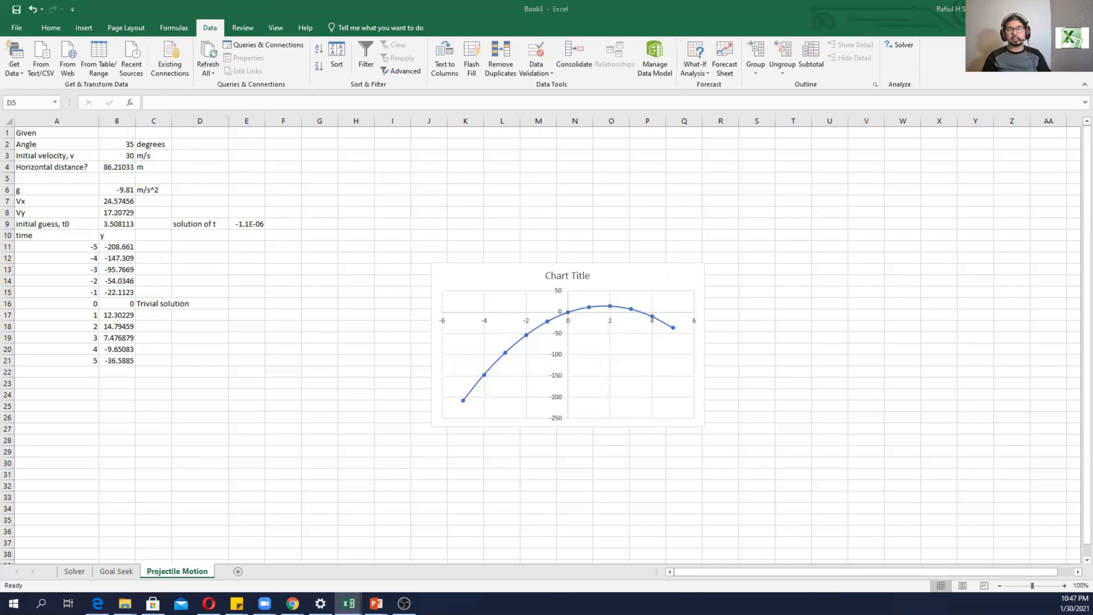
# Step: Switch to the PowerPoint slideshow, review the projectile motion solution slides through the Goal Seek results, and return to the Excel worksheet
pyautogui.hotkey('alt', 'Tab')
pyautogui.click(899, 115)
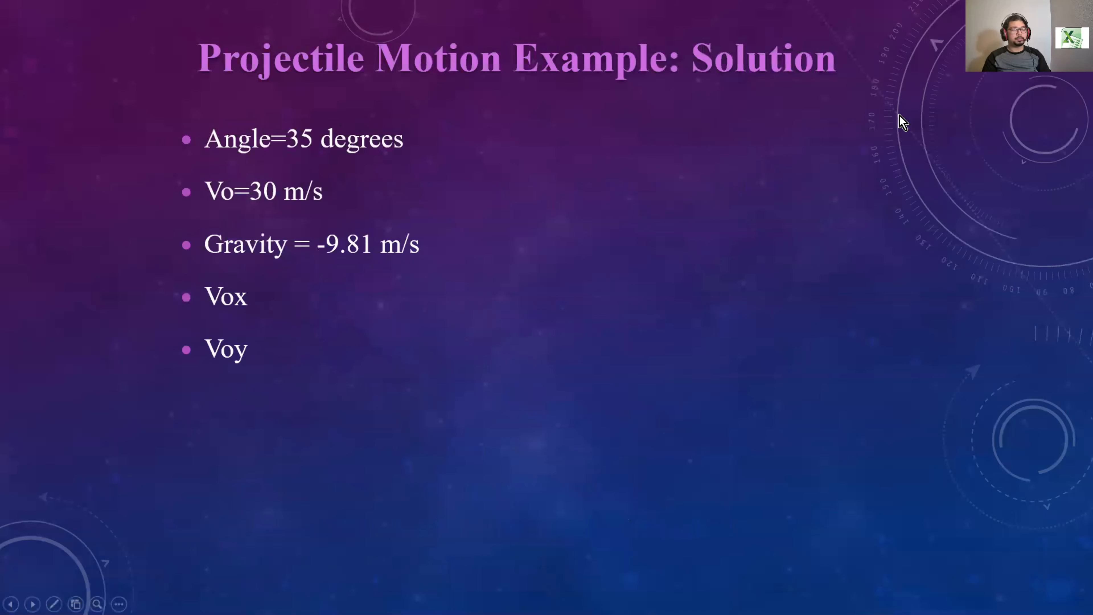
pyautogui.click(900, 120)
pyautogui.click(899, 115)
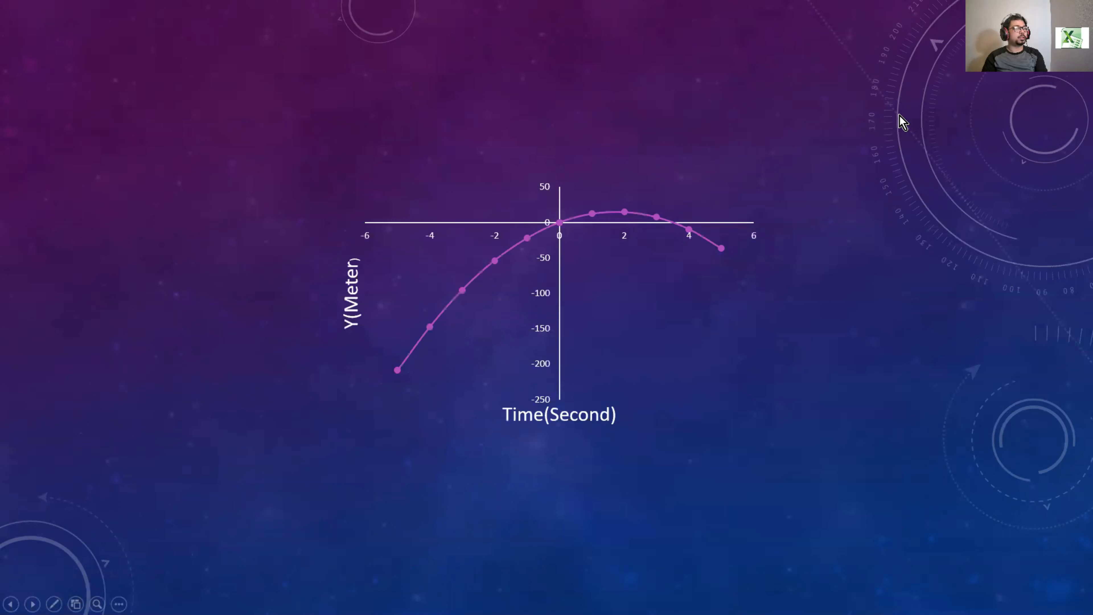
pyautogui.click(900, 130)
pyautogui.click(901, 132)
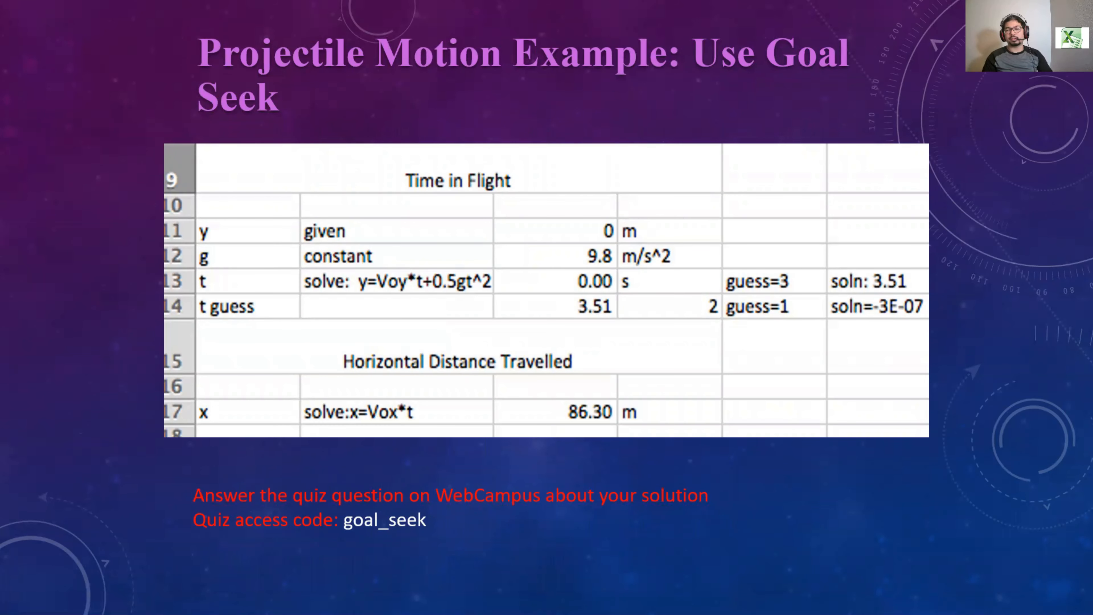
pyautogui.hotkey('alt', 'Tab')
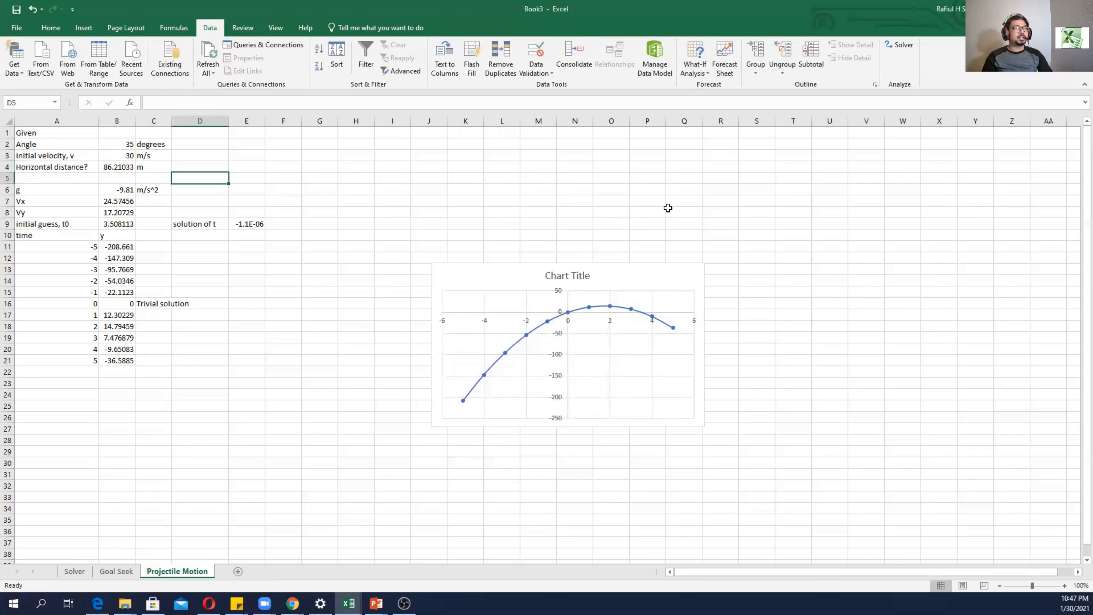
pyautogui.click(245, 213)
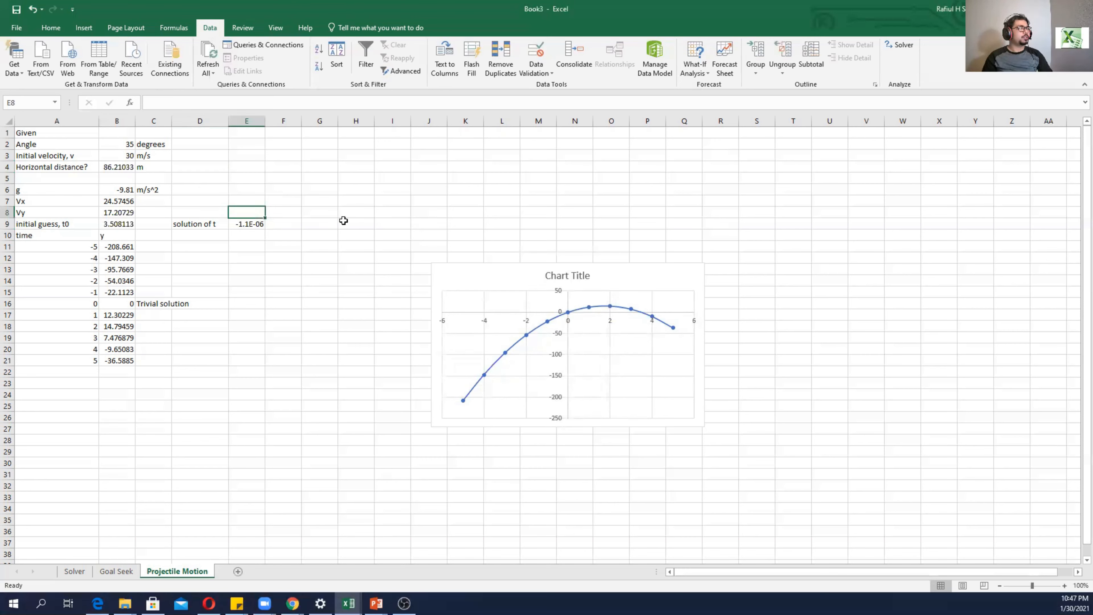
pyautogui.click(188, 190)
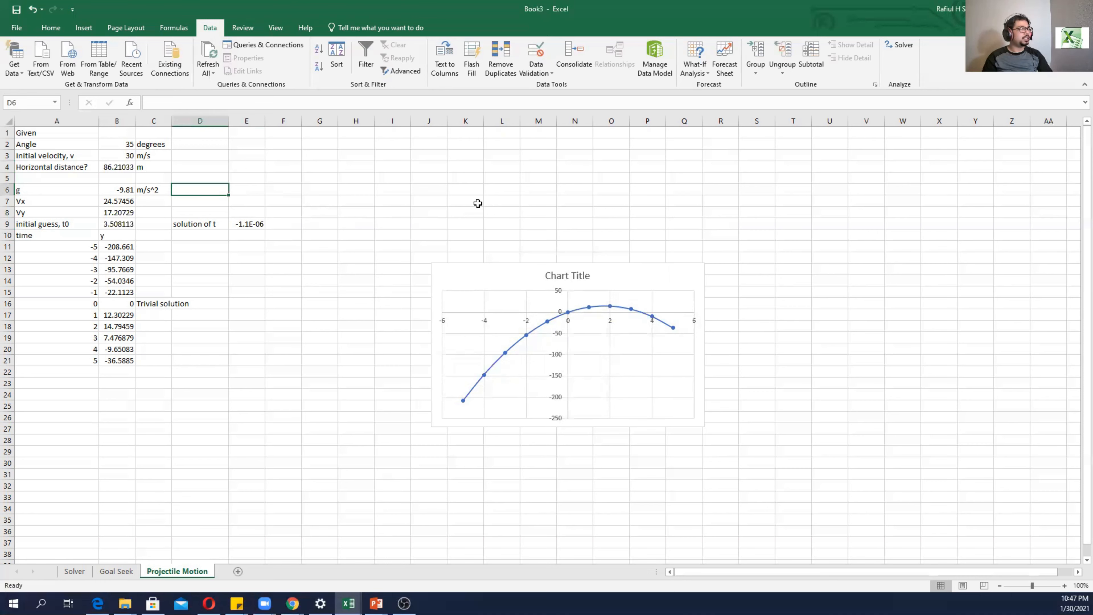